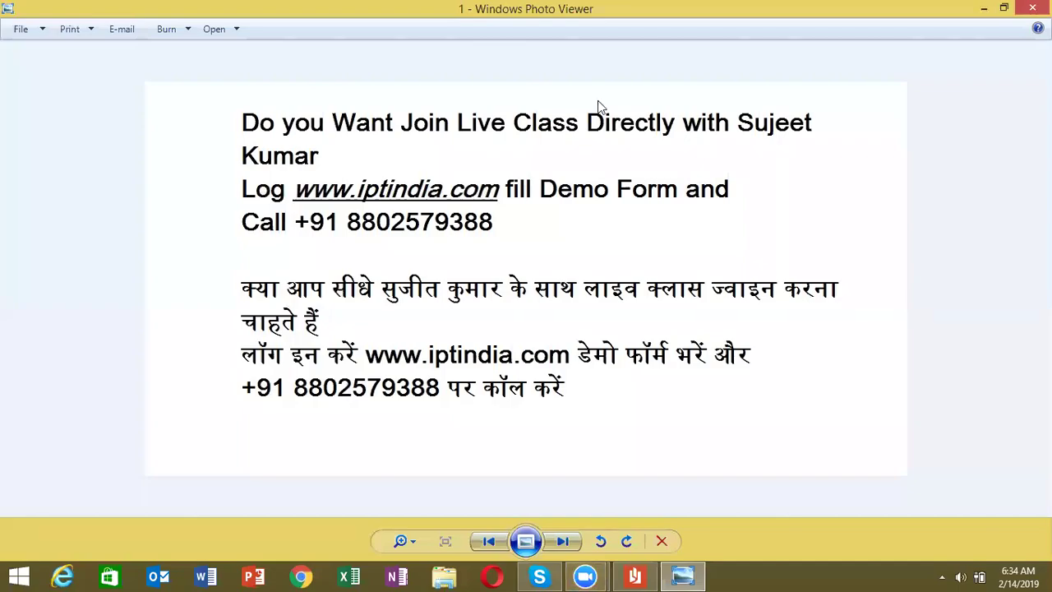
# Advance the photo viewer to the second image, then close it.
pyautogui.click(579, 547)
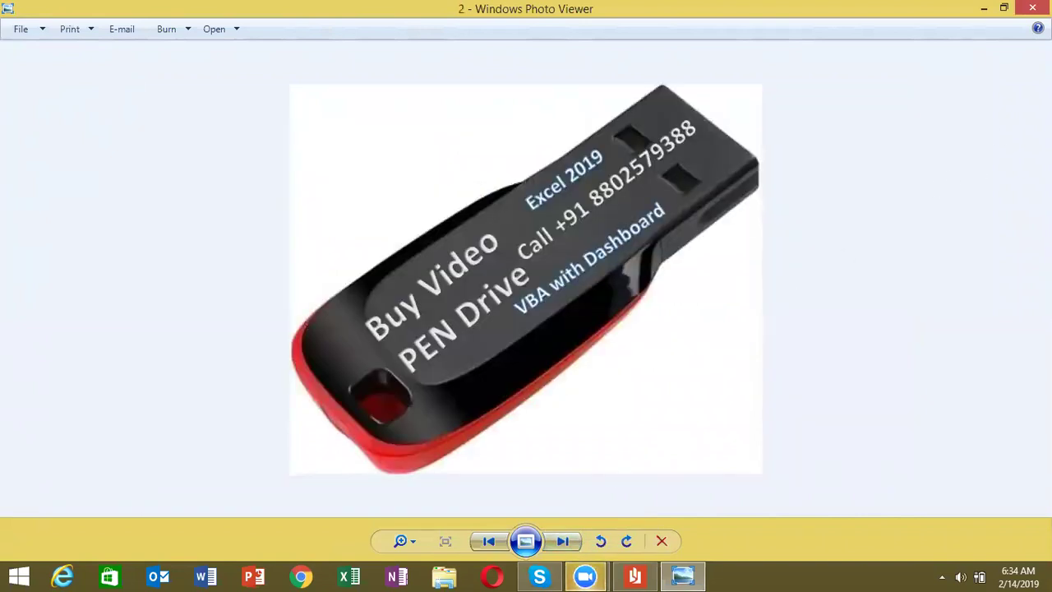
pyautogui.click(1032, 9)
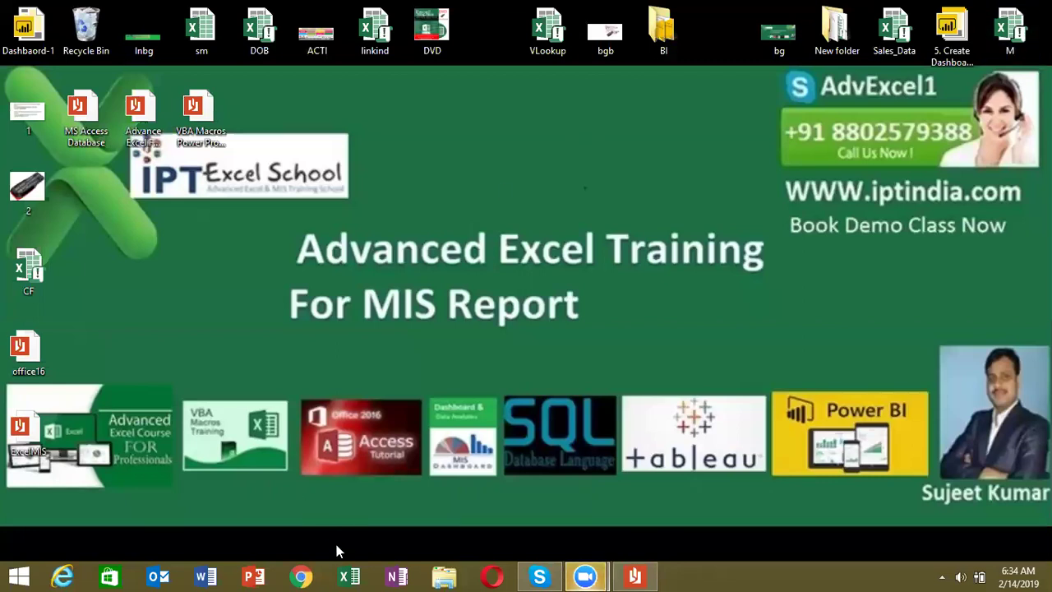
# Launch Excel and open a maximized blank workbook, Book1.
pyautogui.click(347, 576)
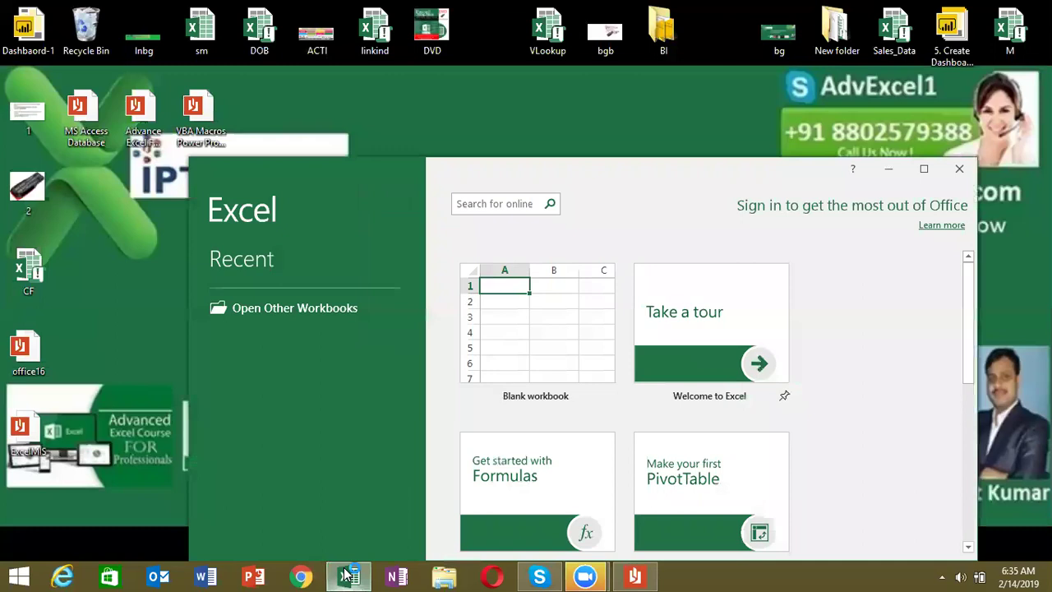
pyautogui.click(504, 355)
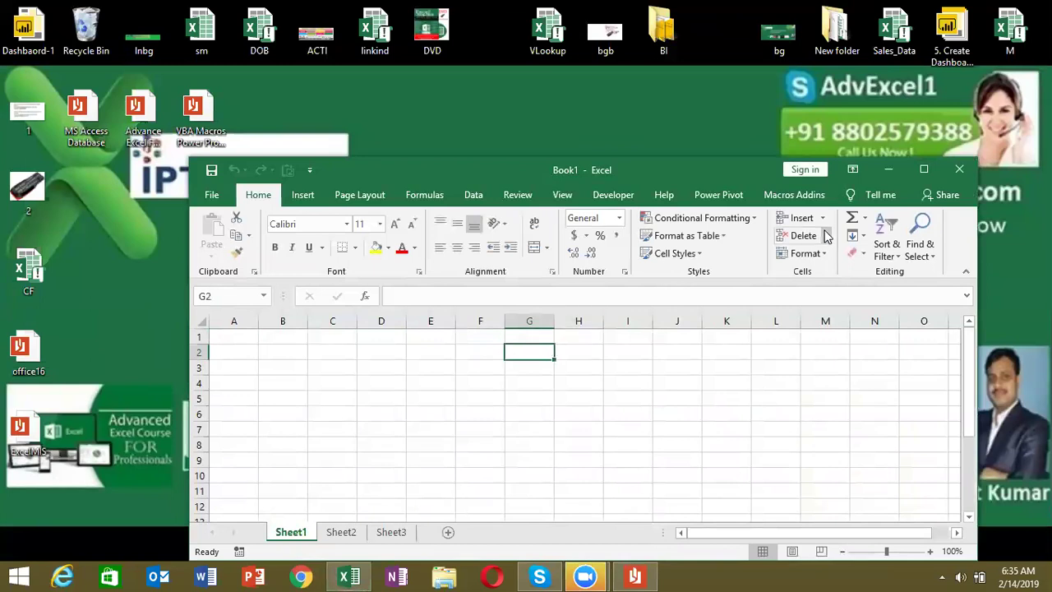
pyautogui.click(919, 171)
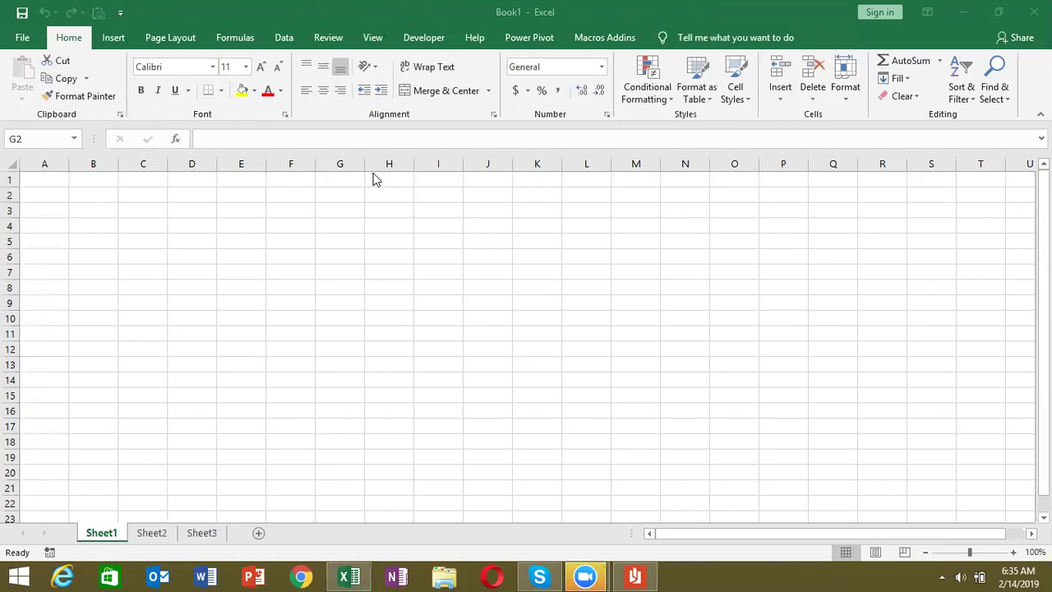
# Enter =RANDBETWEEN(10,90) in cell A1.
pyautogui.click(420, 40)
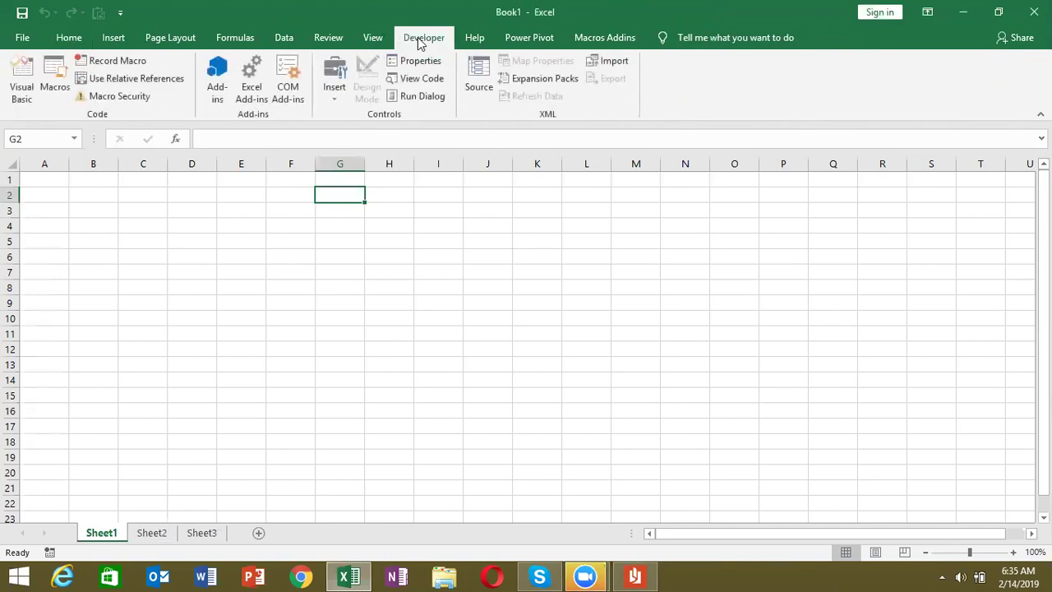
pyautogui.click(49, 175)
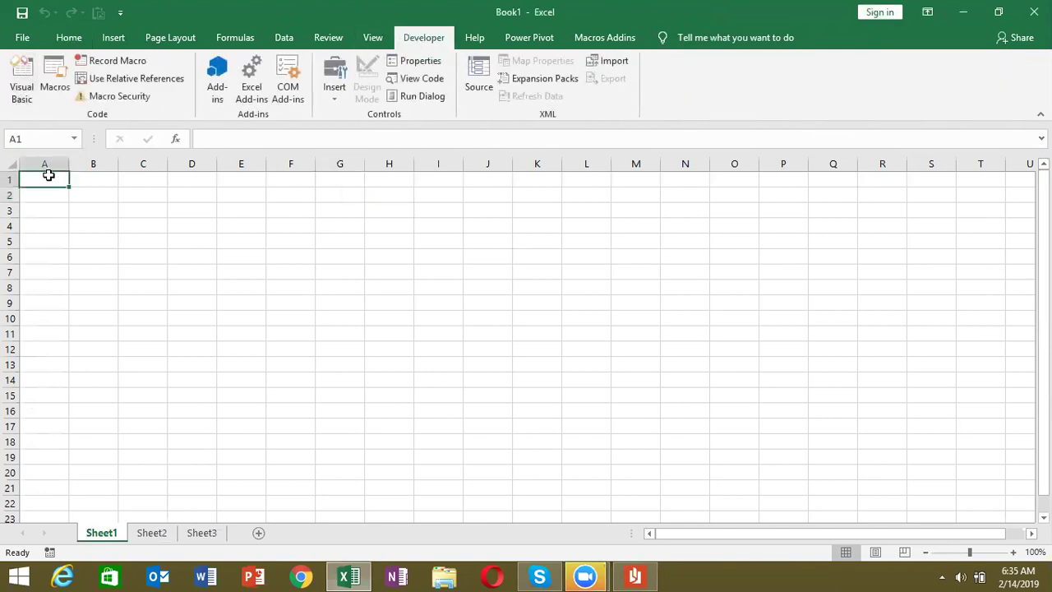
pyautogui.write('=RAN')
pyautogui.press('Down')
pyautogui.press('Tab')
pyautogui.write('10,90')
pyautogui.press('Return')
# Fill the formula across and down through A1:G13, then copy the block.
pyautogui.moveTo(49, 177)
pyautogui.mouseDown()
pyautogui.moveTo(143, 179)
pyautogui.moveTo(340, 364)
pyautogui.mouseUp()
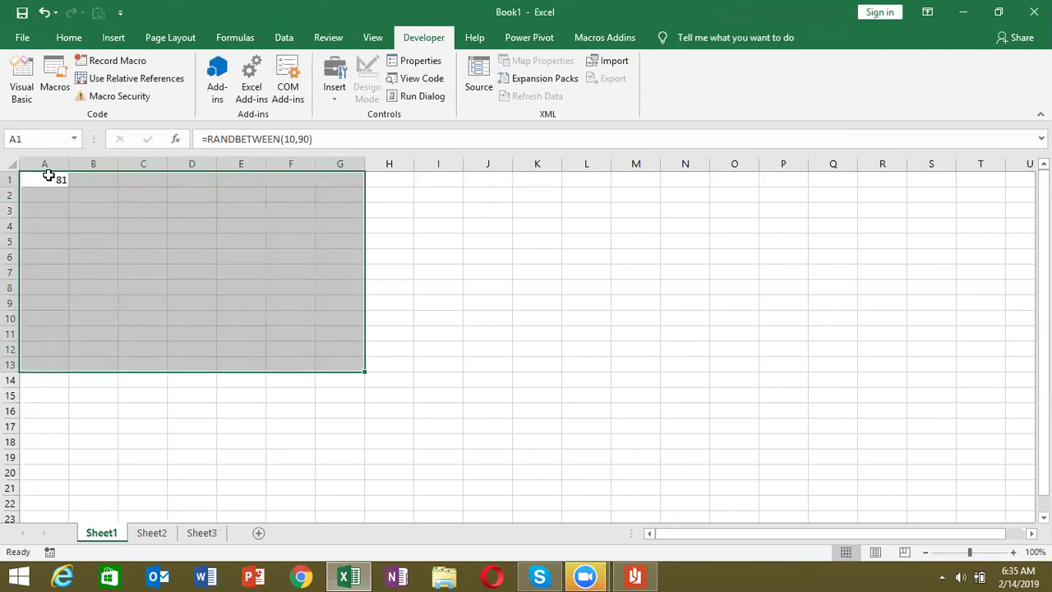
pyautogui.hotkey('ctrl', 'r')
pyautogui.hotkey('ctrl', 'd')
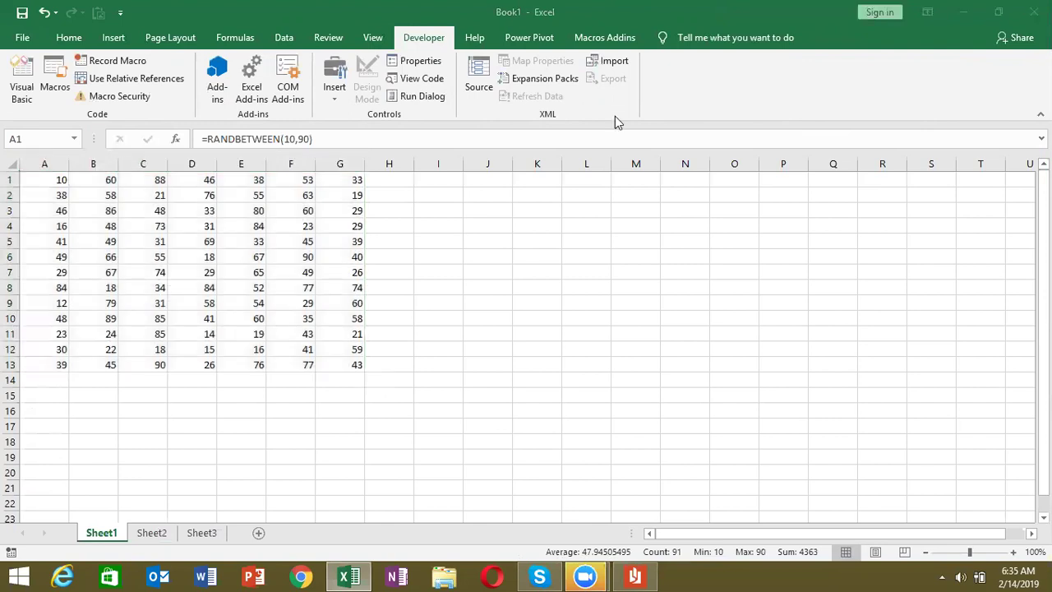
pyautogui.hotkey('ctrl', 'c')
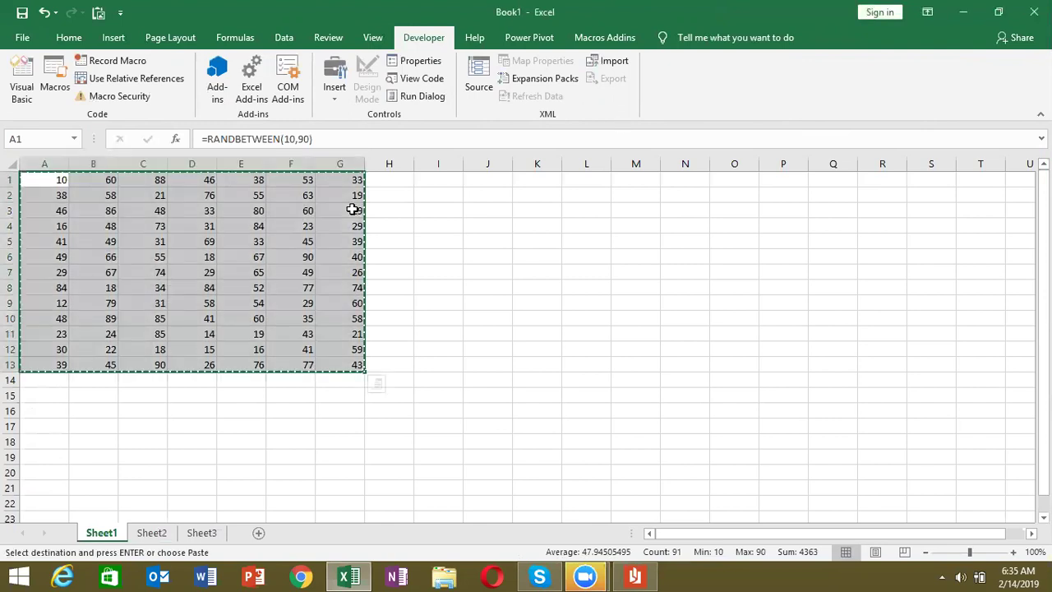
# Paste A1:G13 back onto itself as values and cancel the copy marquee.
pyautogui.click(69, 37)
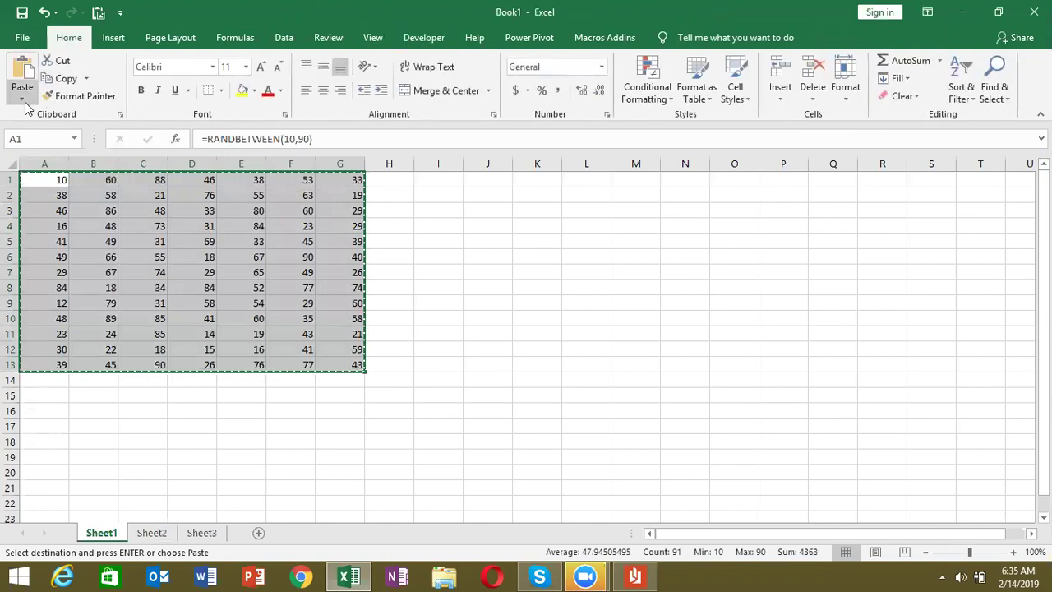
pyautogui.click(23, 95)
pyautogui.click(23, 199)
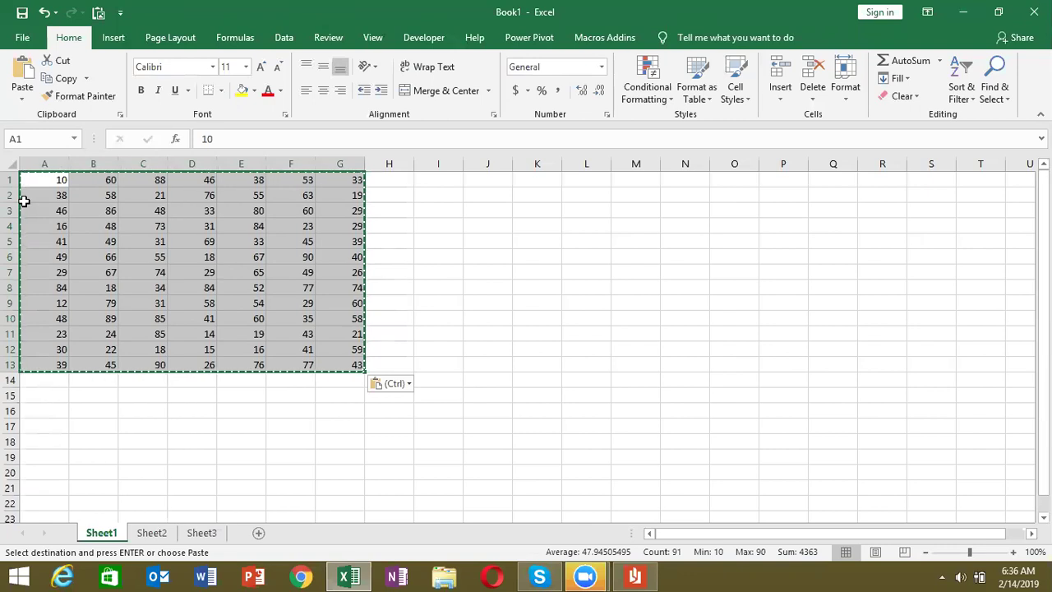
pyautogui.click(78, 207)
pyautogui.press('Escape')
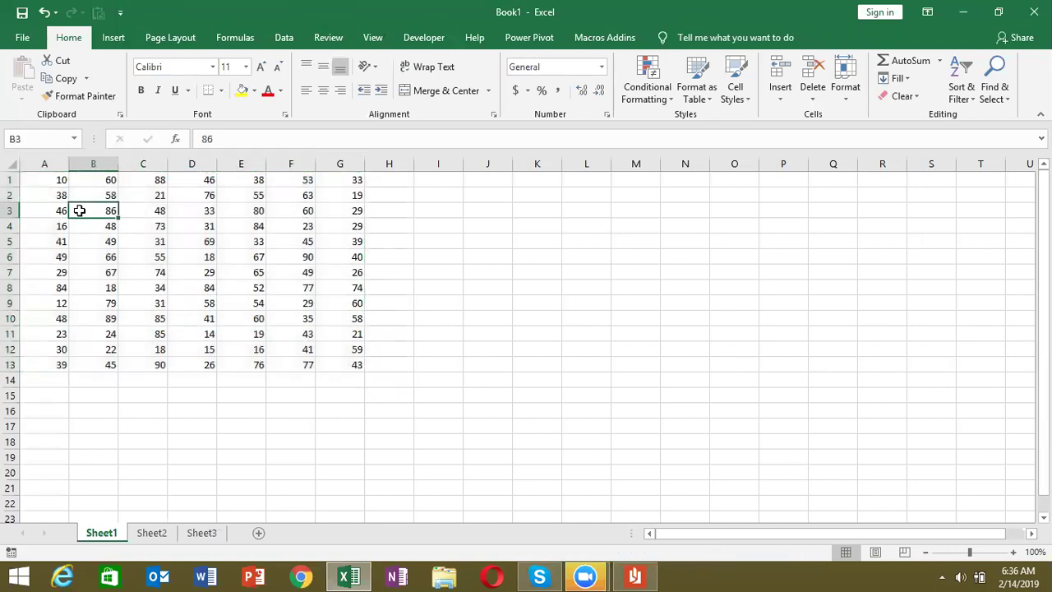
pyautogui.click(289, 244)
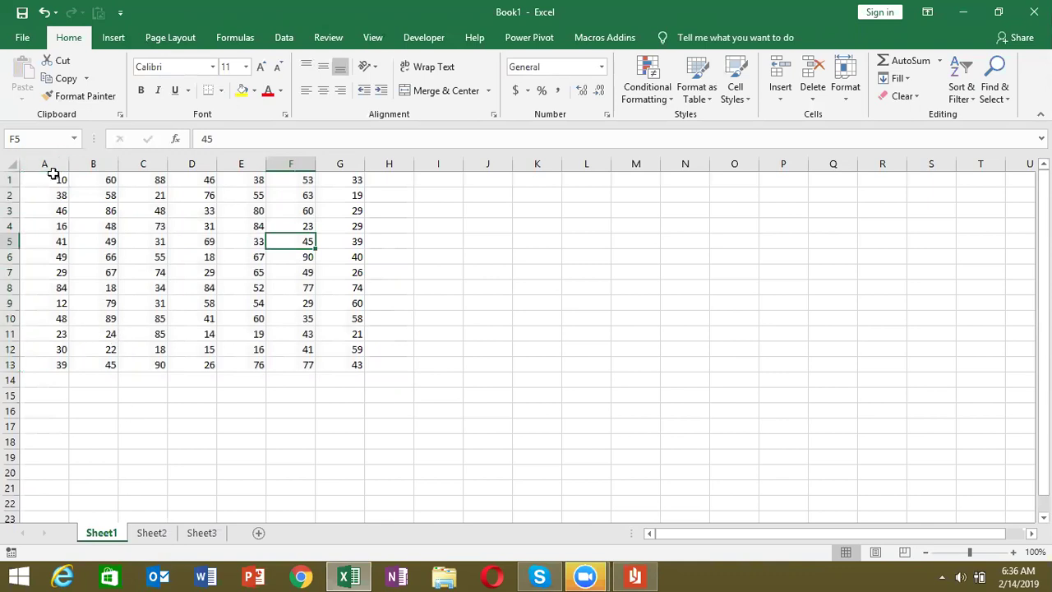
# Reselect the A1:G13 block of fixed numbers.
pyautogui.moveTo(52, 173); pyautogui.dragTo(341, 357)
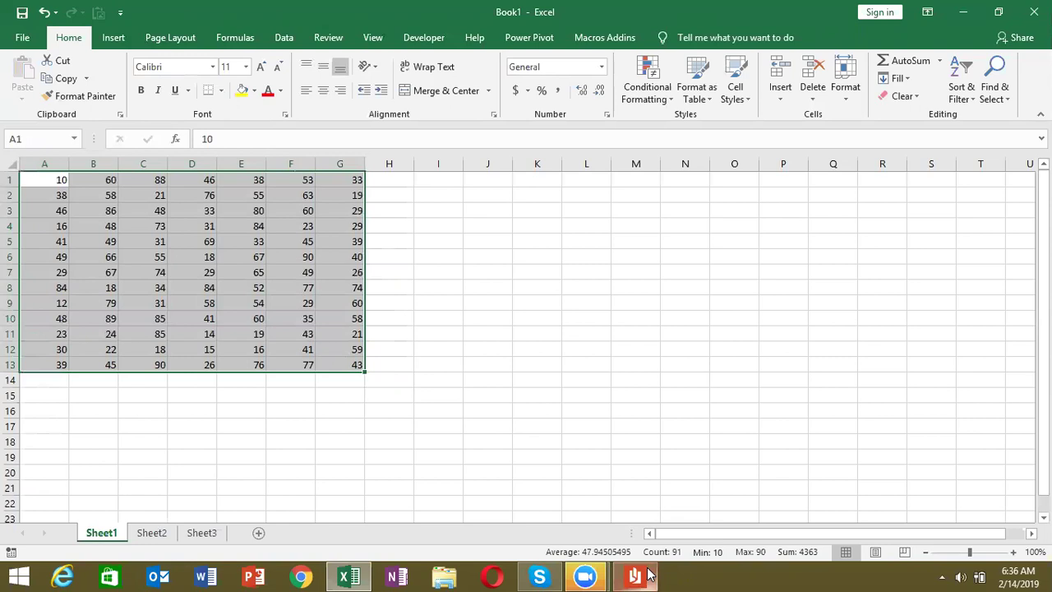
pyautogui.moveTo(648, 576)
pyautogui.moveTo(592, 576)
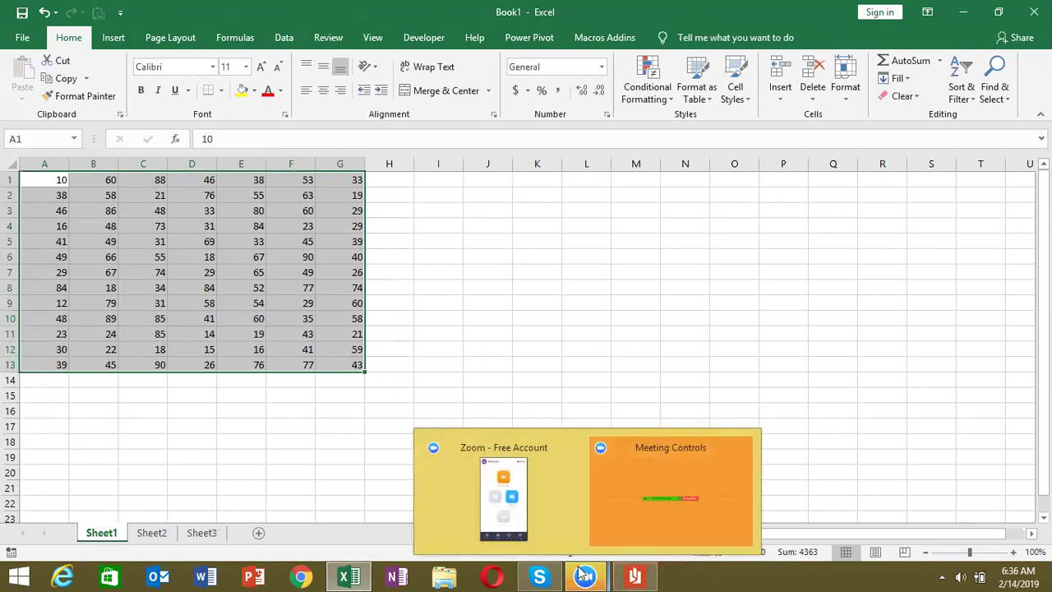
pyautogui.click(509, 351)
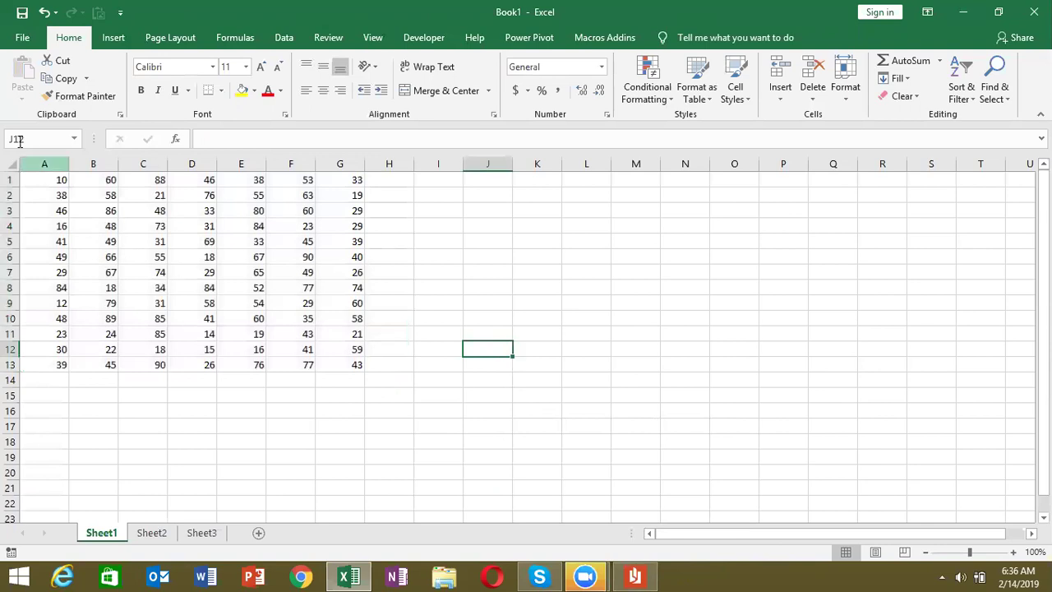
pyautogui.moveTo(43, 177); pyautogui.dragTo(340, 364)
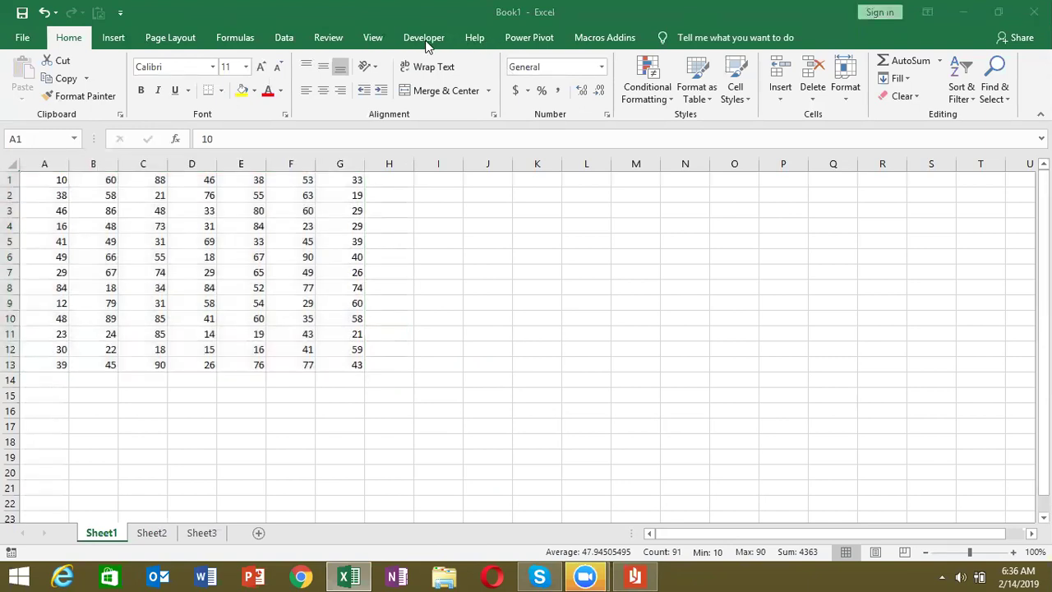
# Insert Module1 holding an empty Sub RR() and return to Sheet1's cell A1.
pyautogui.click(425, 39)
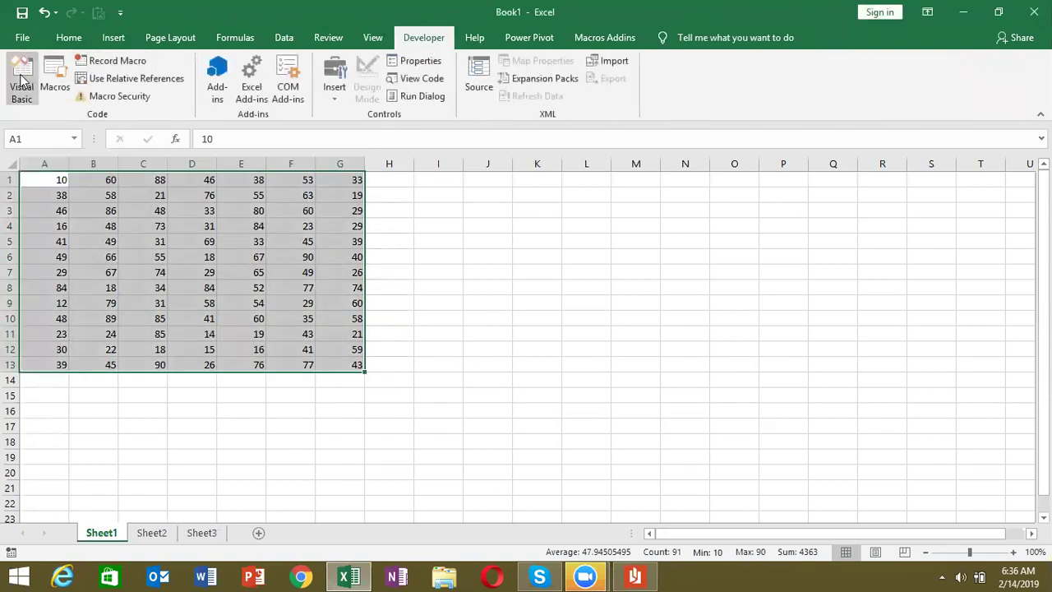
pyautogui.click(23, 80)
pyautogui.click(116, 34)
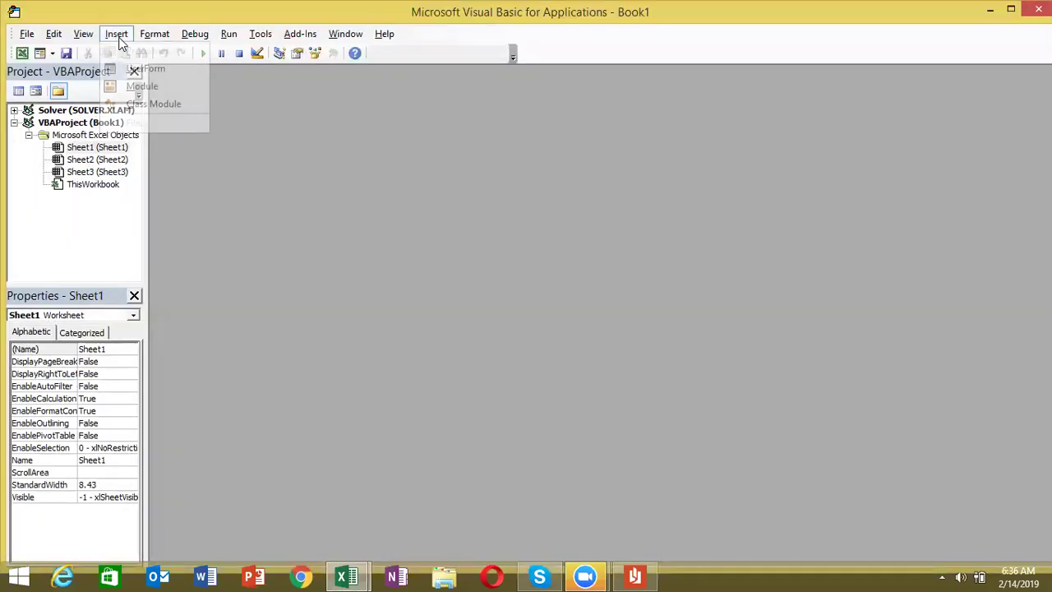
pyautogui.click(136, 87)
pyautogui.write('SUB RR')
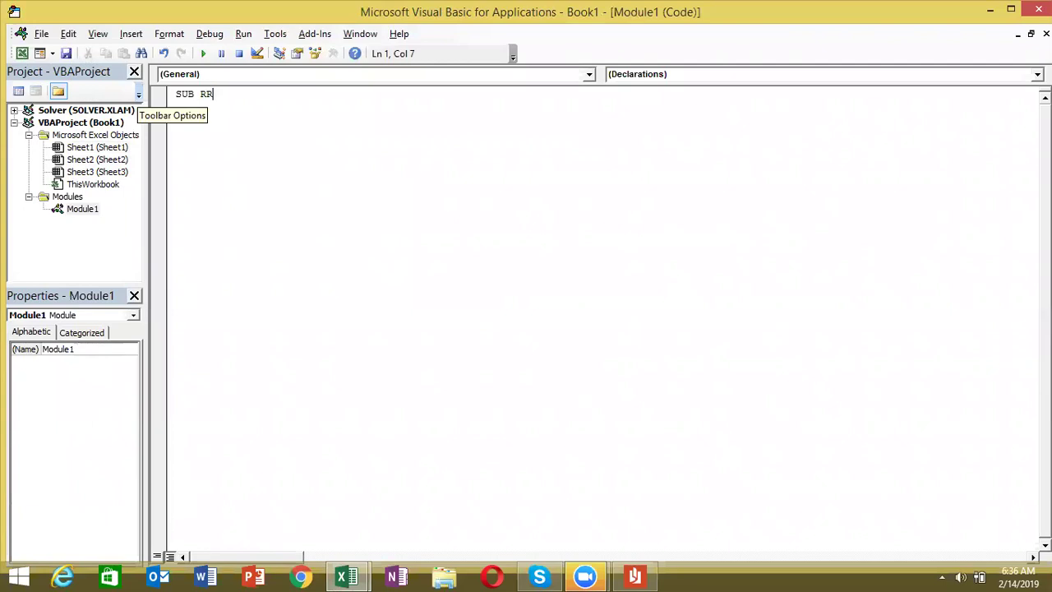
pyautogui.write('()')
pyautogui.press('Return')
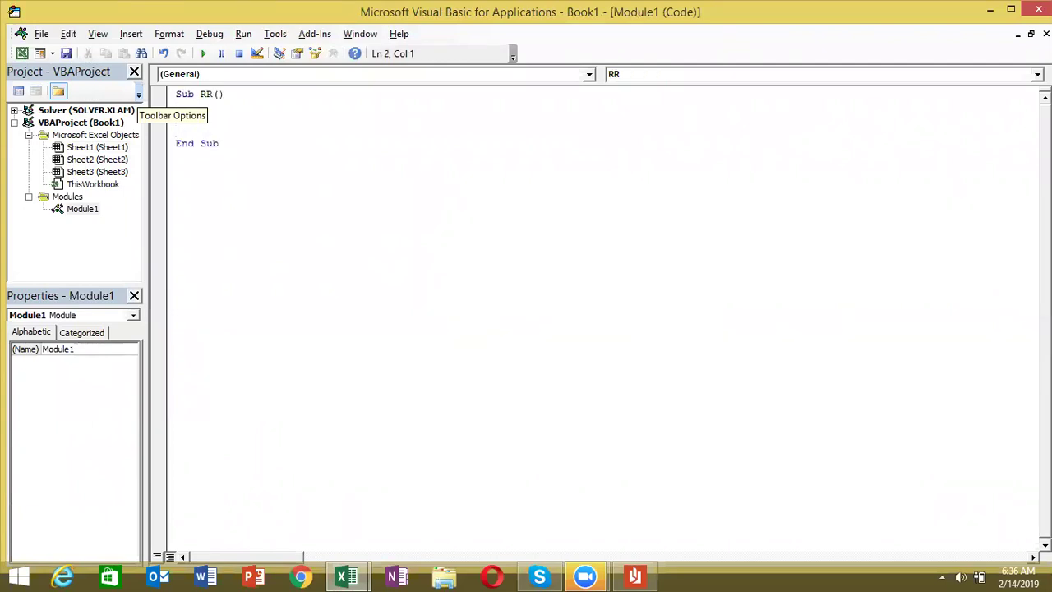
pyautogui.hotkey('alt', 'F11')
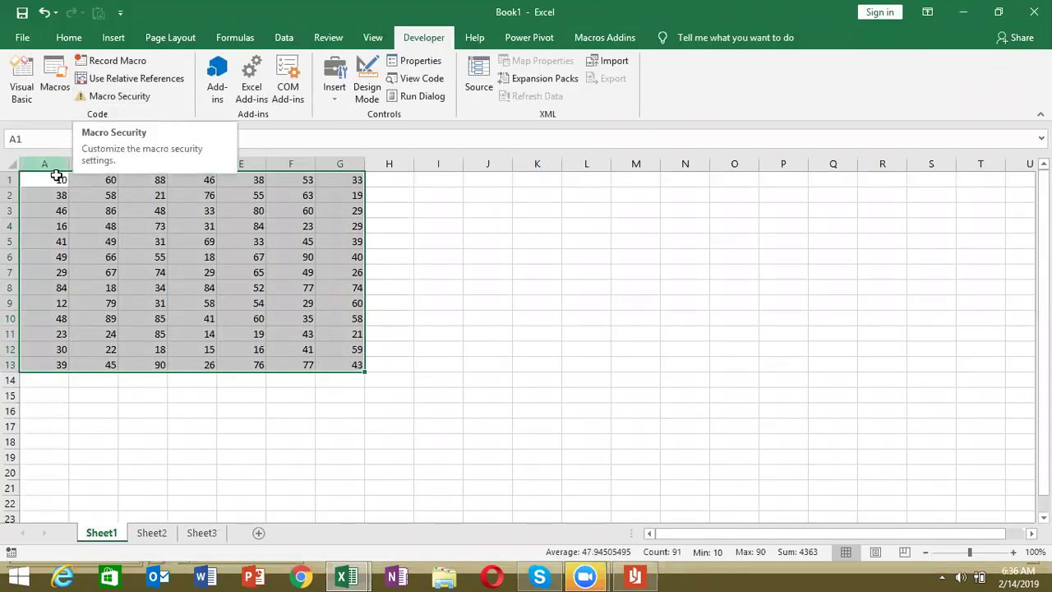
pyautogui.click(49, 179)
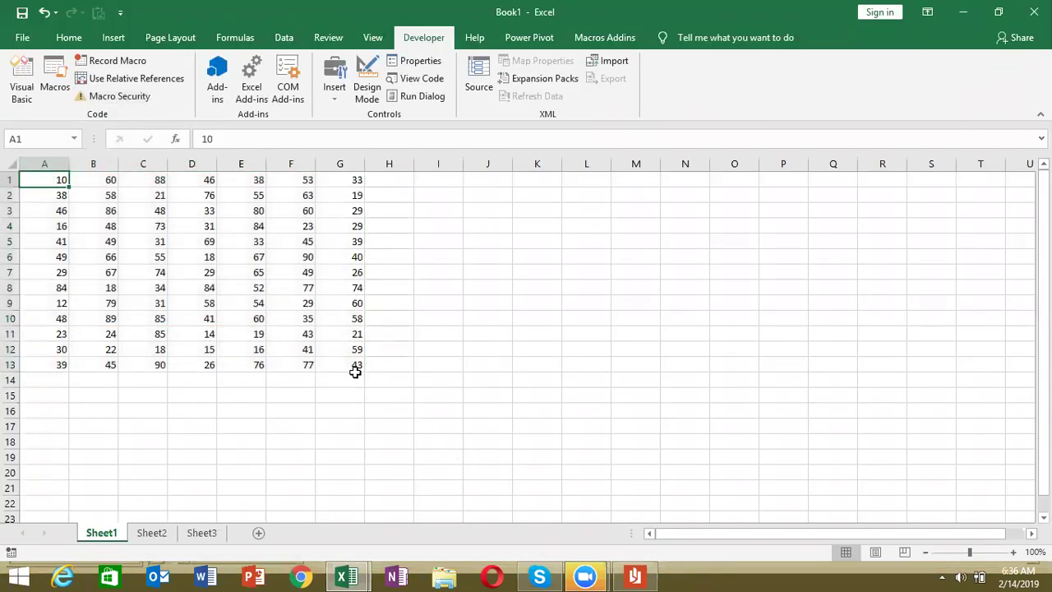
# Write Range("A1:G13").Font.Name = "Arial" in the RR macro.
pyautogui.hotkey('alt', 'F11')
pyautogui.write('range(')
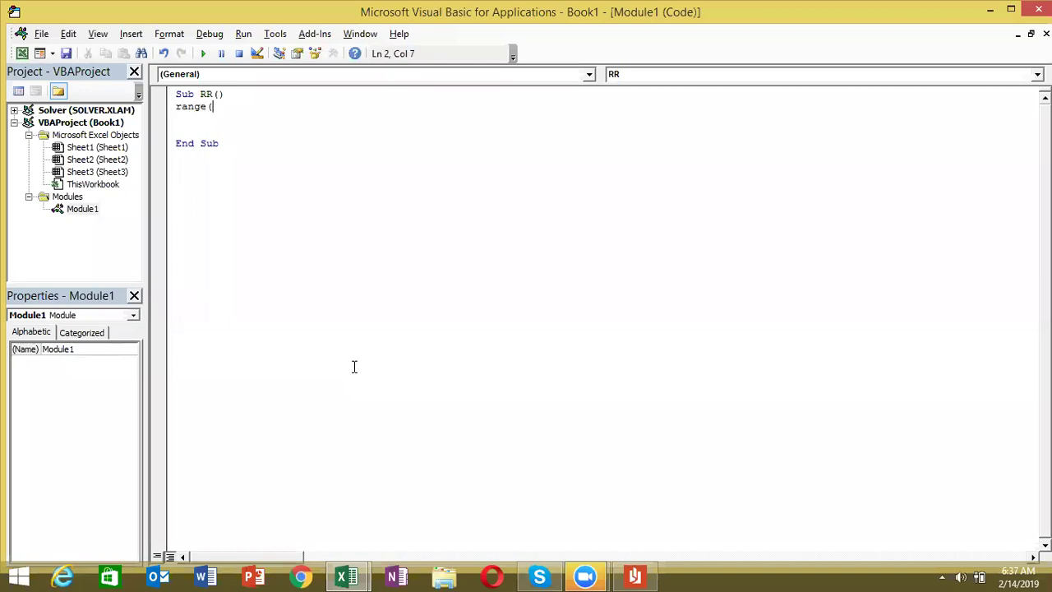
pyautogui.write('"A1:G13"')
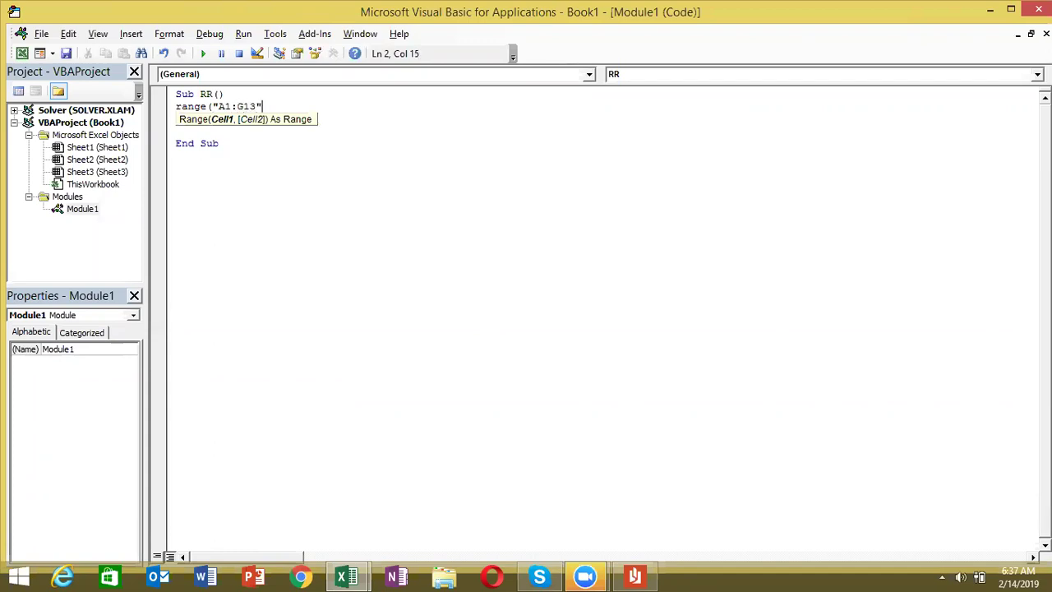
pyautogui.write(')')
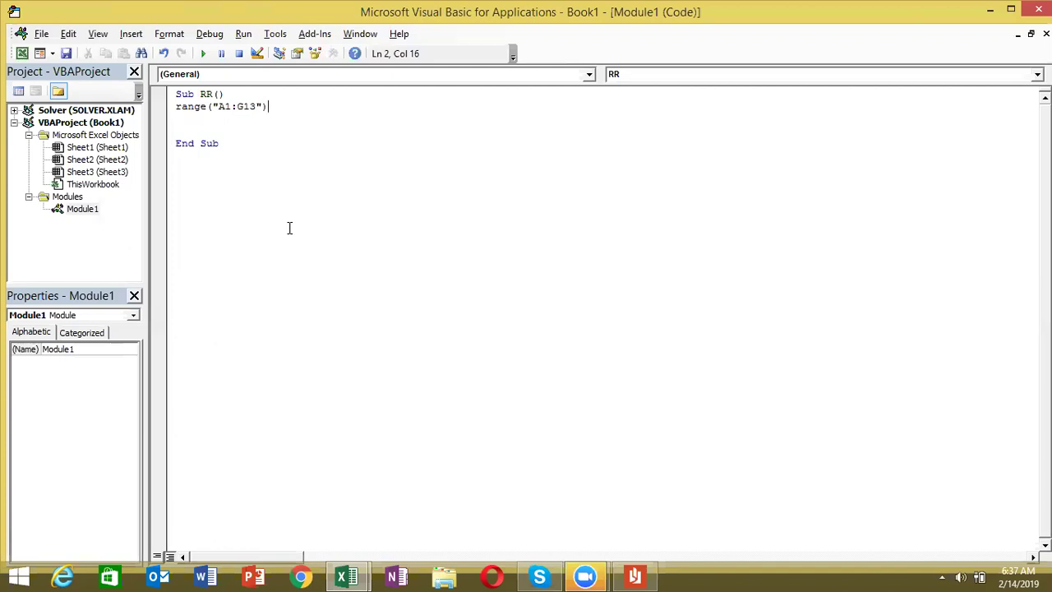
pyautogui.write('.fo')
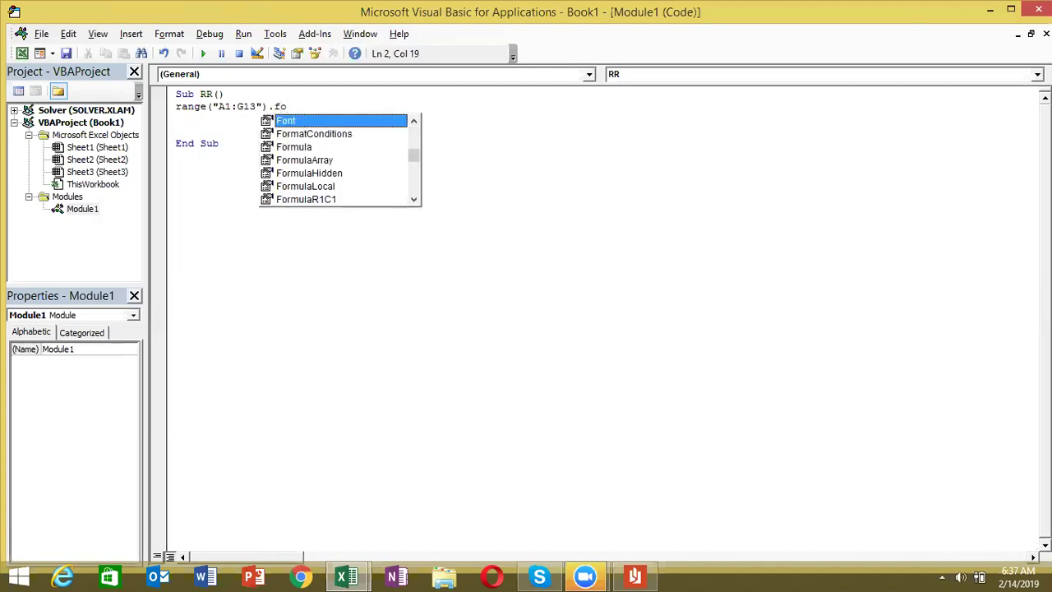
pyautogui.press('Tab')
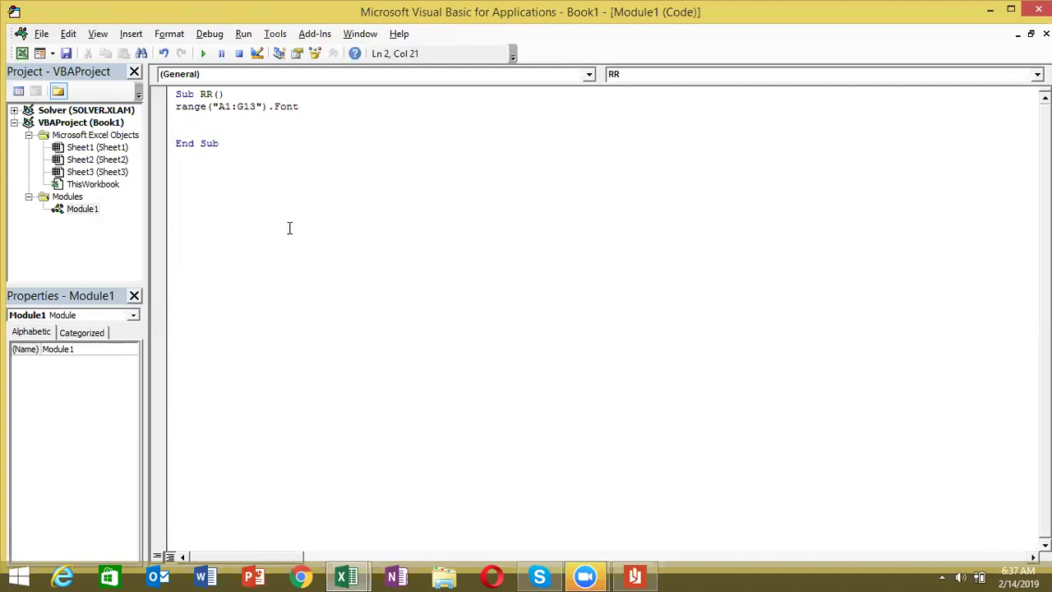
pyautogui.write('.')
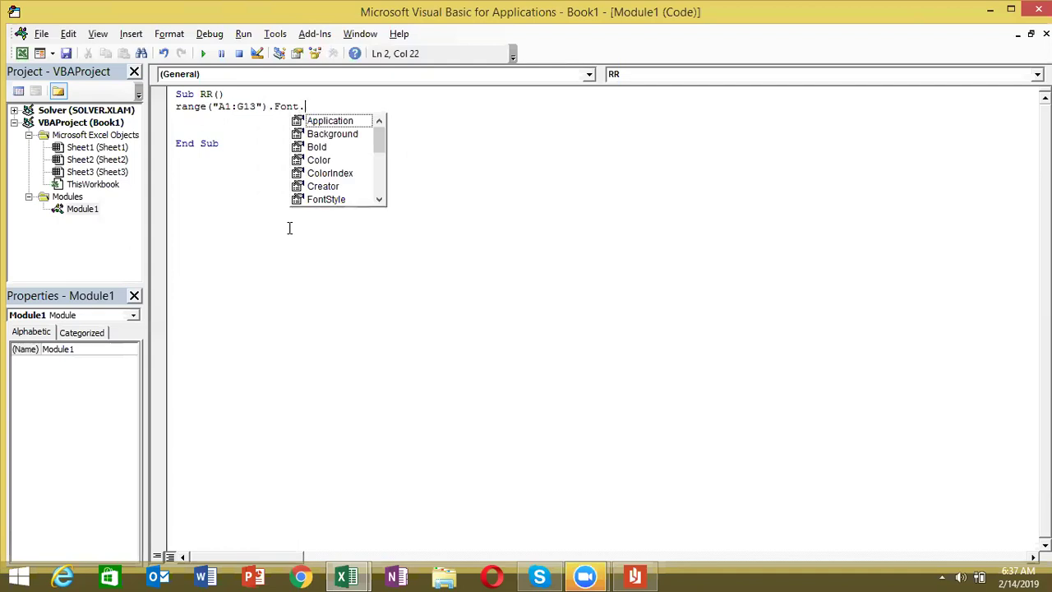
pyautogui.write('n')
pyautogui.press('Tab')
pyautogui.write('="Arial')
pyautogui.press('Return')
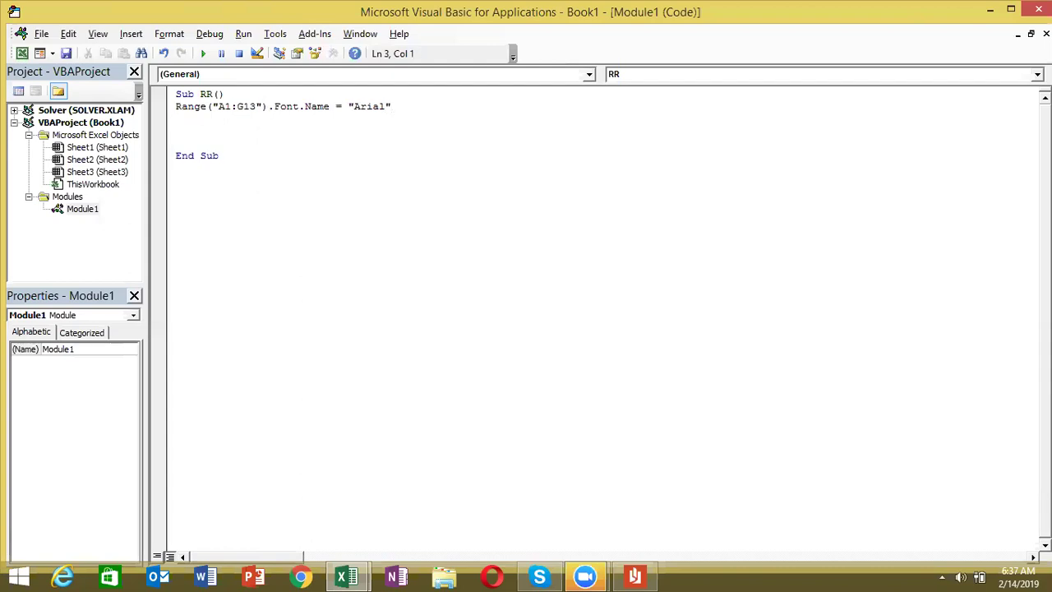
# Add a trial font size 14 line copied from the Arial line.
pyautogui.hotkey('shift', 'Up')
pyautogui.hotkey('ctrl', 'c')
pyautogui.press('Down')
pyautogui.hotkey('ctrl', 'v')
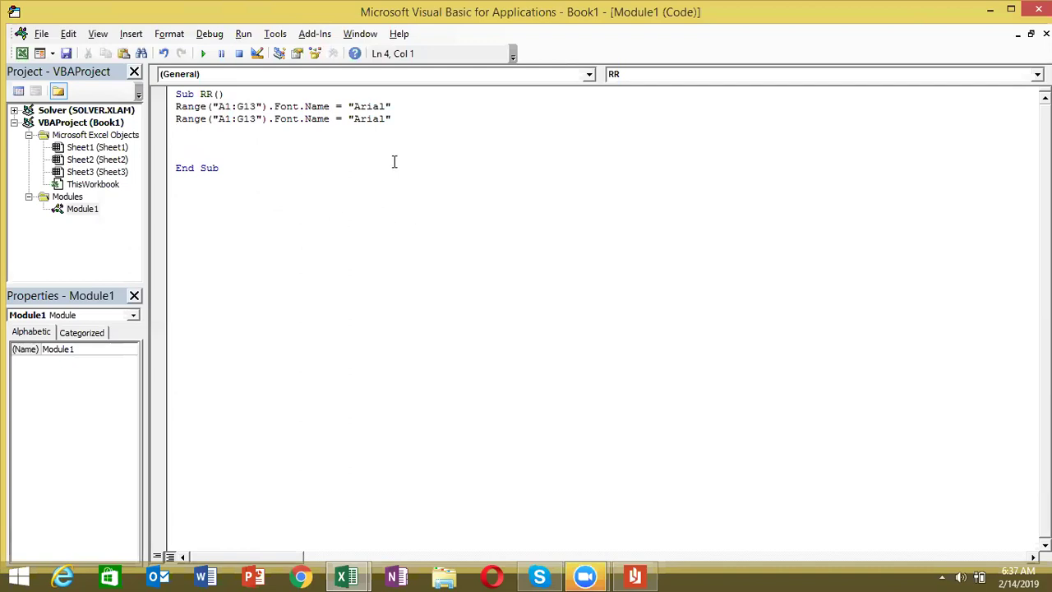
pyautogui.moveTo(406, 115); pyautogui.dragTo(312, 115)
pyautogui.press('BackSpace')
pyautogui.press('BackSpace')
pyautogui.press('BackSpace')
pyautogui.press('BackSpace')
pyautogui.write('.')
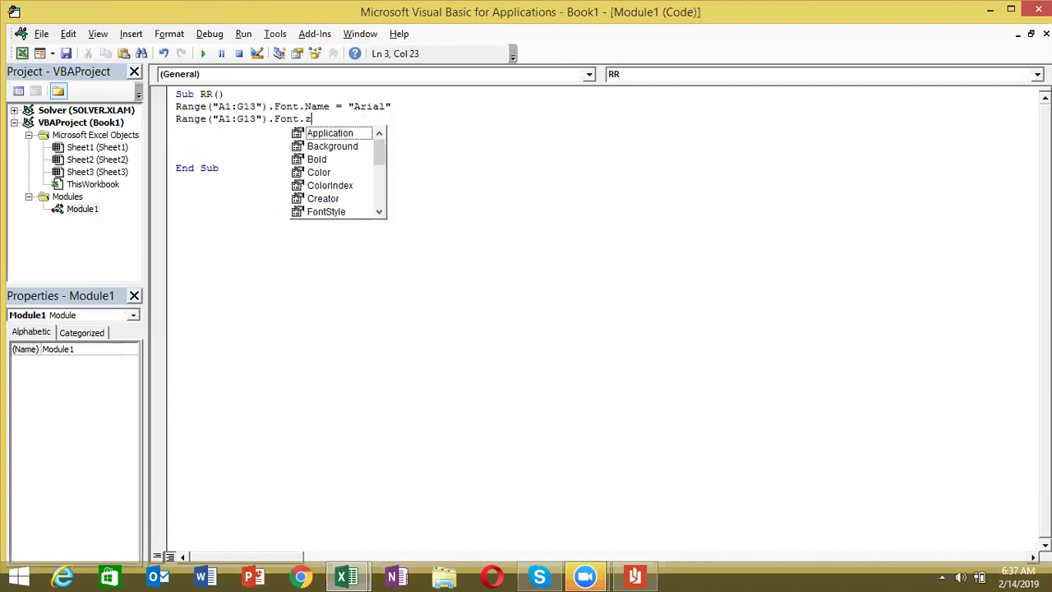
pyautogui.write('Si')
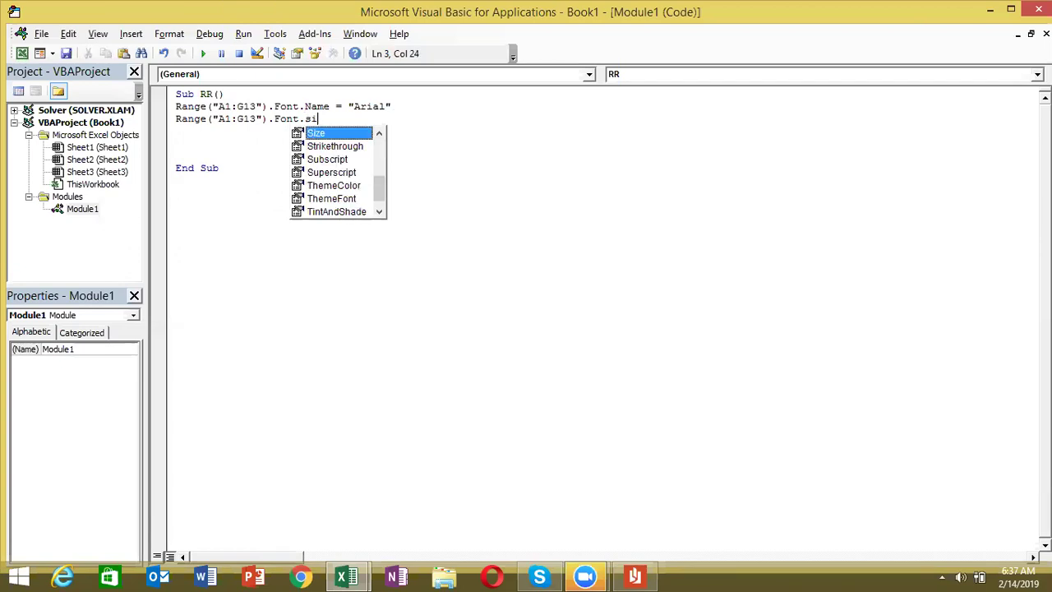
pyautogui.write('z = ')
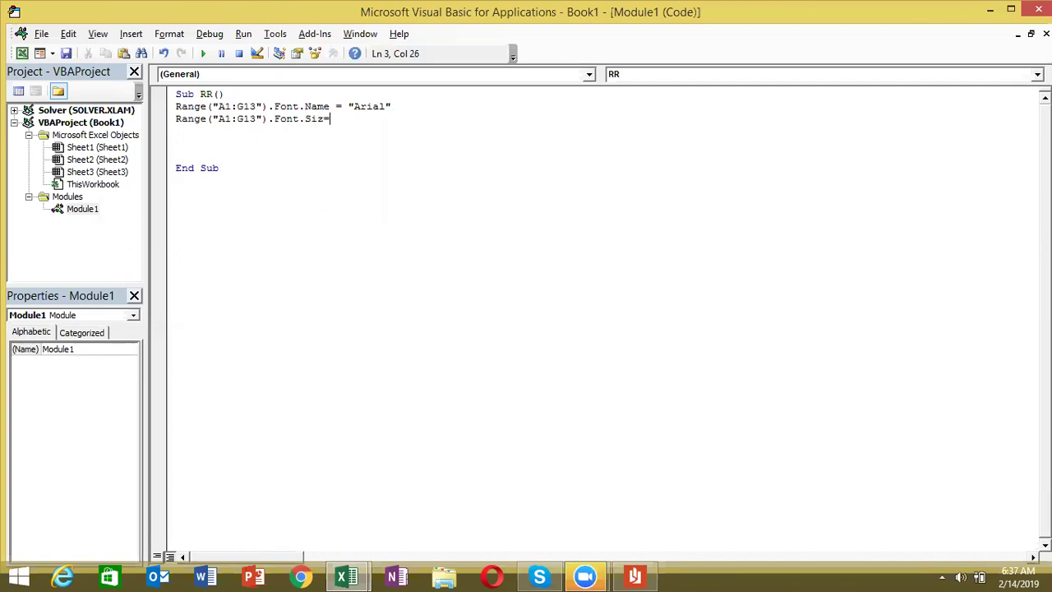
pyautogui.write('14')
pyautogui.press('Return')
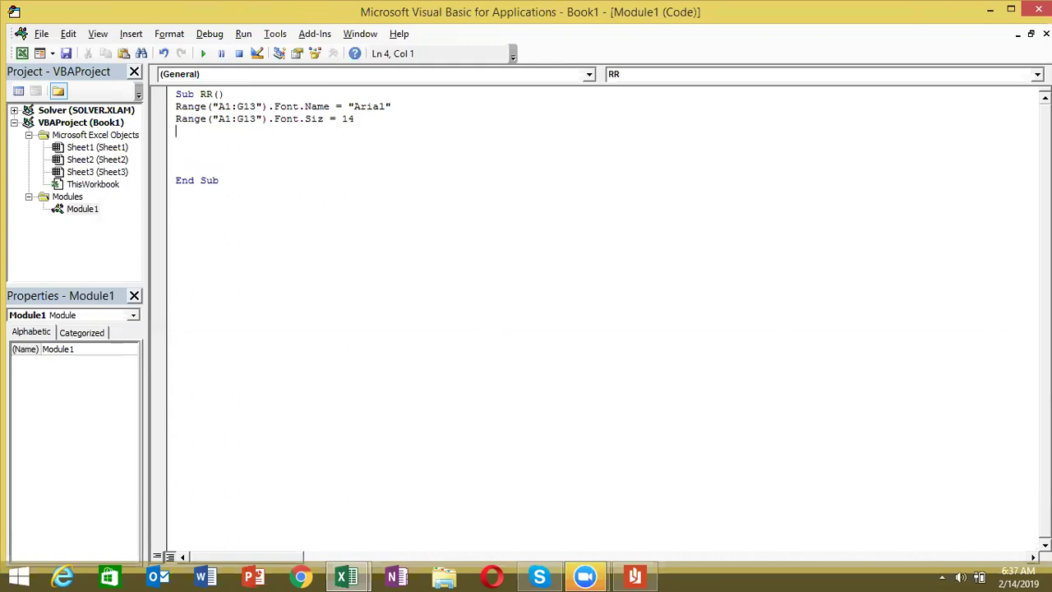
# Add a trial vbRed font colour line, then delete the size and colour lines.
pyautogui.hotkey('ctrl', 'v')
pyautogui.press('BackSpace')
pyautogui.press('BackSpace')
pyautogui.press('BackSpace')
pyautogui.press('BackSpace')
pyautogui.press('BackSpace')
pyautogui.press('BackSpace')
pyautogui.press('BackSpace')
pyautogui.press('BackSpace')
pyautogui.press('BackSpace')
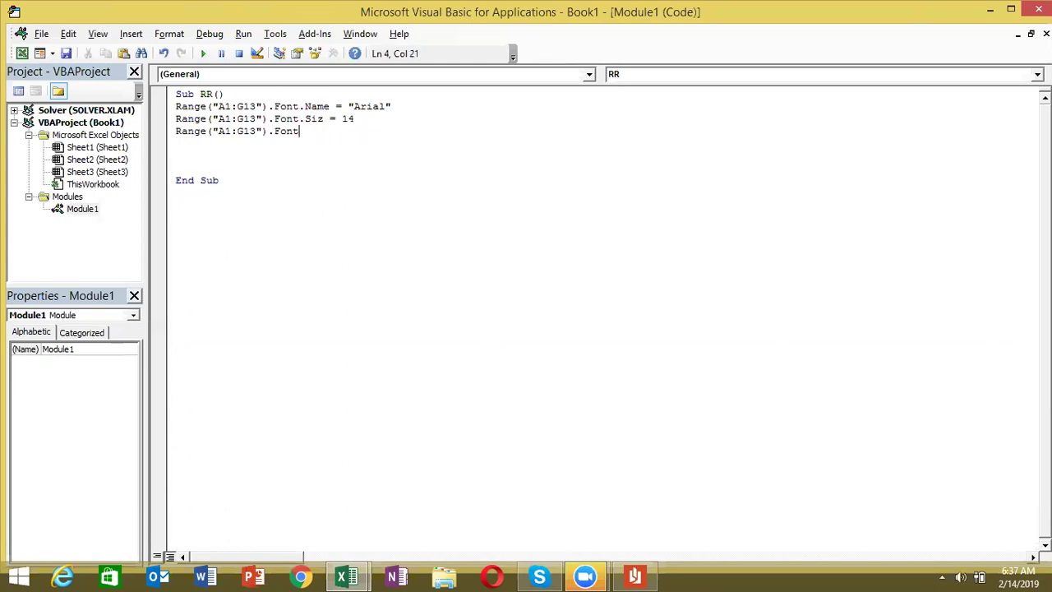
pyautogui.write('.co')
pyautogui.press('Tab')
pyautogui.write('=vbred')
pyautogui.press('Return')
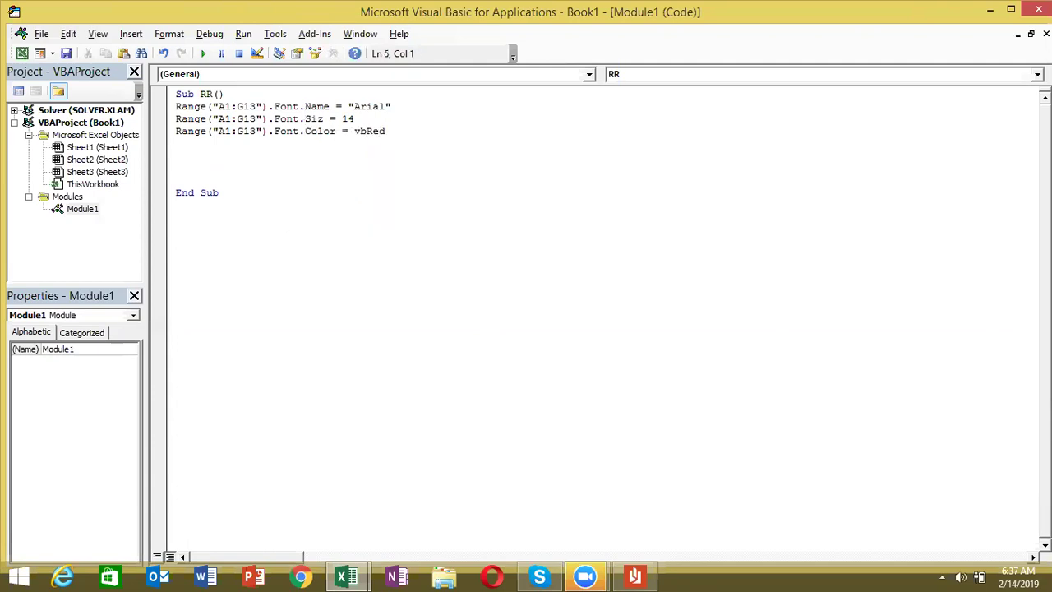
pyautogui.press('Up')
pyautogui.press('Up')
pyautogui.hotkey('shift', 'Down')
pyautogui.hotkey('shift', 'Down')
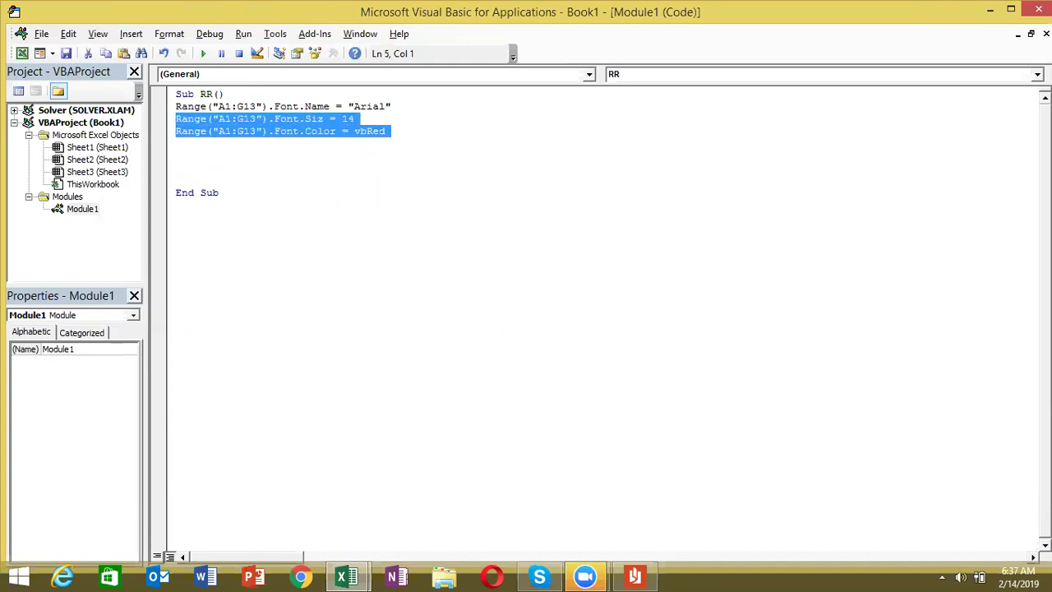
pyautogui.press('Delete')
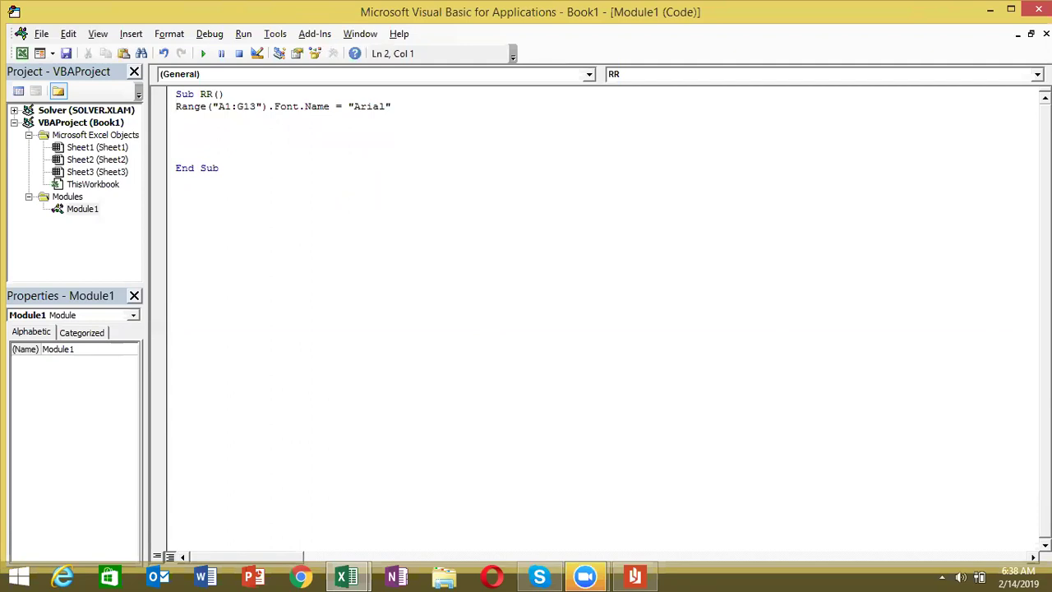
# Turn the font line into a With Range("A1:G13").Font block and add .Size = 12.
pyautogui.press('Return')
pyautogui.write('with')
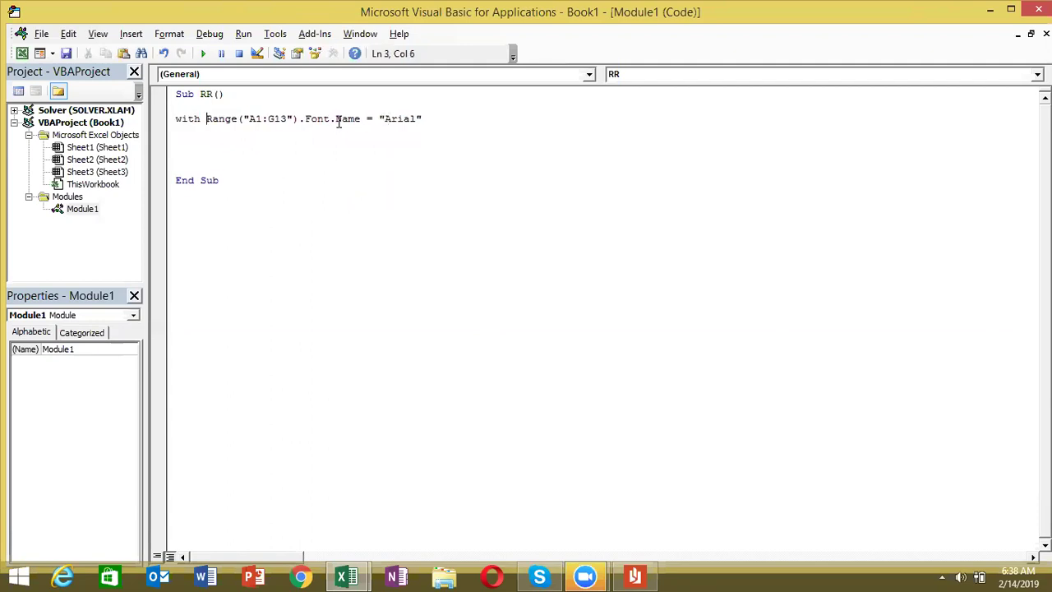
pyautogui.click(331, 120)
pyautogui.press('Return')
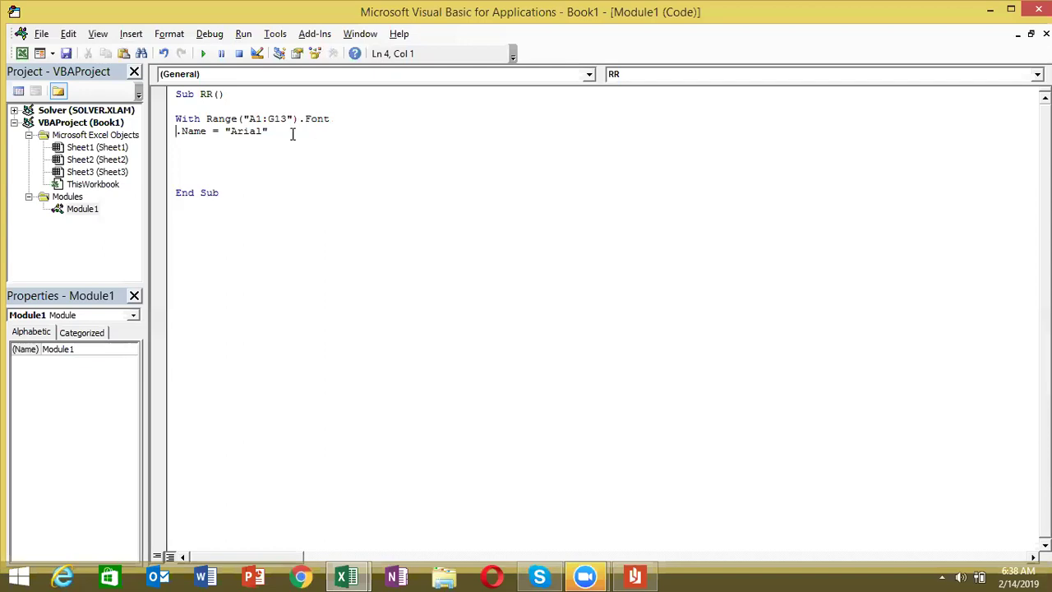
pyautogui.click(194, 143)
pyautogui.write('.')
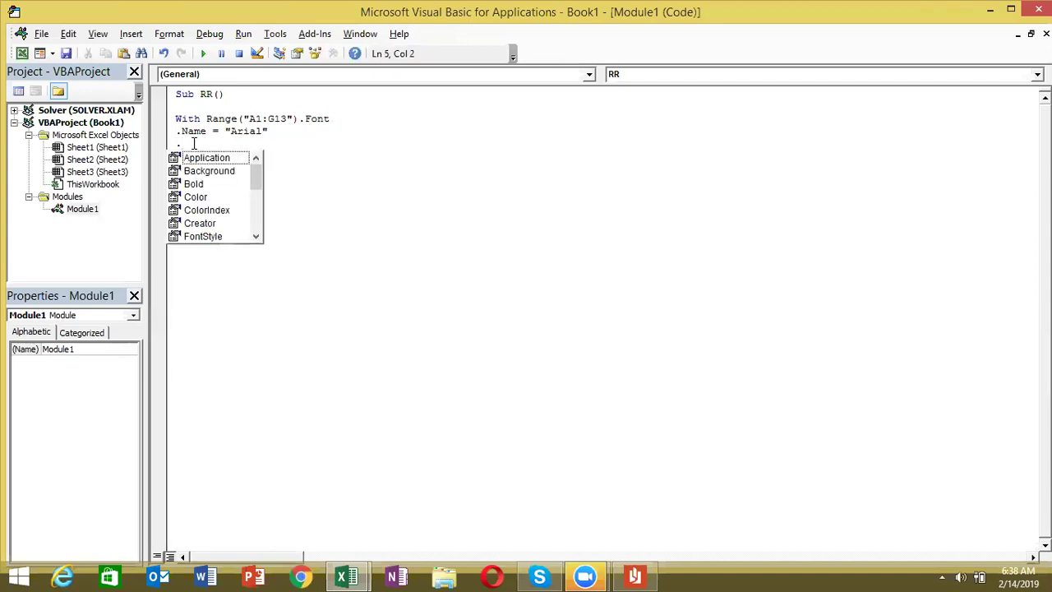
pyautogui.write('Size =1')
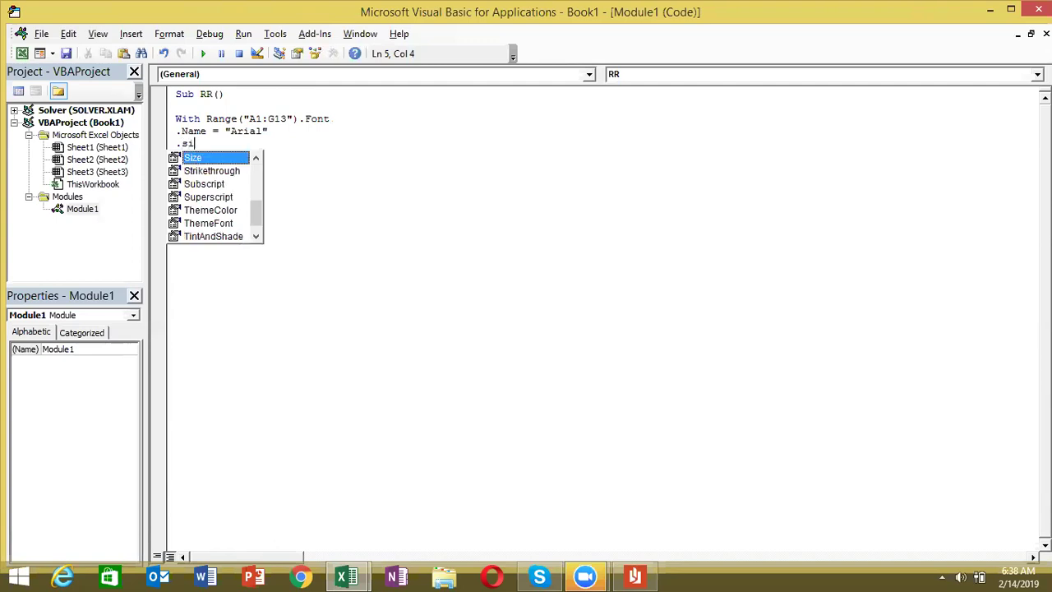
pyautogui.press('Tab')
pyautogui.write('= ')
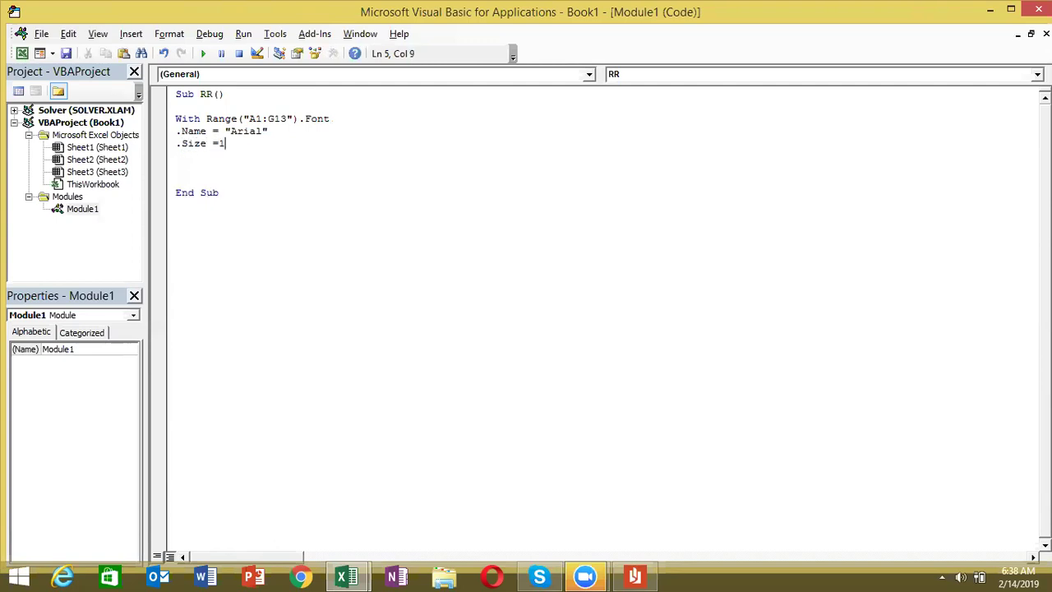
pyautogui.write('12')
pyautogui.press('Return')
# Add .Color = vbRed and .Bold = True to the With block.
pyautogui.write('.Co')
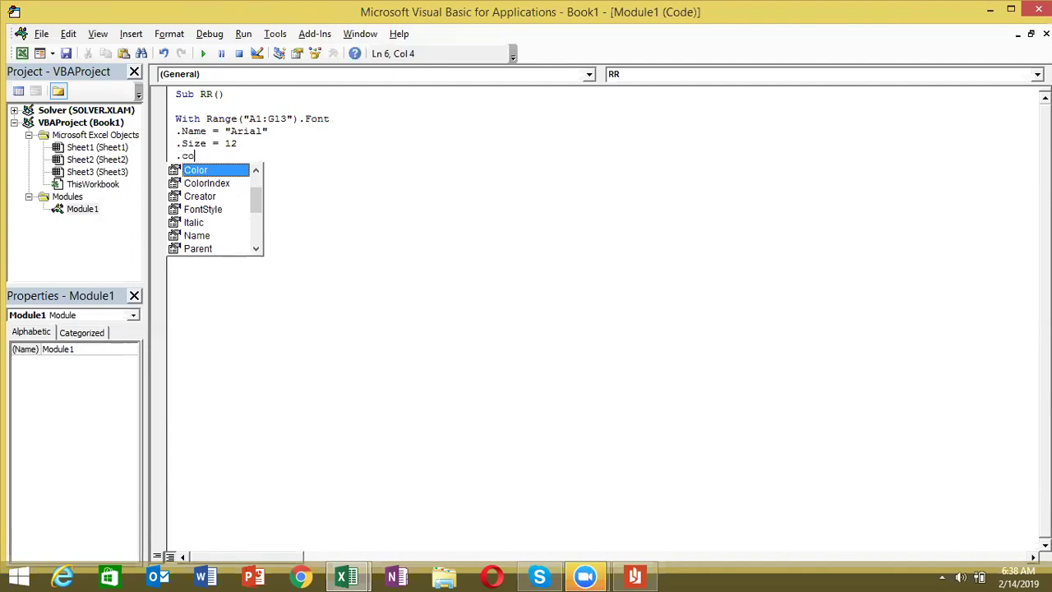
pyautogui.press('Tab')
pyautogui.write('=')
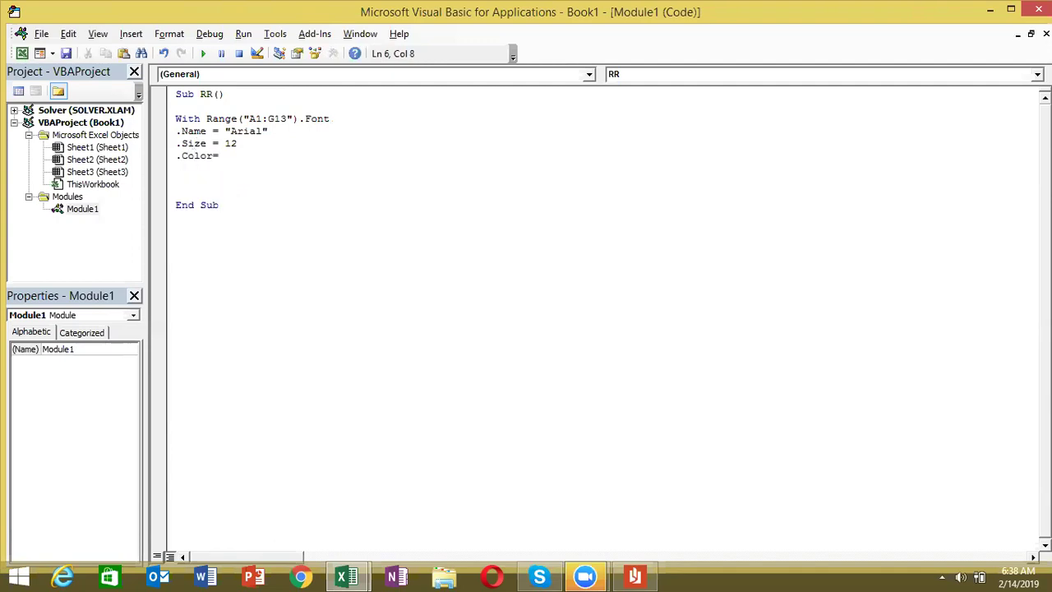
pyautogui.write('vbred')
pyautogui.press('Return')
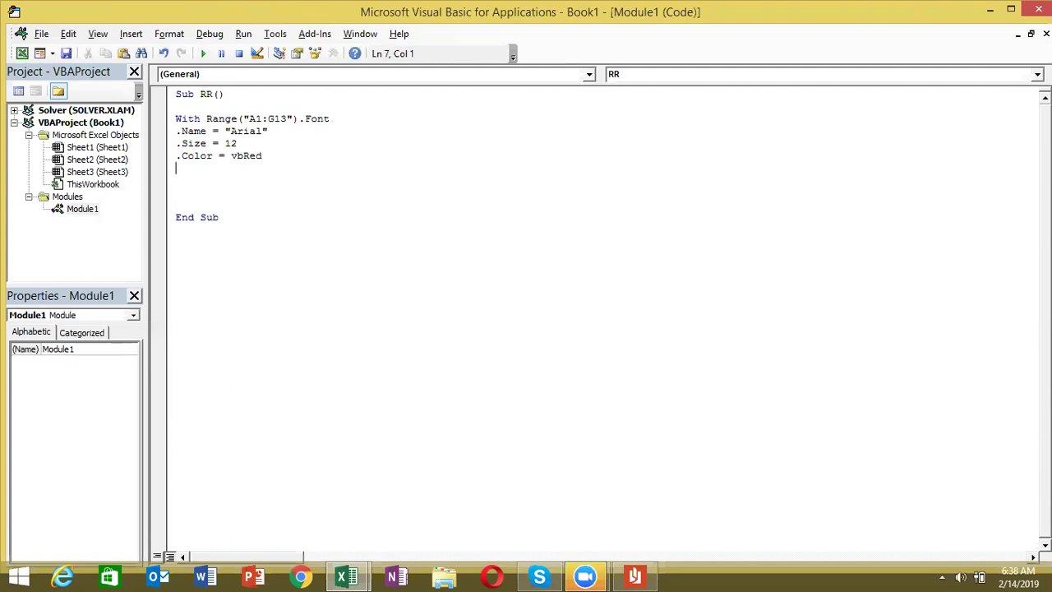
pyautogui.write('.')
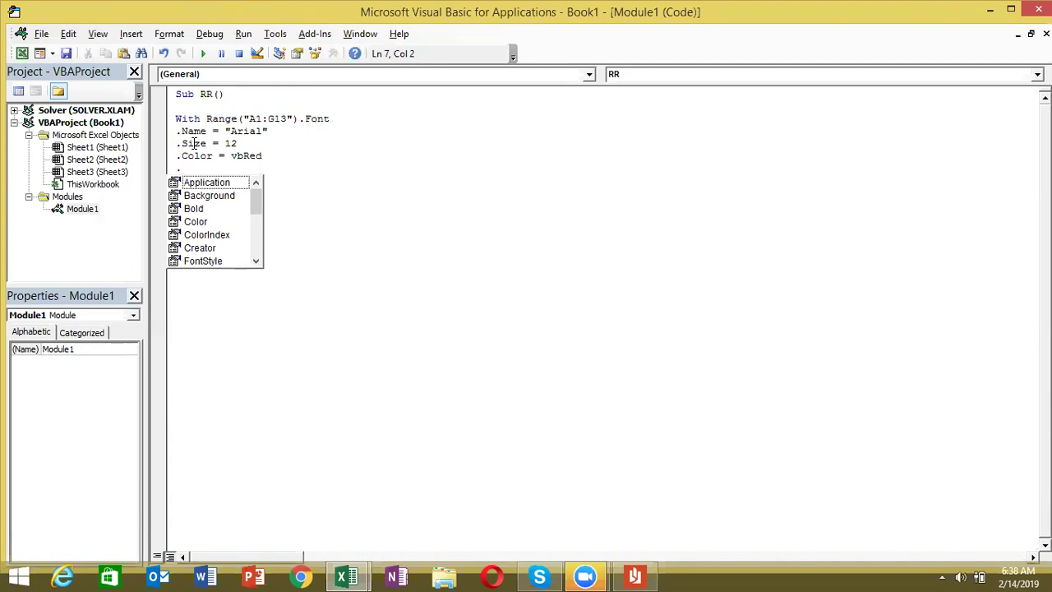
pyautogui.write('bol')
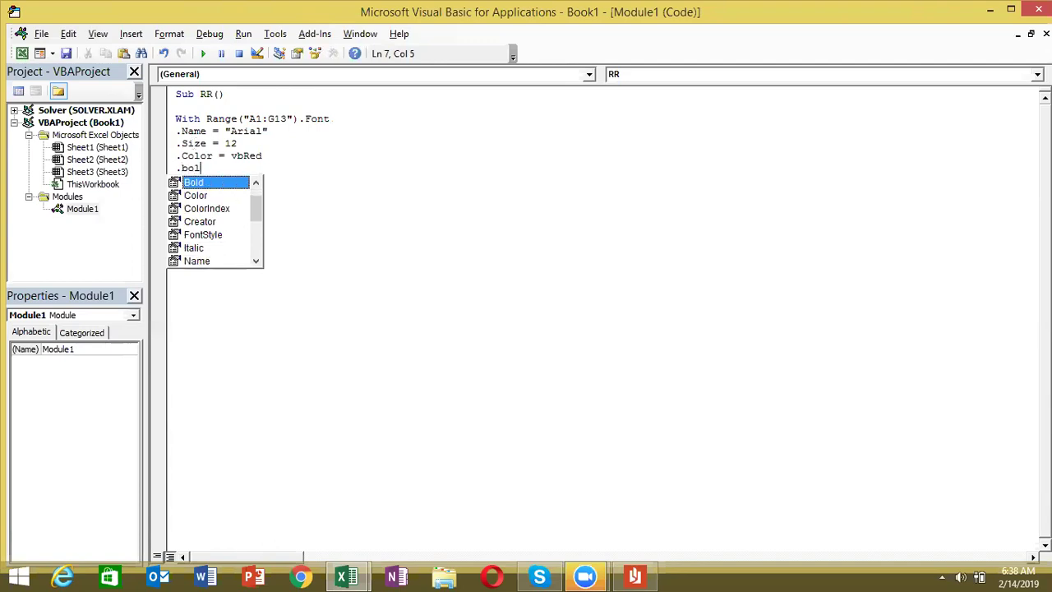
pyautogui.press('Tab')
pyautogui.write('=true')
pyautogui.press('Return')
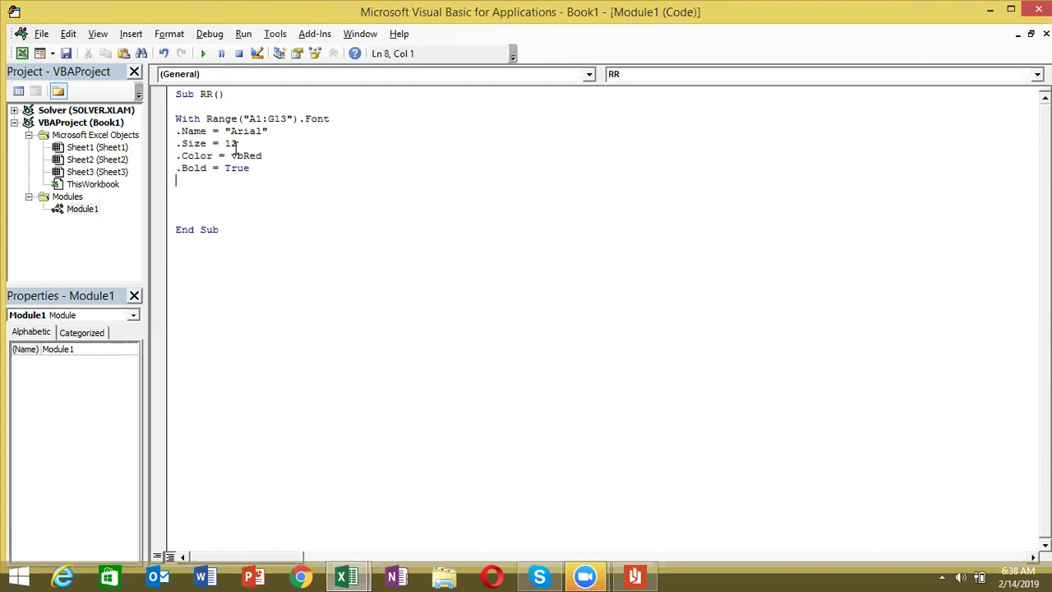
# Switch to Excel and toggle Bold on and back off for cell A1.
pyautogui.hotkey('alt', 'F11')
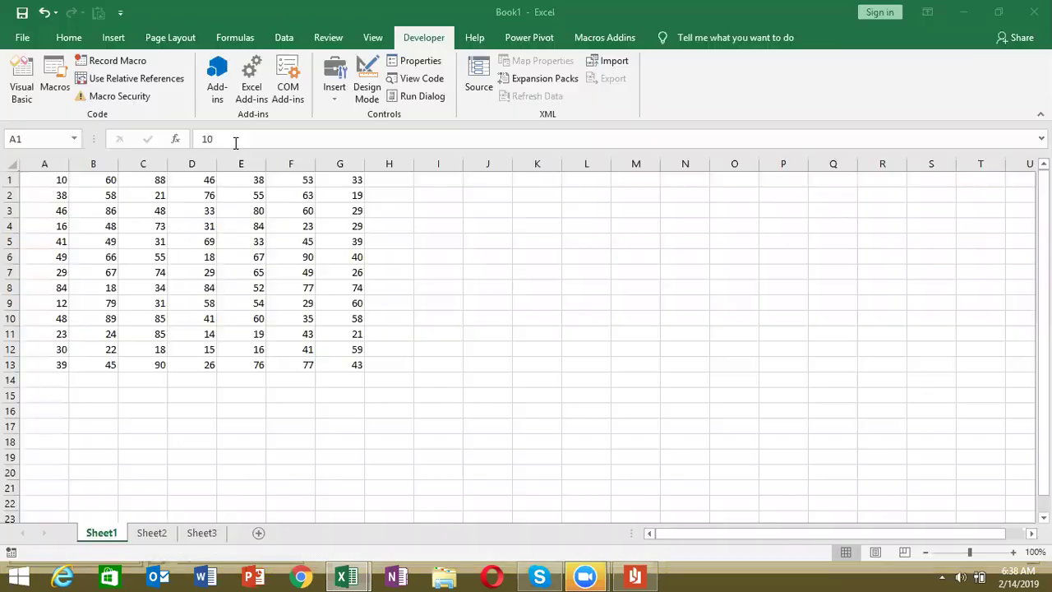
pyautogui.click(69, 39)
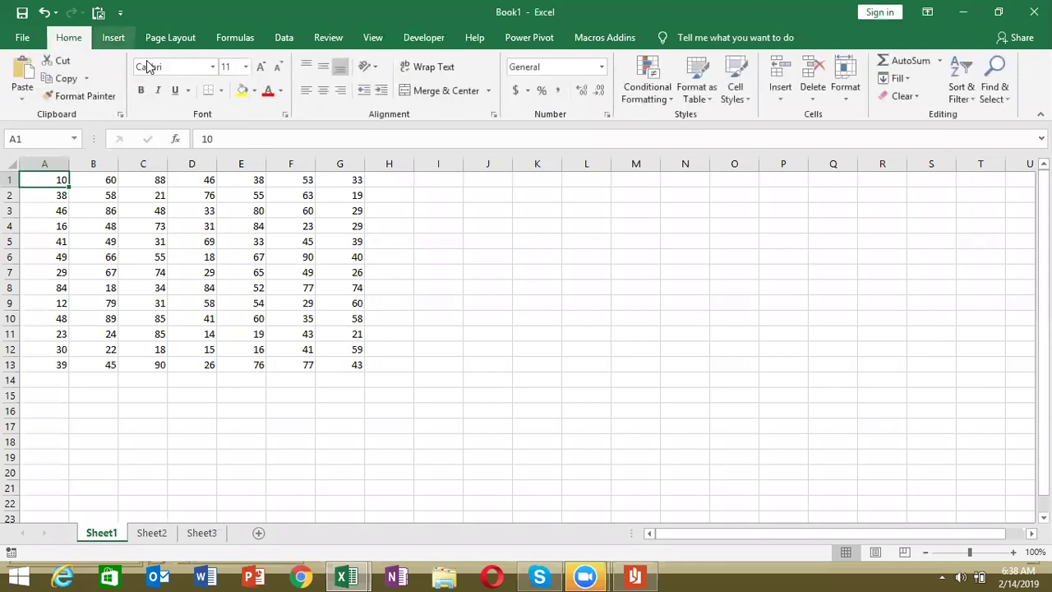
pyautogui.click(141, 93)
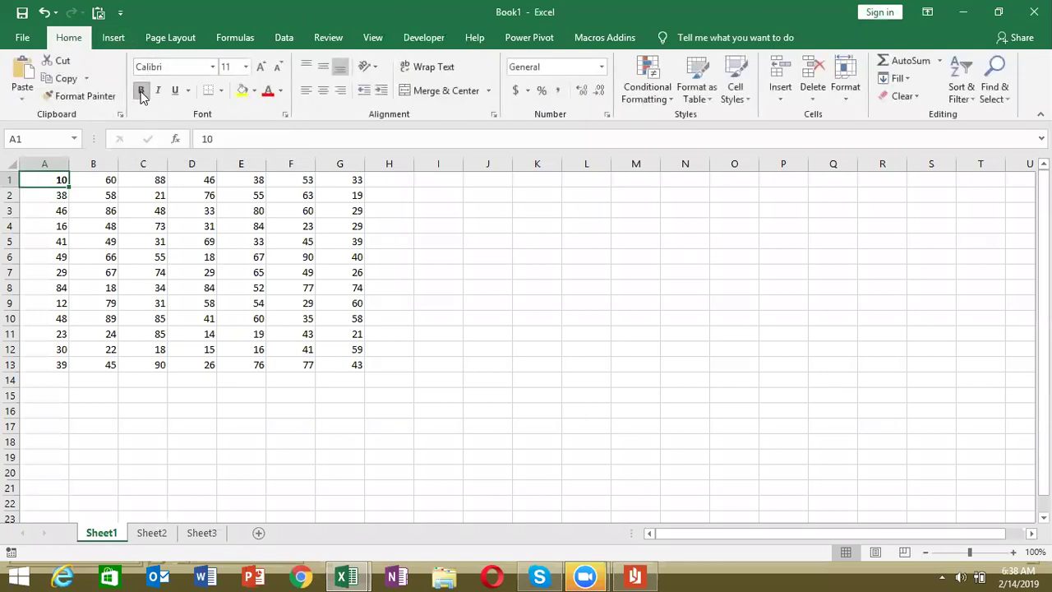
pyautogui.click(142, 93)
# Add .Italic = True and .Underline = True lines to the RR font With block.
pyautogui.hotkey('alt', 'F11')
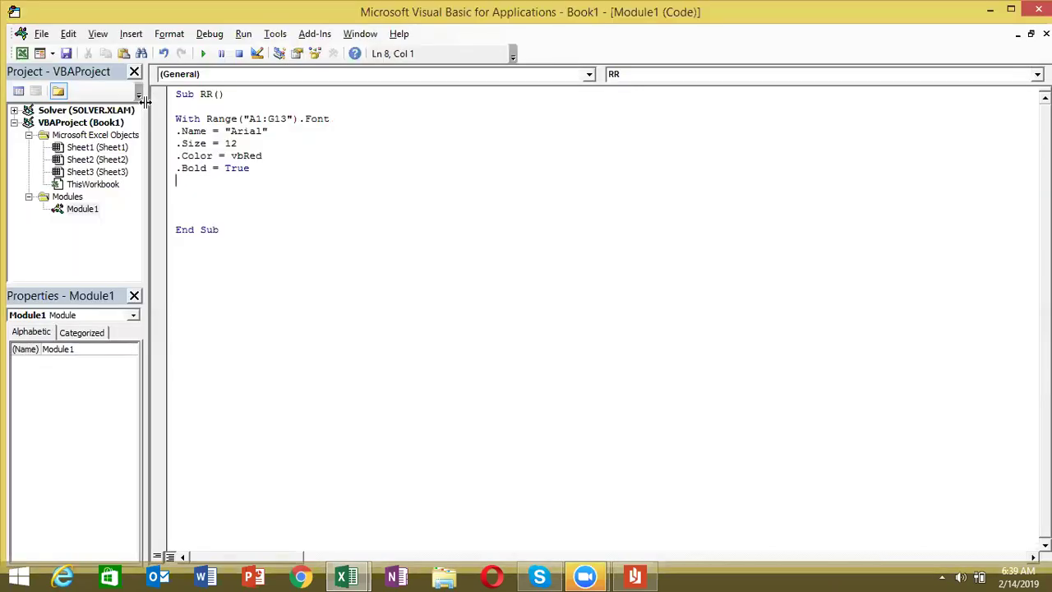
pyautogui.write('.')
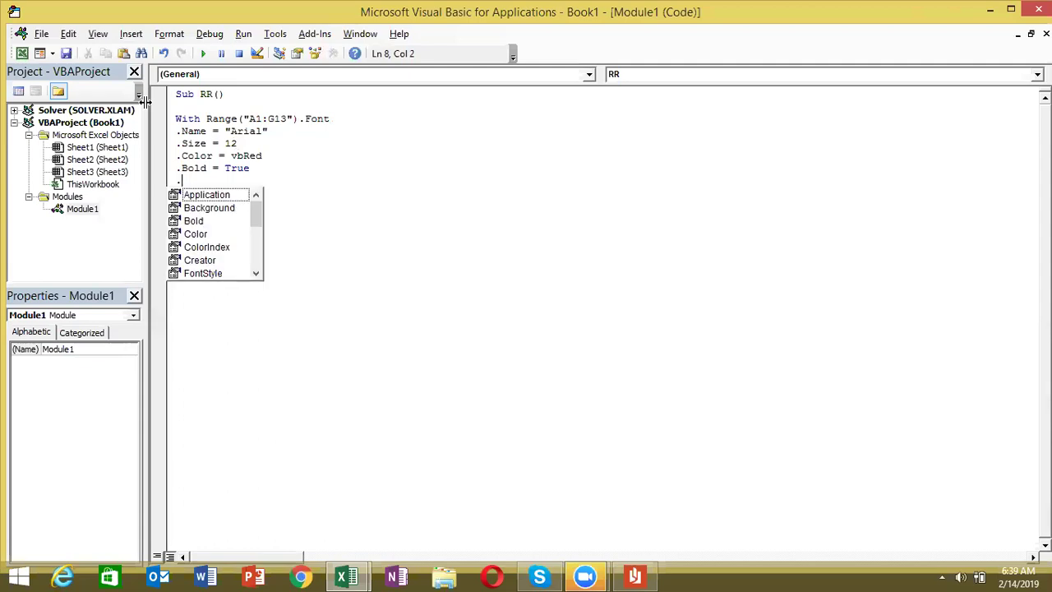
pyautogui.write('ir')
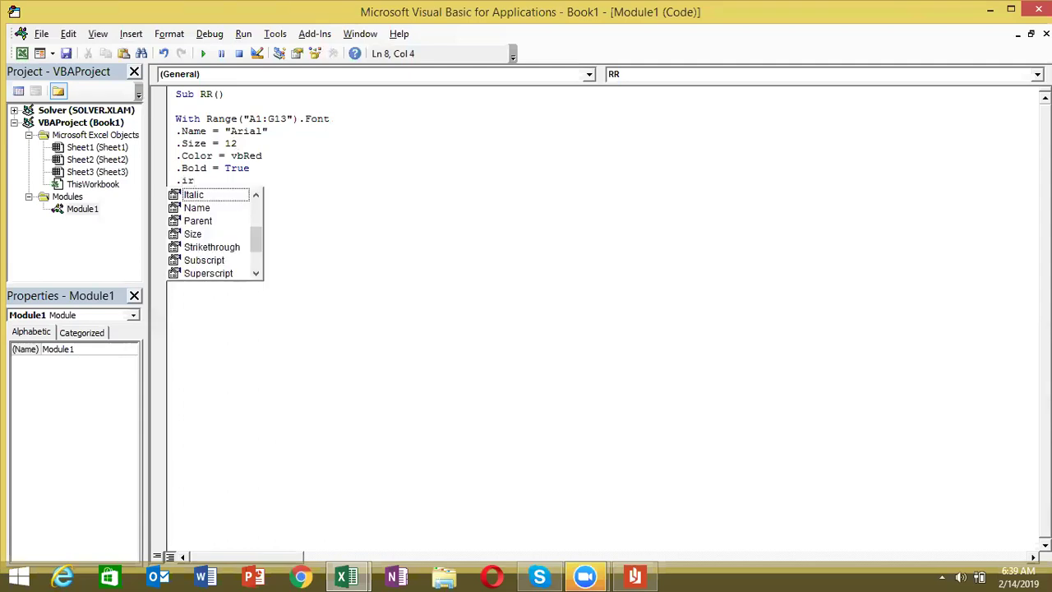
pyautogui.press('Tab')
pyautogui.write('=true')
pyautogui.press('Return')
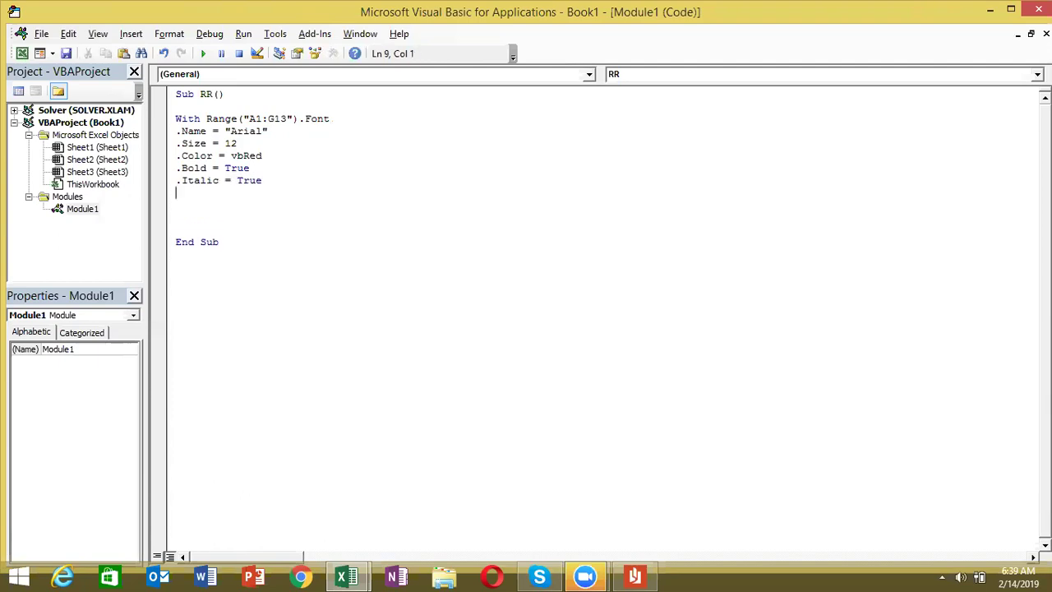
pyautogui.write('.u')
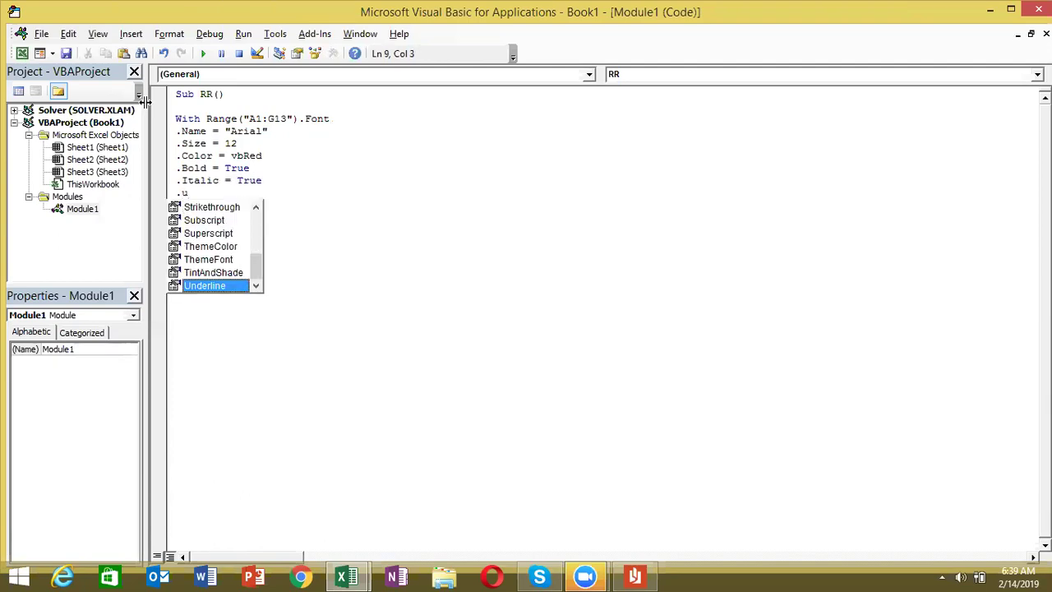
pyautogui.press('Tab')
pyautogui.write('=tru')
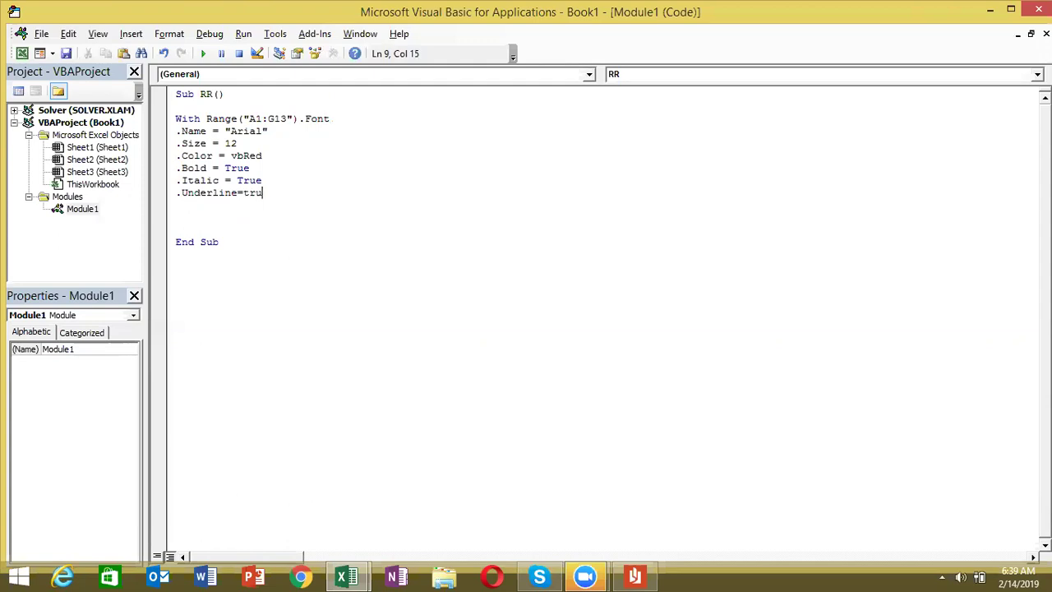
pyautogui.write('e')
pyautogui.press('Return')
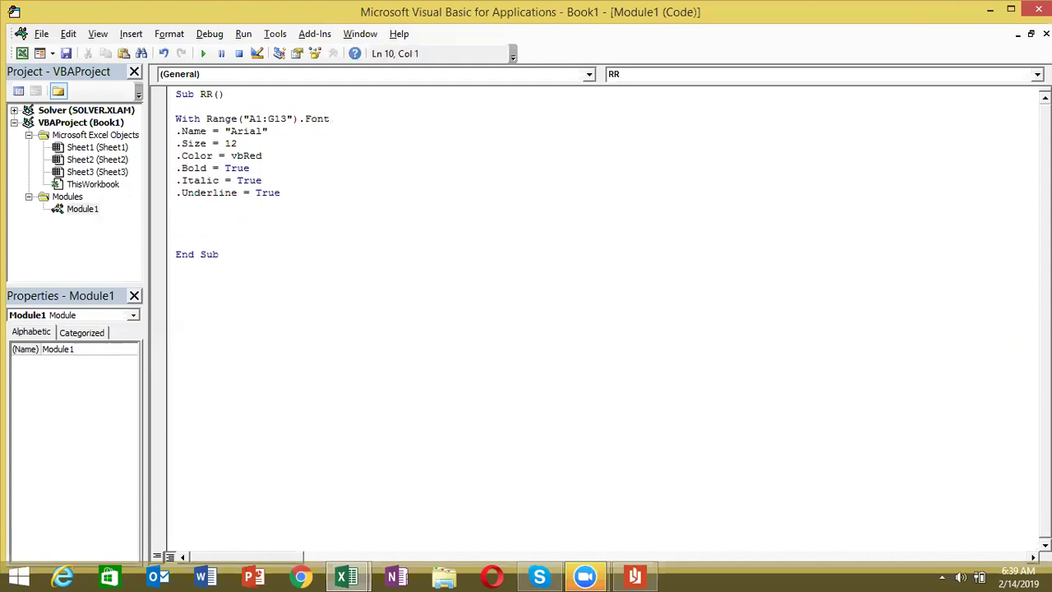
pyautogui.hotkey('alt', 'F11')
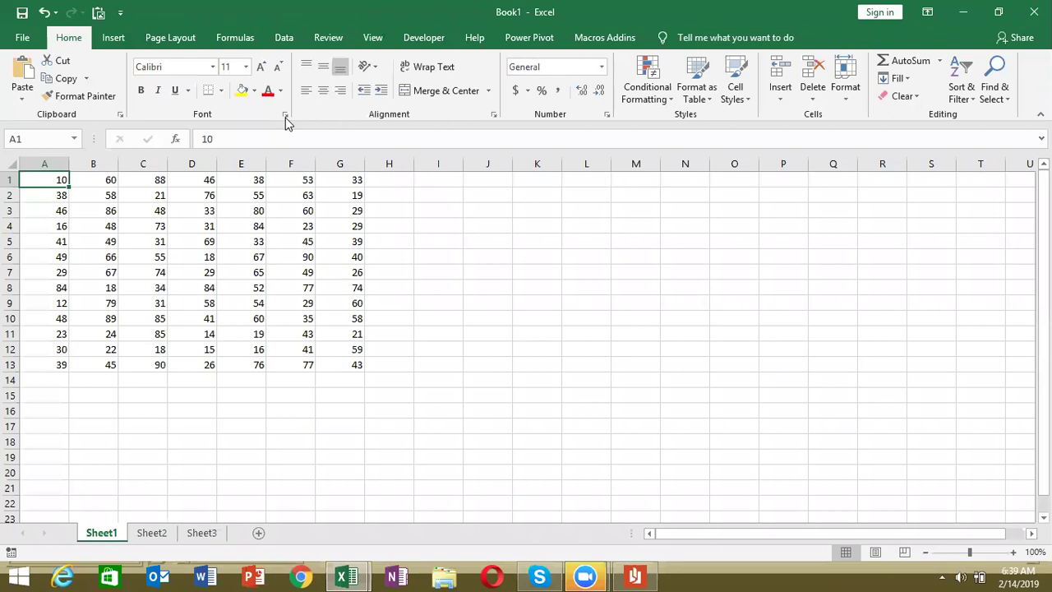
# Review the Format Cells font options and close the dialog unchanged.
pyautogui.click(285, 116)
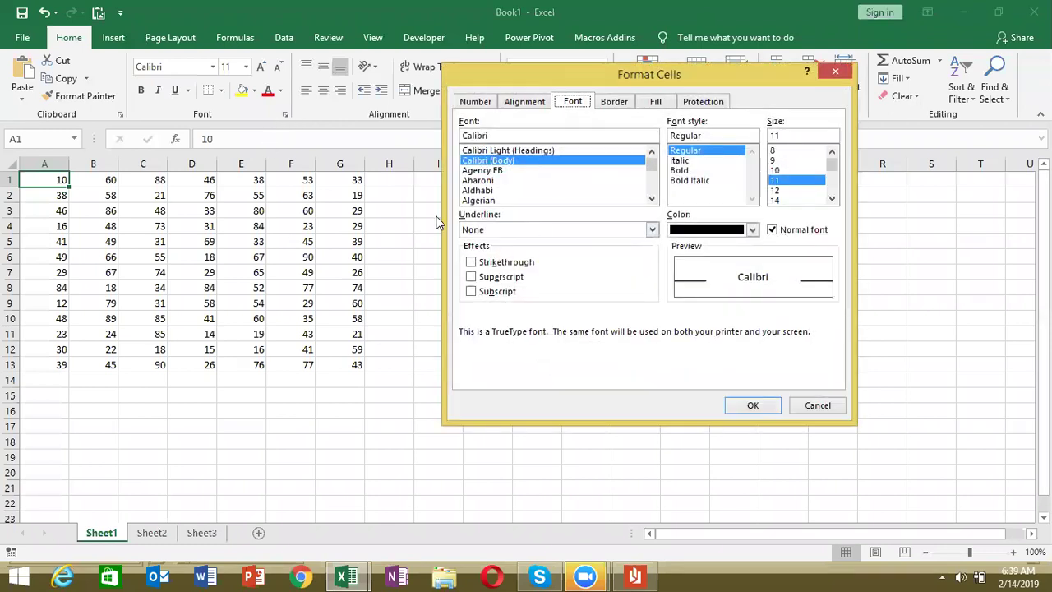
pyautogui.click(834, 72)
pyautogui.hotkey('alt', 'F11')
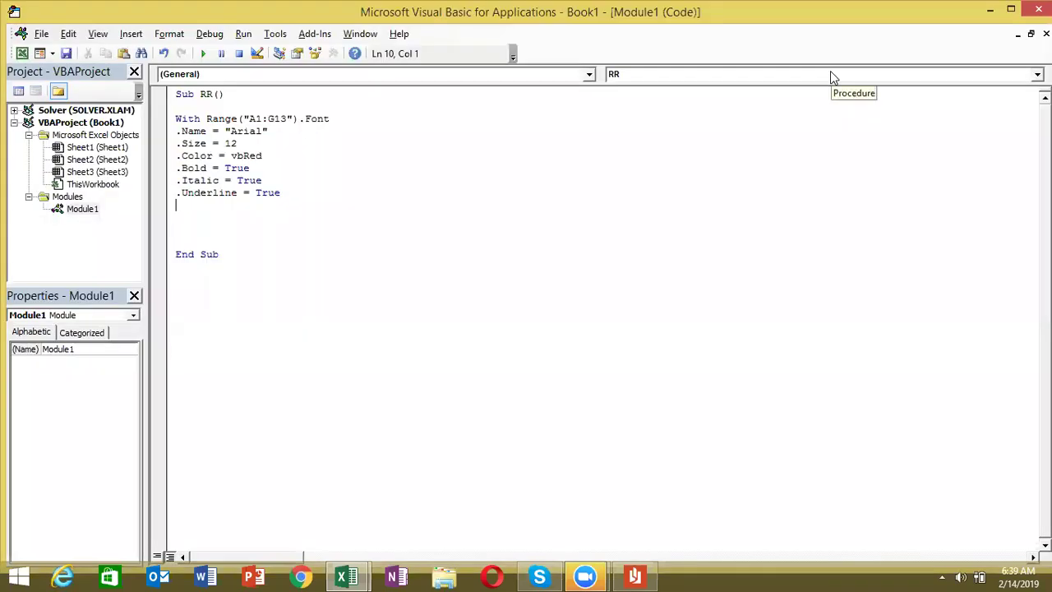
# Type End With after the .Underline line and check the block's lines.
pyautogui.write('end with')
pyautogui.press('Return')
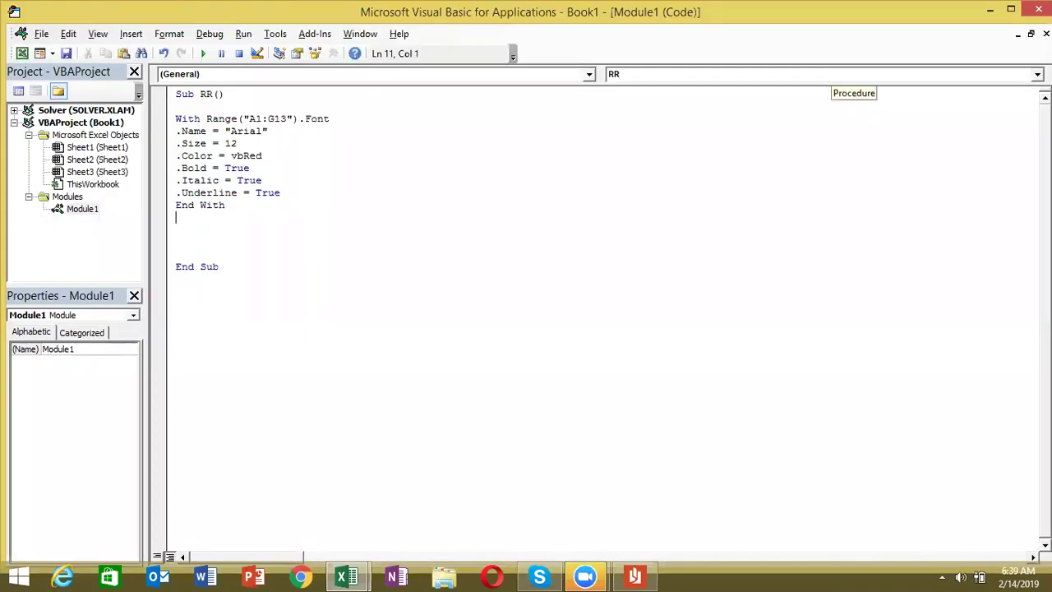
pyautogui.press('Up')
pyautogui.press('Up')
pyautogui.press('Up')
pyautogui.press('Down')
pyautogui.hotkey('shift', 'Down')
pyautogui.hotkey('shift', 'Down')
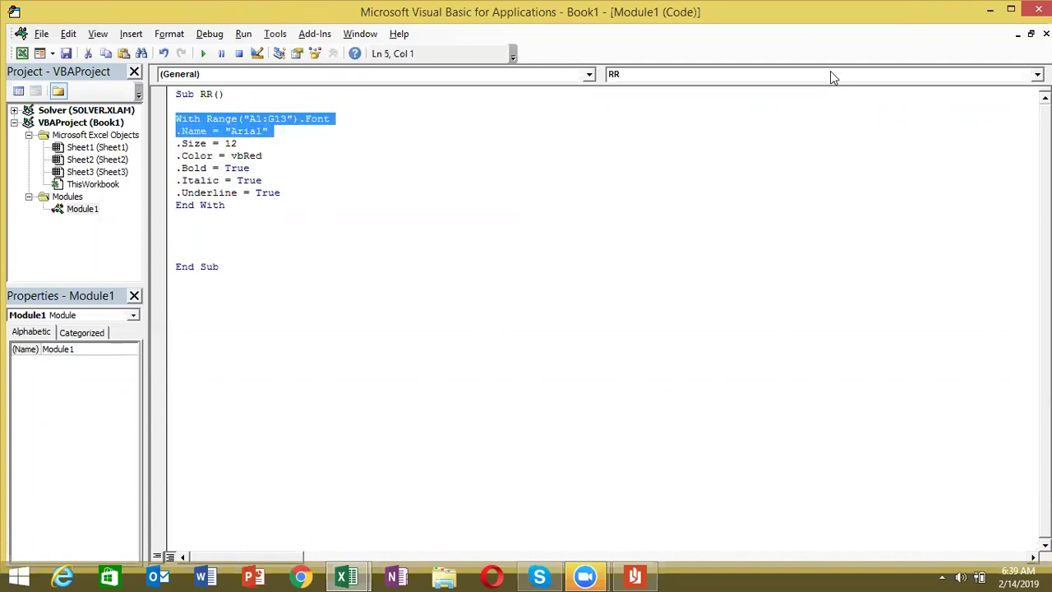
pyautogui.hotkey('shift', 'Down')
pyautogui.hotkey('shift', 'Down')
pyautogui.hotkey('shift', 'Down')
pyautogui.hotkey('shift', 'Down')
pyautogui.hotkey('shift', 'Down')
pyautogui.hotkey('shift', 'Down')
pyautogui.press('Up')
pyautogui.press('Up')
pyautogui.press('Up')
pyautogui.press('Down')
pyautogui.press('Down')
pyautogui.press('Down')
pyautogui.press('Down')
pyautogui.press('Down')
pyautogui.press('Down')
pyautogui.press('Down')
pyautogui.press('Down')
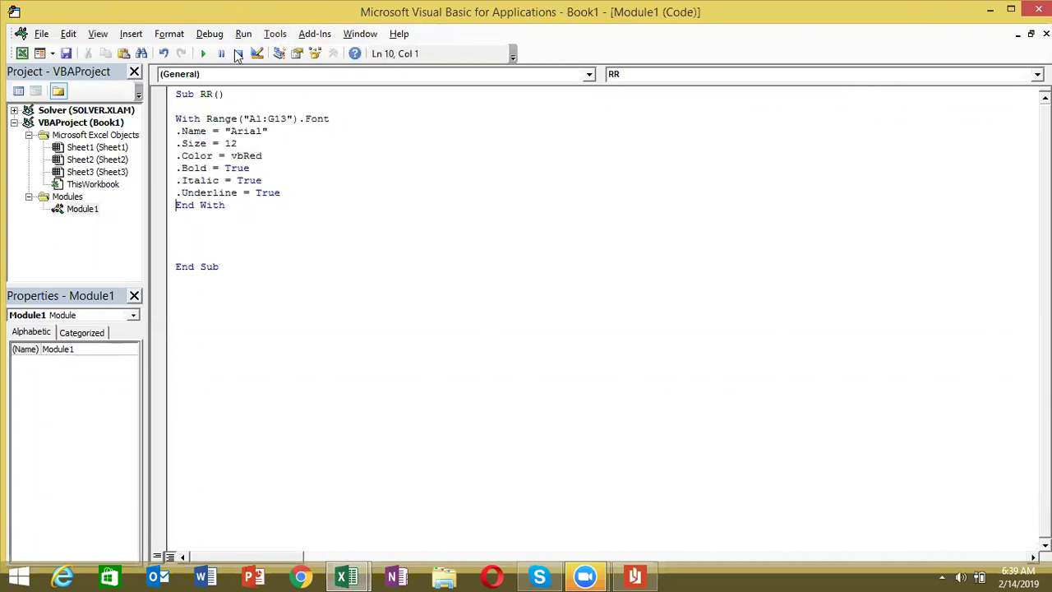
# Check A1:G1 in Excel shows red, bold, italic, underlined Arial 12, then return to the code.
pyautogui.hotkey('alt', 'Tab')
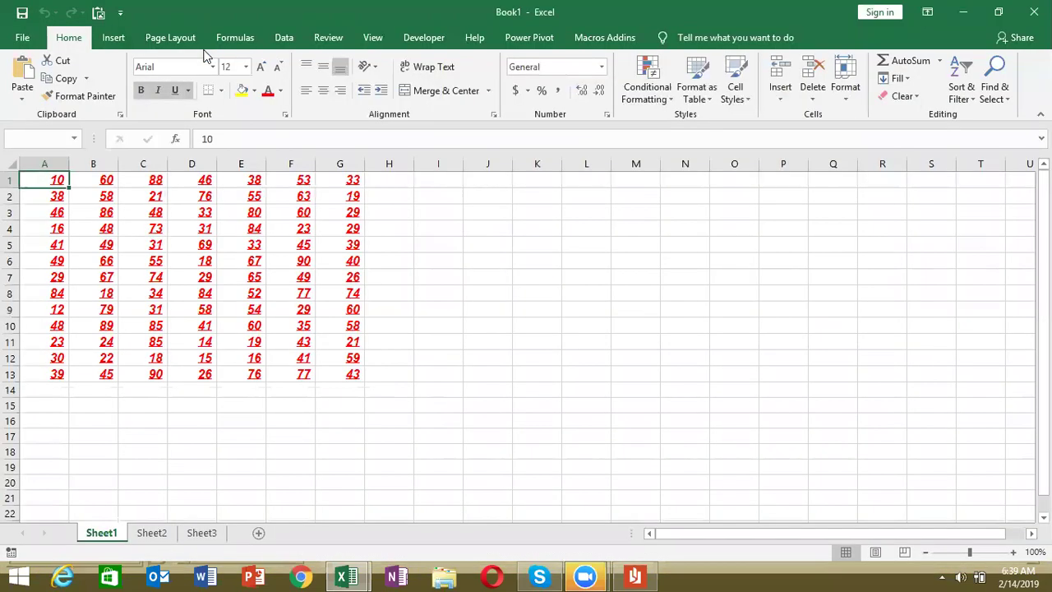
pyautogui.hotkey('alt', 'F11')
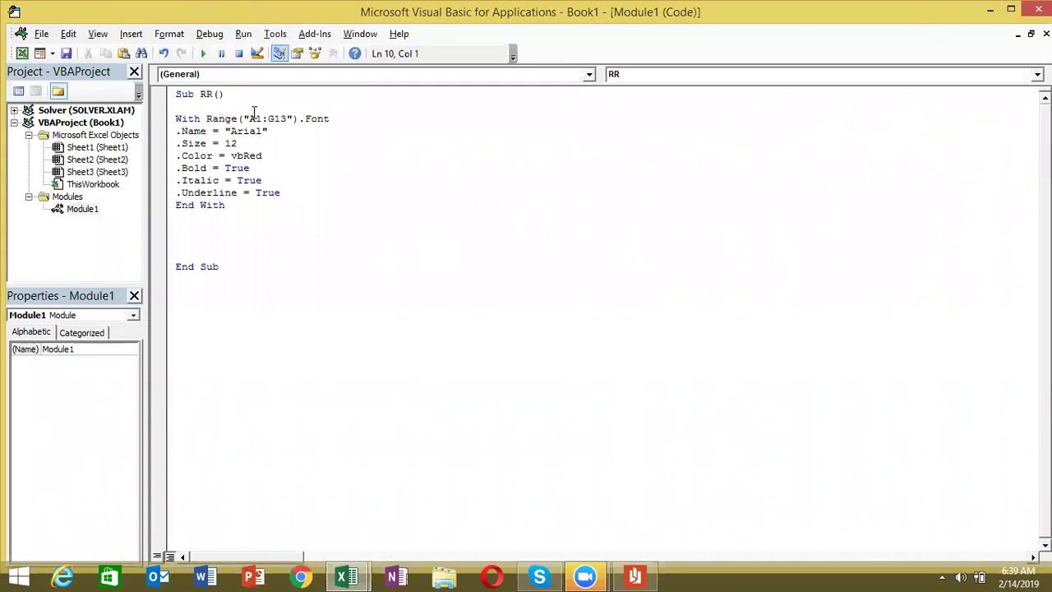
# Start a new line below End With reading range("A1:G1").in for the header row.
pyautogui.doubleClick(238, 157)
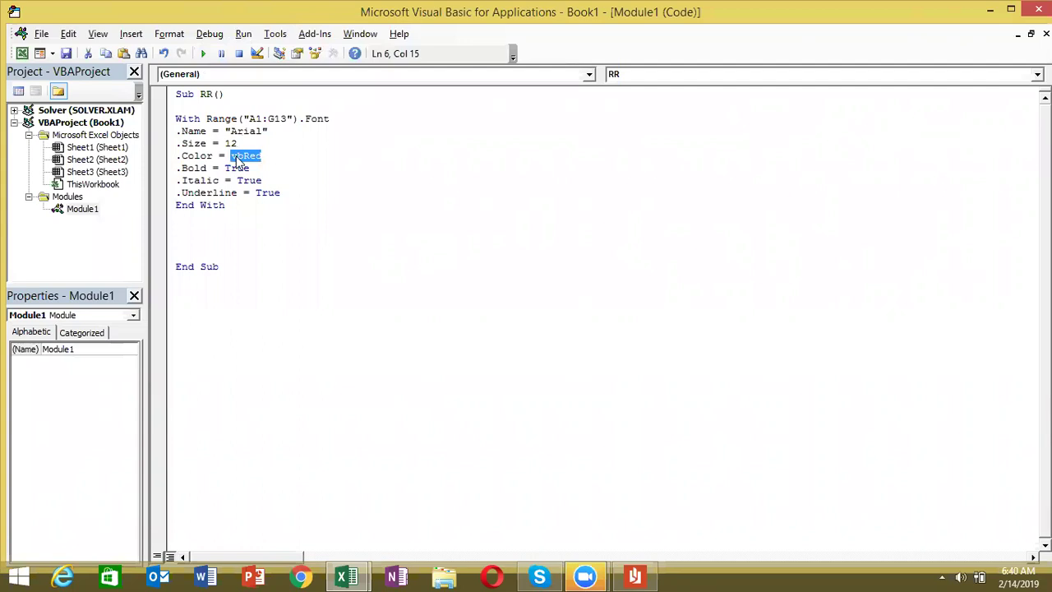
pyautogui.click(187, 252)
pyautogui.press('F5')
pyautogui.hotkey('alt', 'F11')
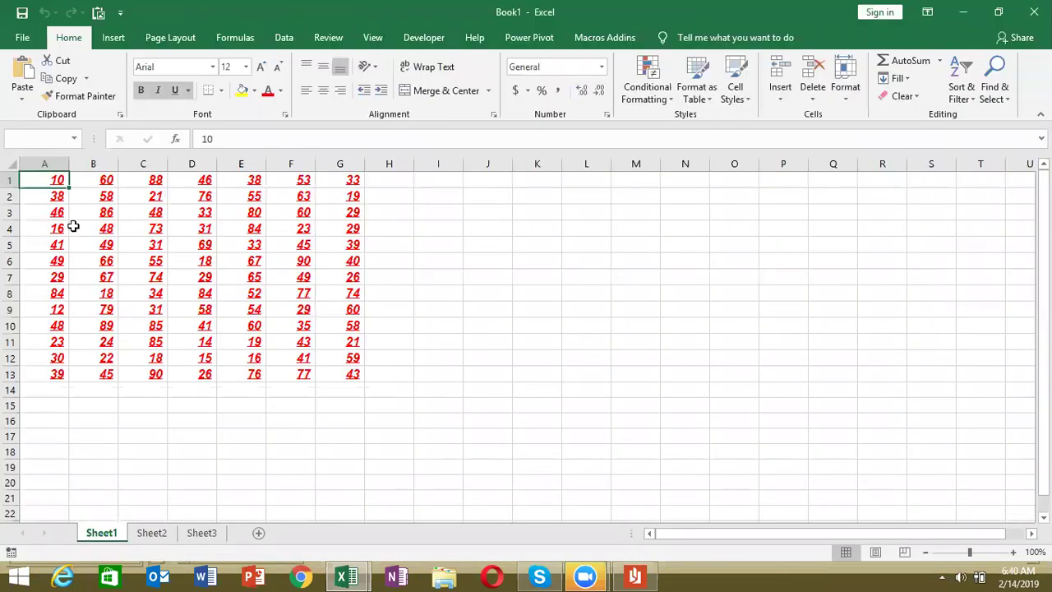
pyautogui.hotkey('shift', 'Right')
pyautogui.hotkey('shift', 'Right')
pyautogui.hotkey('shift', 'Right')
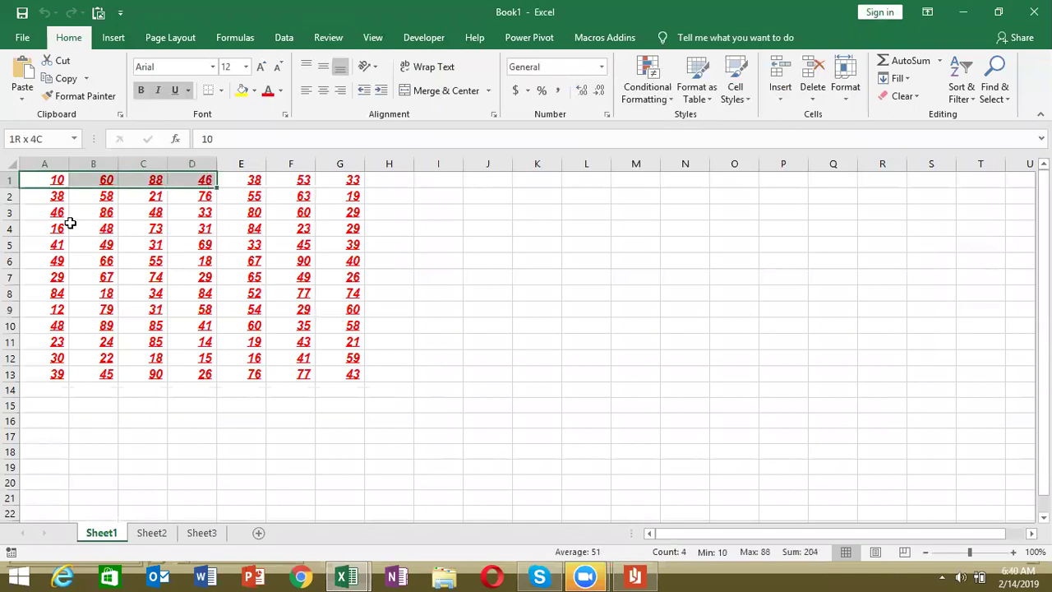
pyautogui.hotkey('shift', 'Right')
pyautogui.hotkey('shift', 'Right')
pyautogui.hotkey('shift', 'Right')
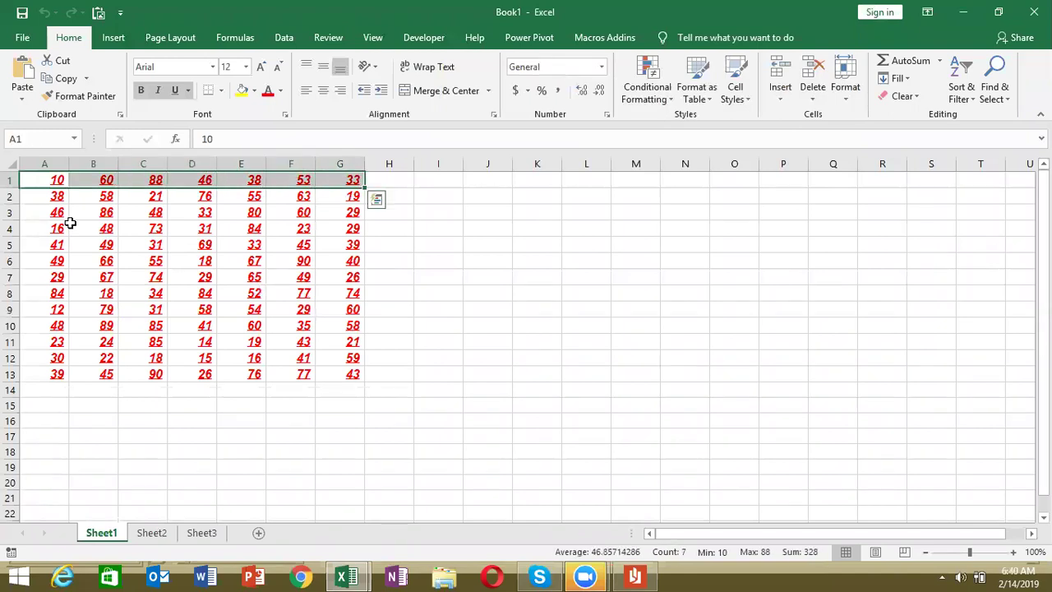
pyautogui.hotkey('alt', 'F11')
pyautogui.press('Up')
pyautogui.press('Up')
pyautogui.write('range')
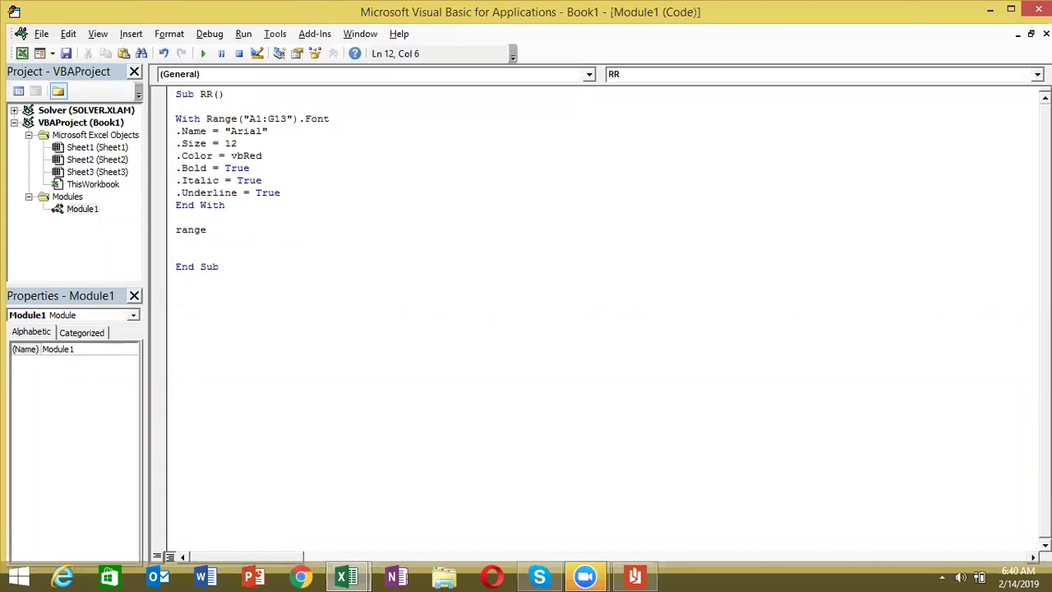
pyautogui.write('("A1')
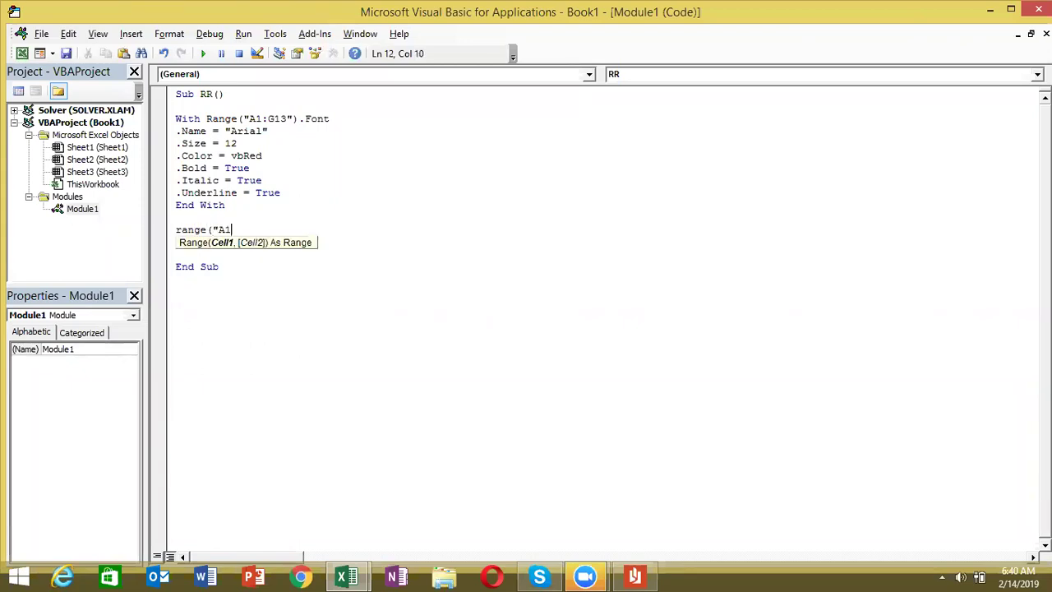
pyautogui.write(':G1").in')
# Complete the line as Range("A1:G1").Interior.Color = vbRed.
pyautogui.press('Down')
pyautogui.press('Down')
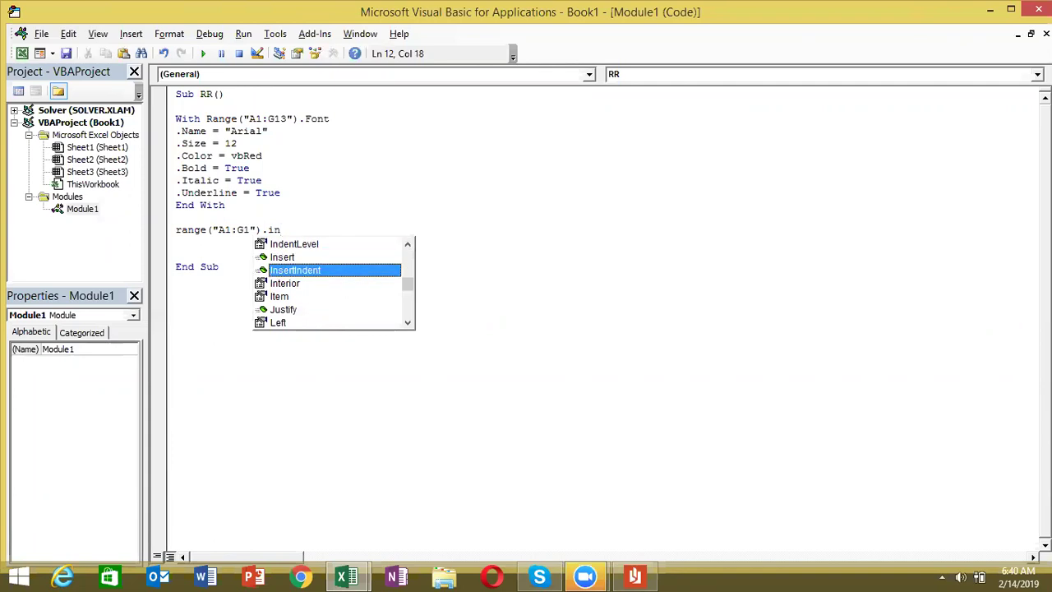
pyautogui.press('Down')
pyautogui.press('Tab')
pyautogui.write('.co')
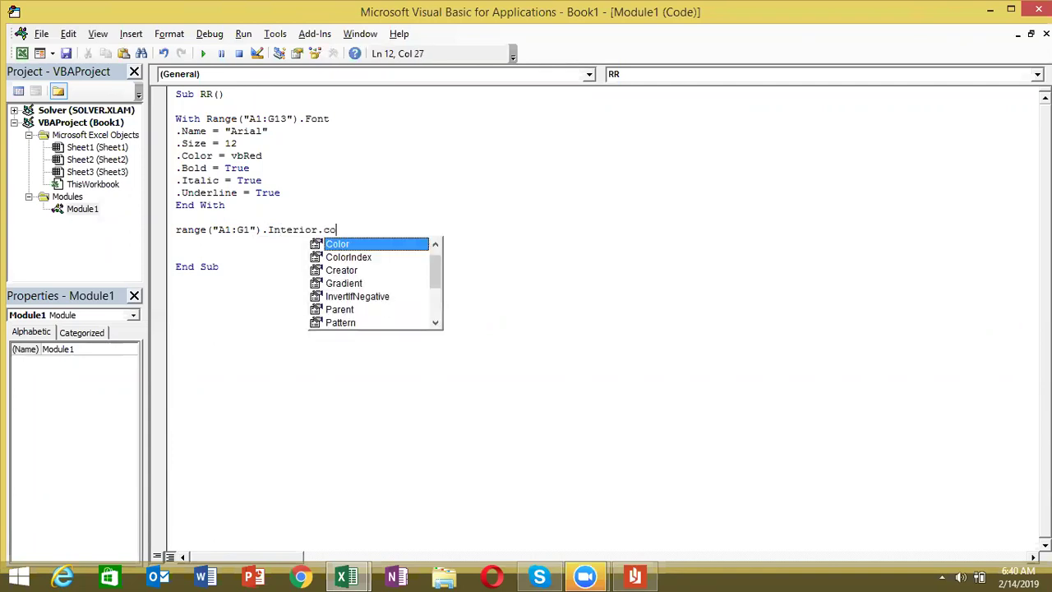
pyautogui.press('Tab')
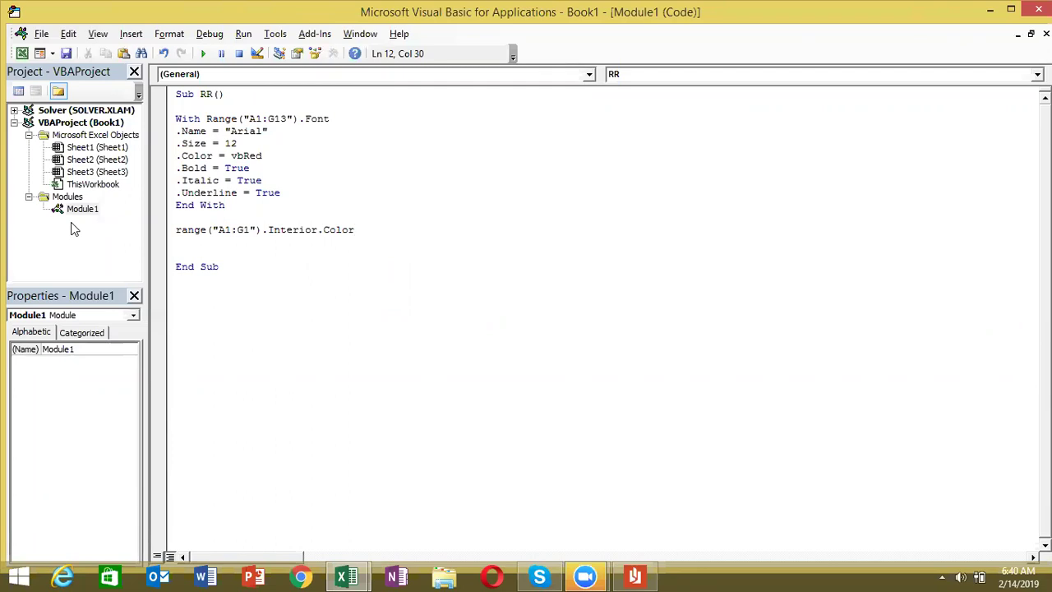
pyautogui.write('= vb')
pyautogui.write('red')
pyautogui.press('Return')
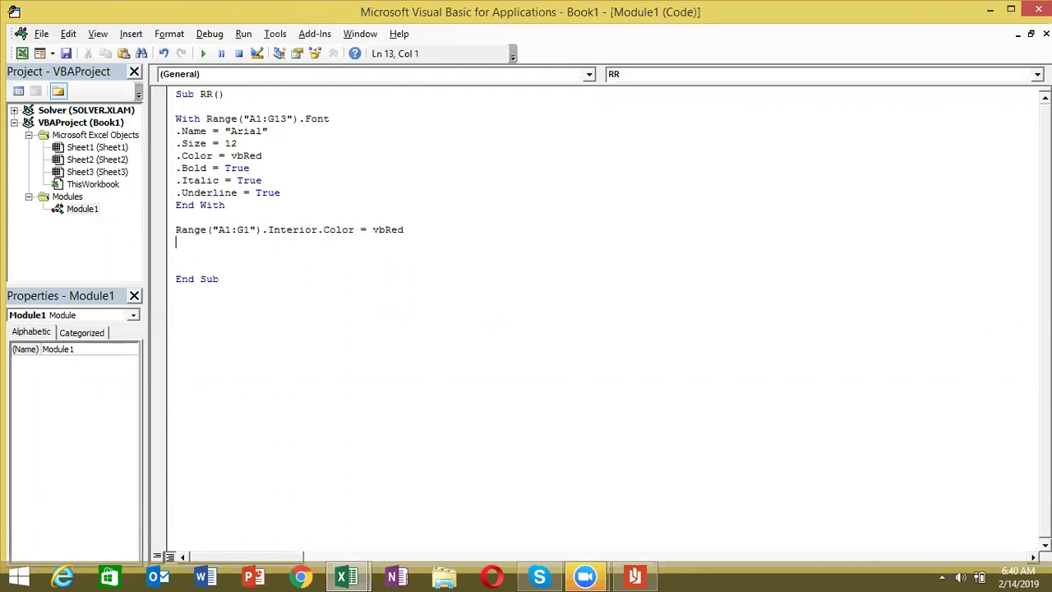
# Duplicate the fill line and replace vbRed with rgb( to begin an RGB fill.
pyautogui.press('Up')
pyautogui.hotkey('shift', 'Down')
pyautogui.hotkey('ctrl', 'c')
pyautogui.hotkey('ctrl', 'v')
pyautogui.hotkey('ctrl', 'v')
pyautogui.press('BackSpace')
pyautogui.press('BackSpace')
pyautogui.press('BackSpace')
pyautogui.press('BackSpace')
pyautogui.press('BackSpace')
pyautogui.press('BackSpace')
pyautogui.write('rgb')
pyautogui.hotkey('shift', 'Up')
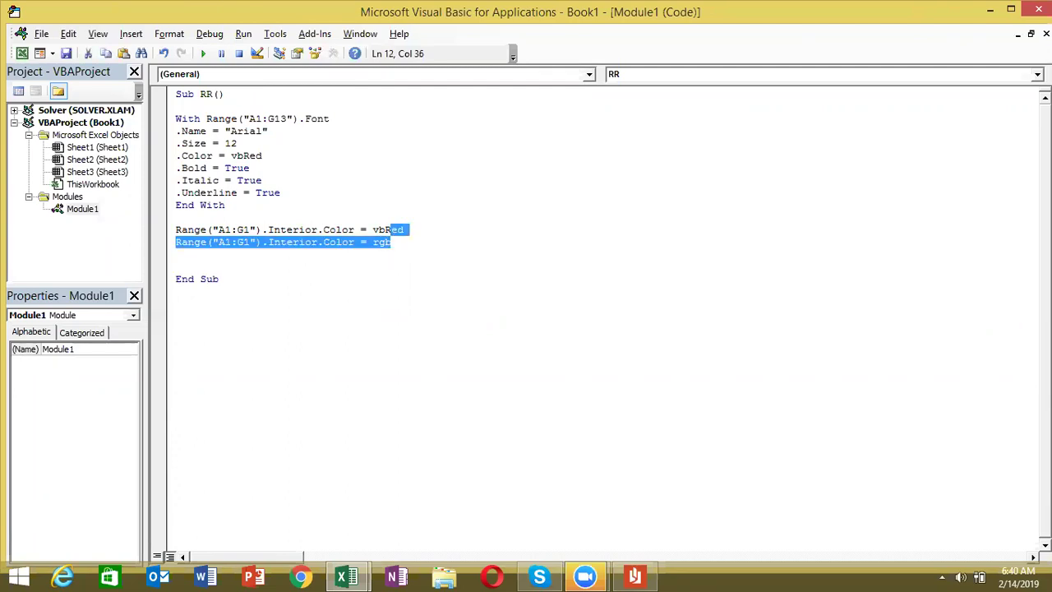
pyautogui.hotkey('shift', 'Down')
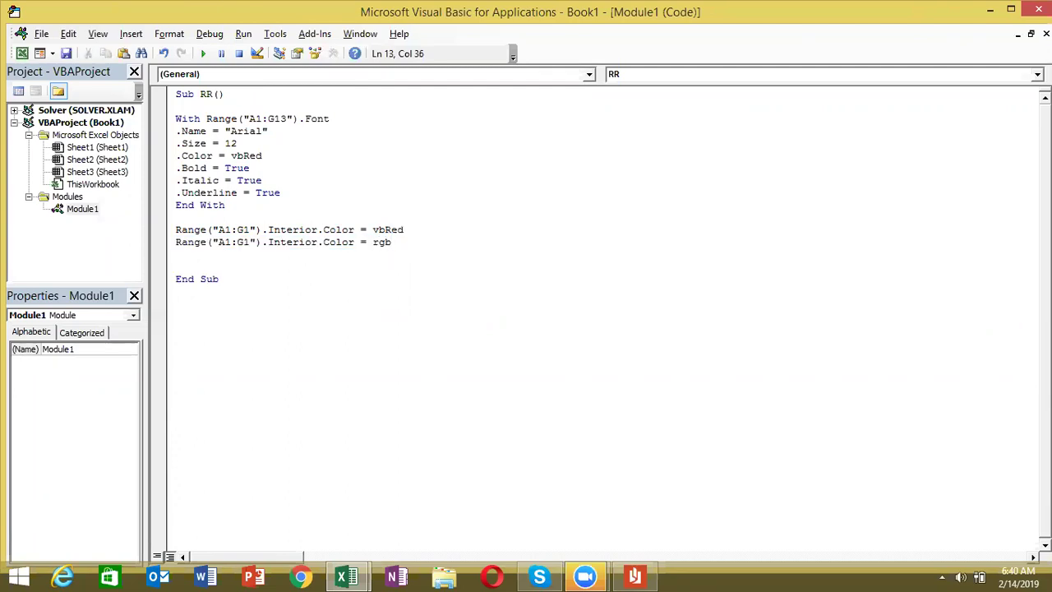
pyautogui.write('(')
pyautogui.hotkey('alt', 'F11')
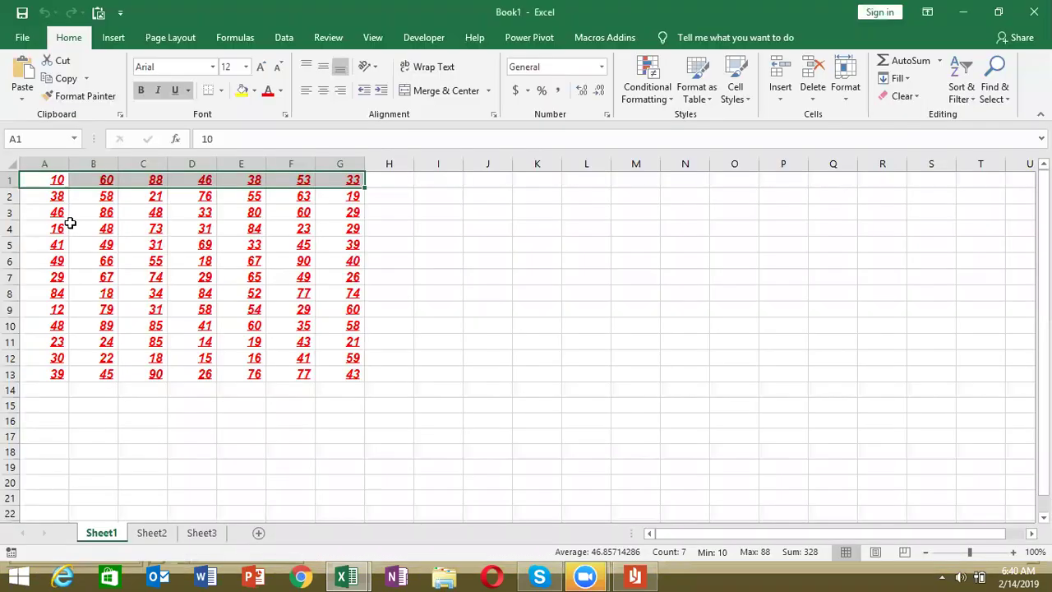
pyautogui.click(254, 90)
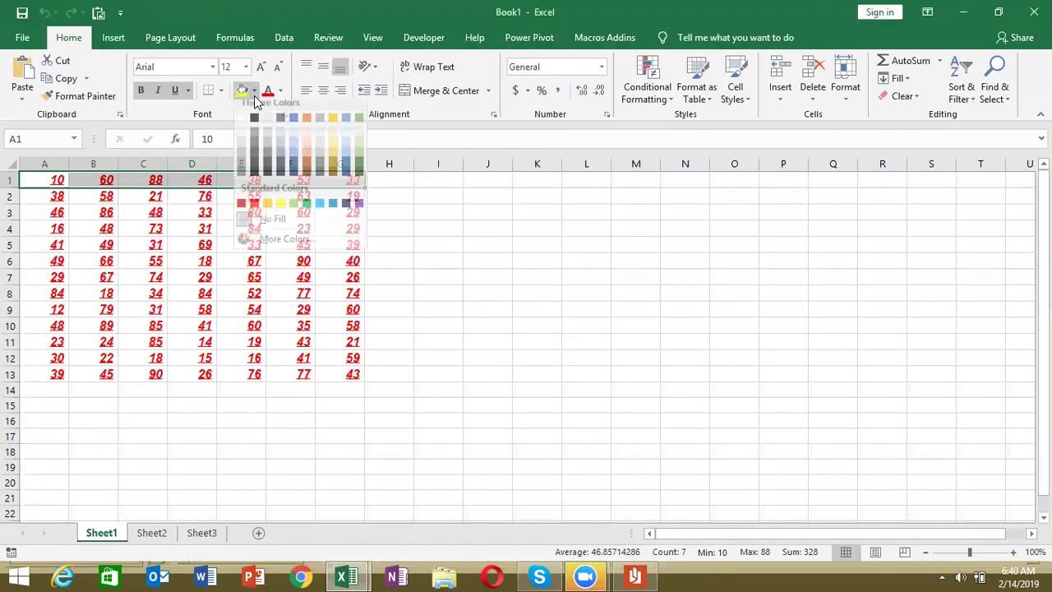
pyautogui.click(261, 247)
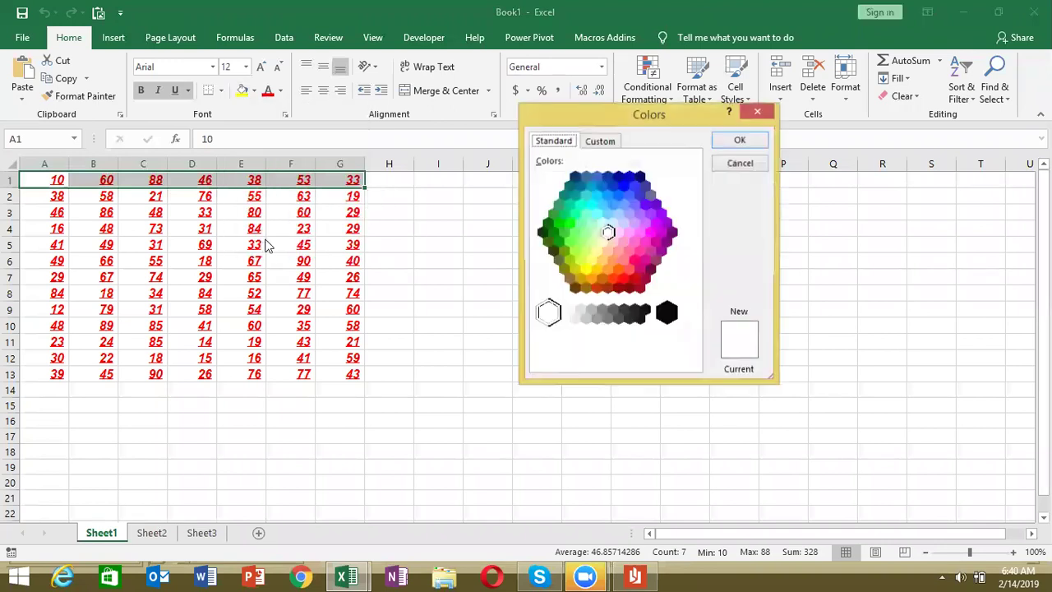
pyautogui.click(601, 142)
pyautogui.click(647, 235)
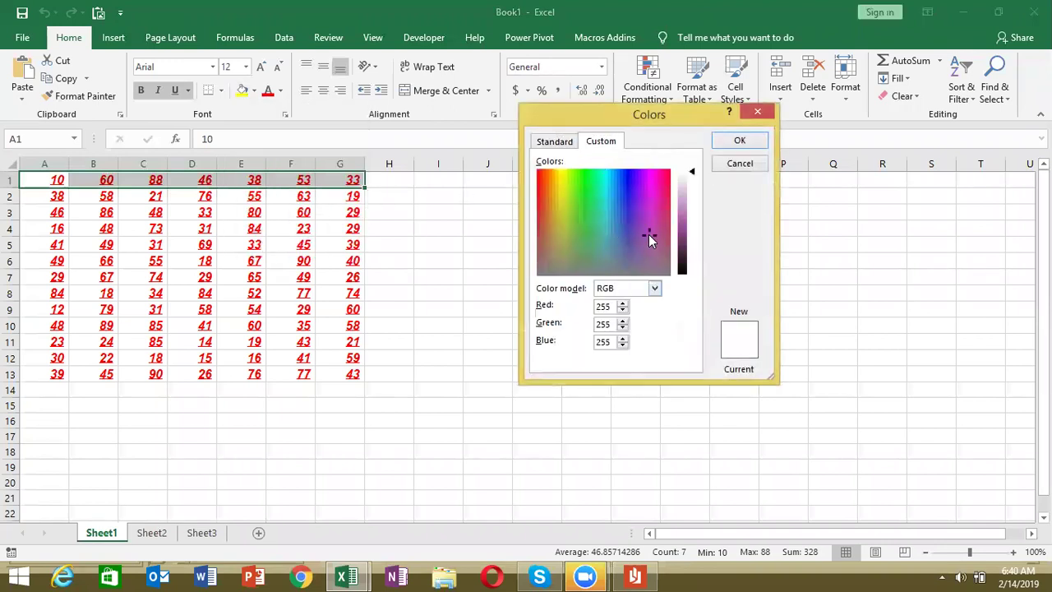
pyautogui.click(659, 232)
pyautogui.moveTo(693, 173); pyautogui.dragTo(693, 188)
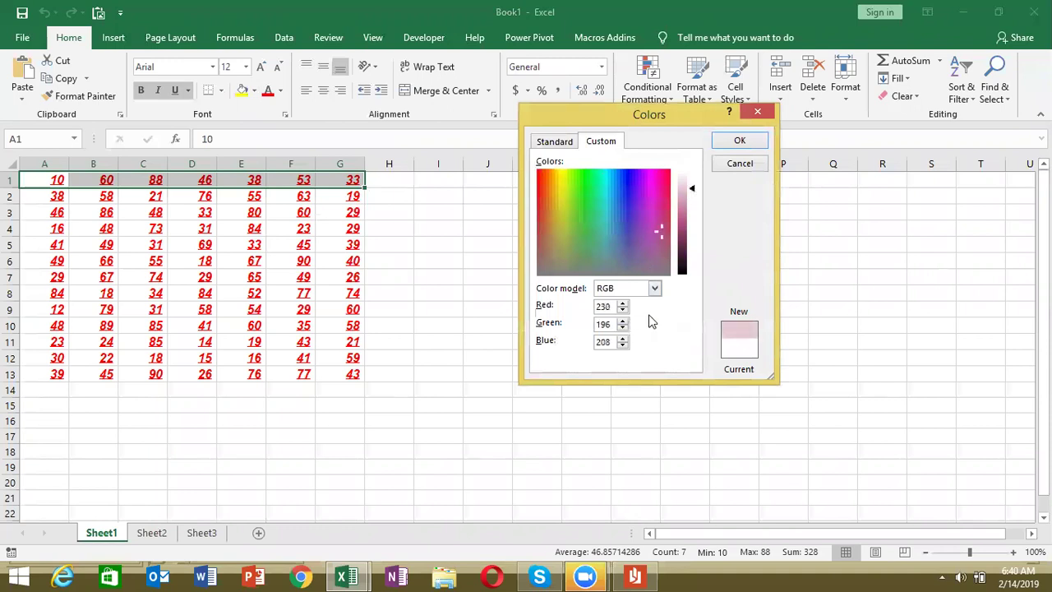
pyautogui.press('Return')
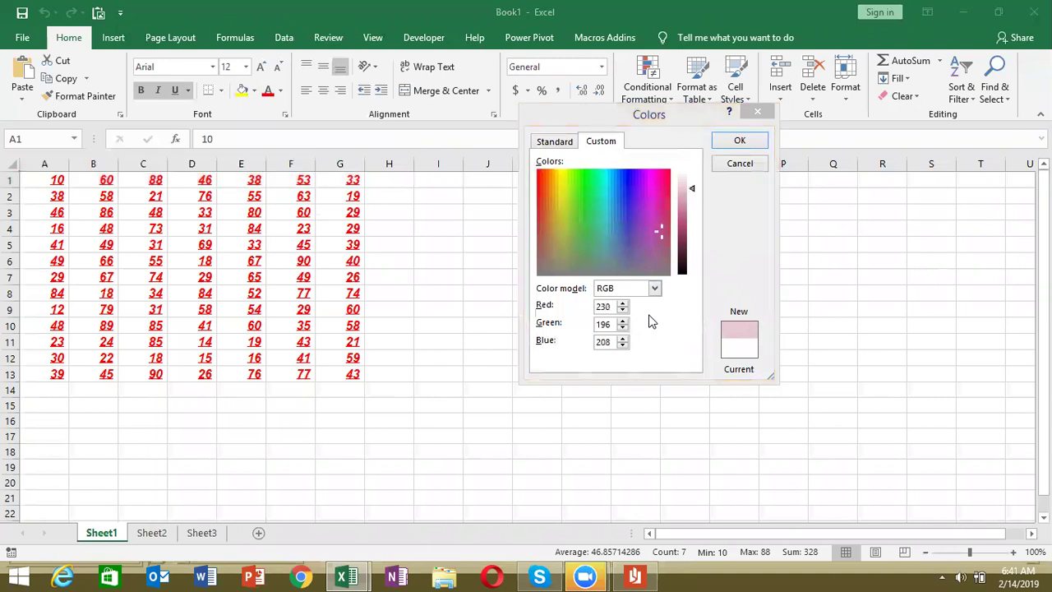
pyautogui.click(764, 115)
pyautogui.hotkey('alt', 'Tab')
pyautogui.hotkey('alt', 'Tab')
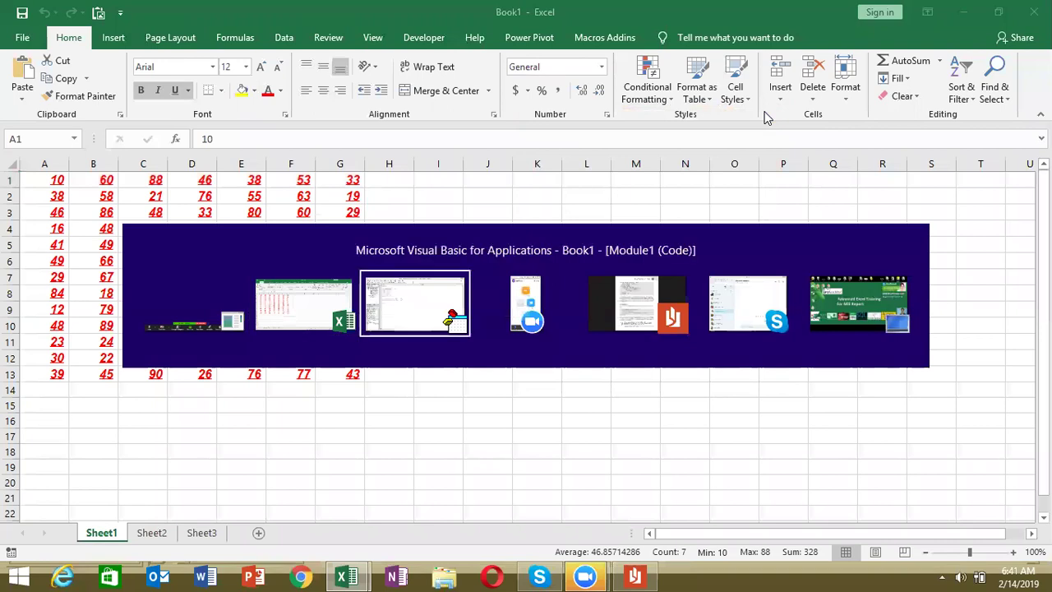
# Finish the fill as RGB(230,169,208) and start a new Range("A1:G1") statement below it.
pyautogui.write('230,169')
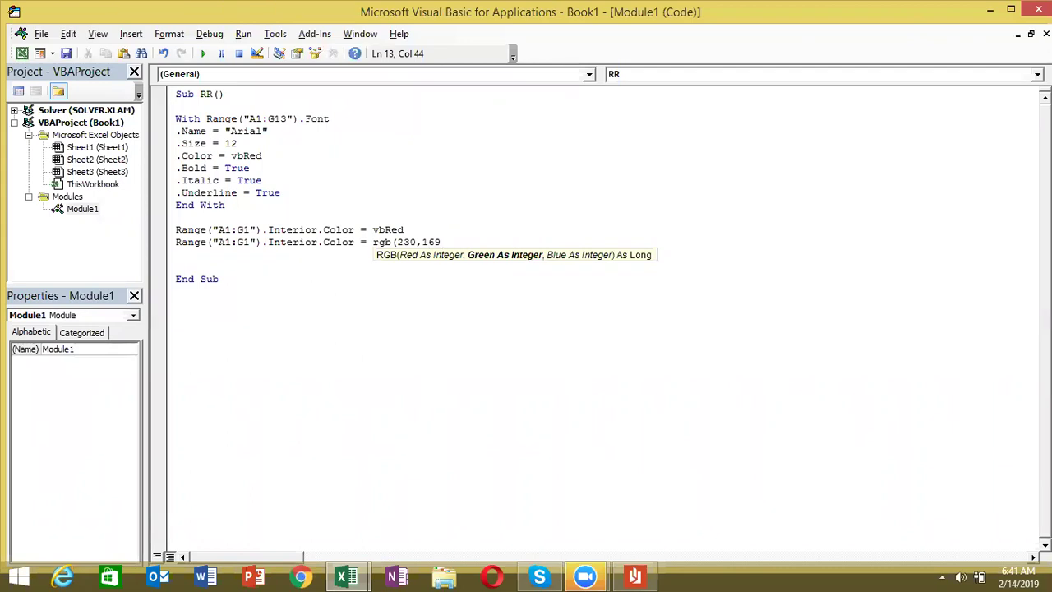
pyautogui.write(',208')
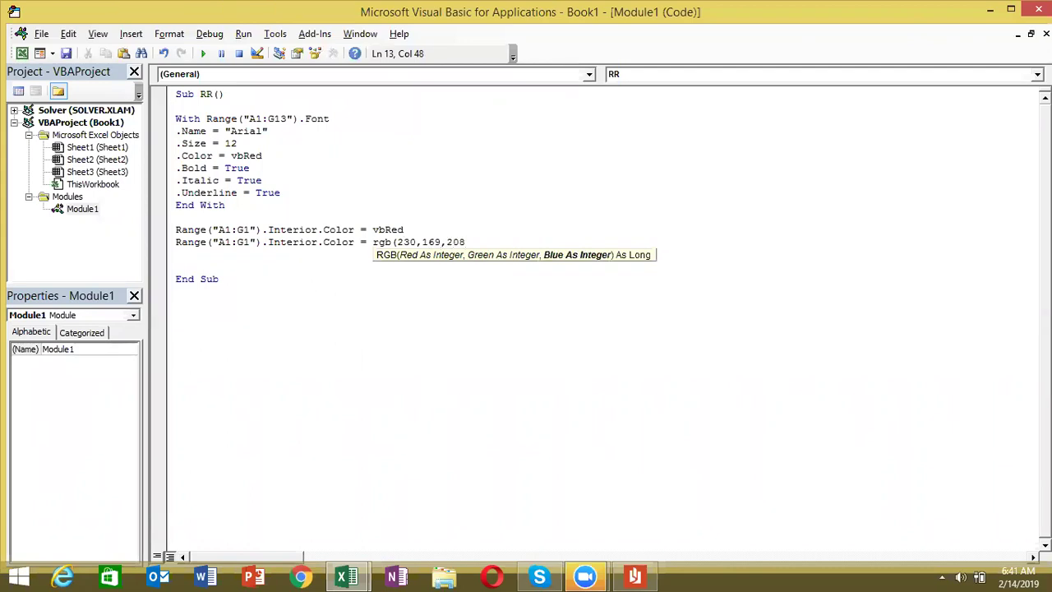
pyautogui.click(700, 268)
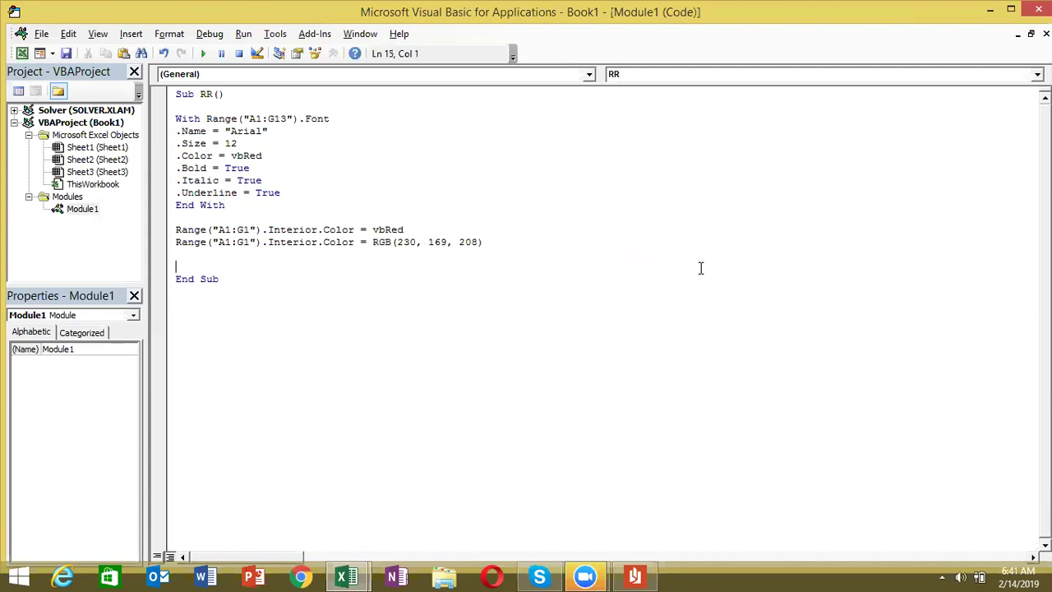
pyautogui.click(208, 253)
pyautogui.write('range')
pyautogui.write('(')
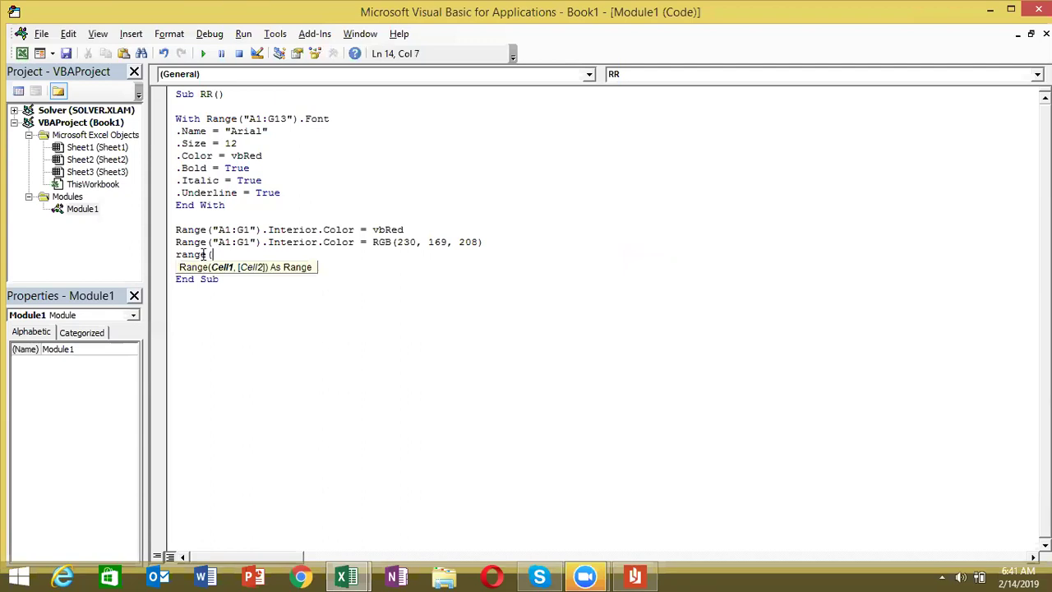
pyautogui.write('"A1')
pyautogui.write(':')
pyautogui.write('G1").')
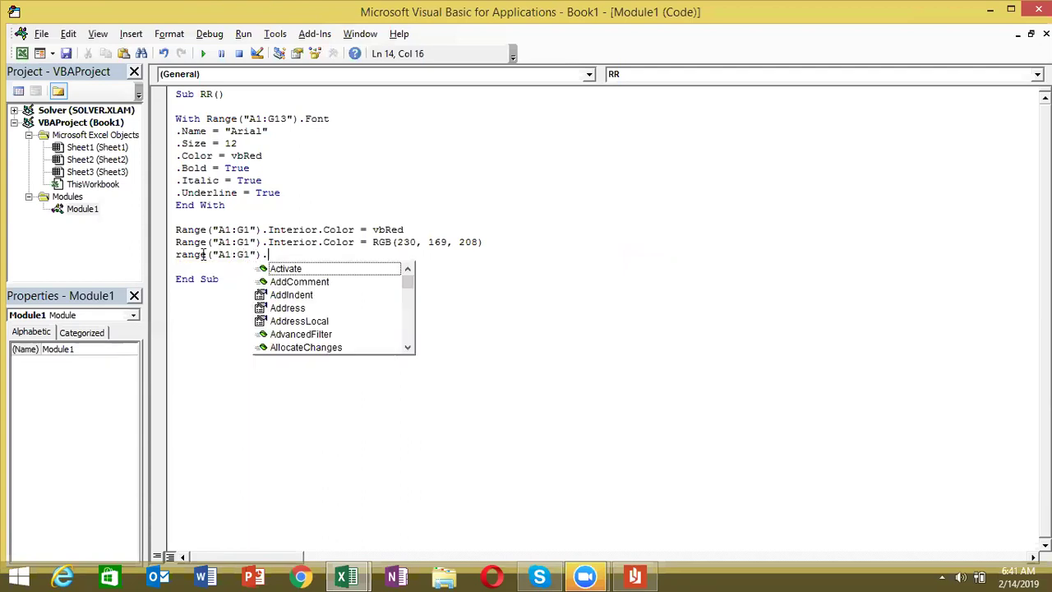
pyautogui.write('in')
# Complete the new line as Range("A1:G1").Interior.ColorIndex = 5.
pyautogui.click(282, 281)
pyautogui.press('Down')
pyautogui.press('Down')
pyautogui.press('Tab')
pyautogui.write('.')
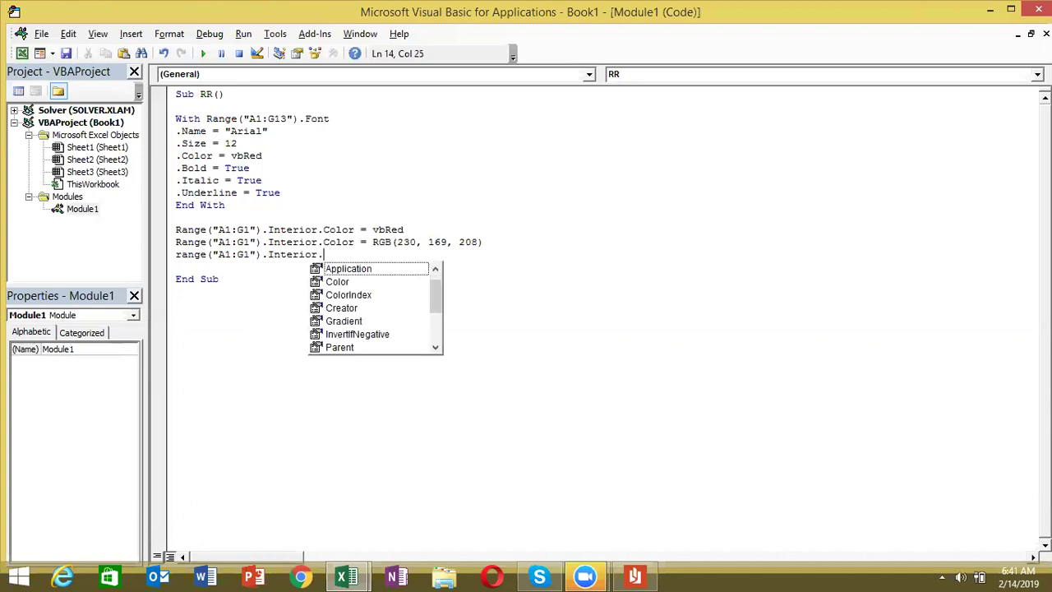
pyautogui.write('col')
pyautogui.press('Down')
pyautogui.press('Tab')
pyautogui.write('=')
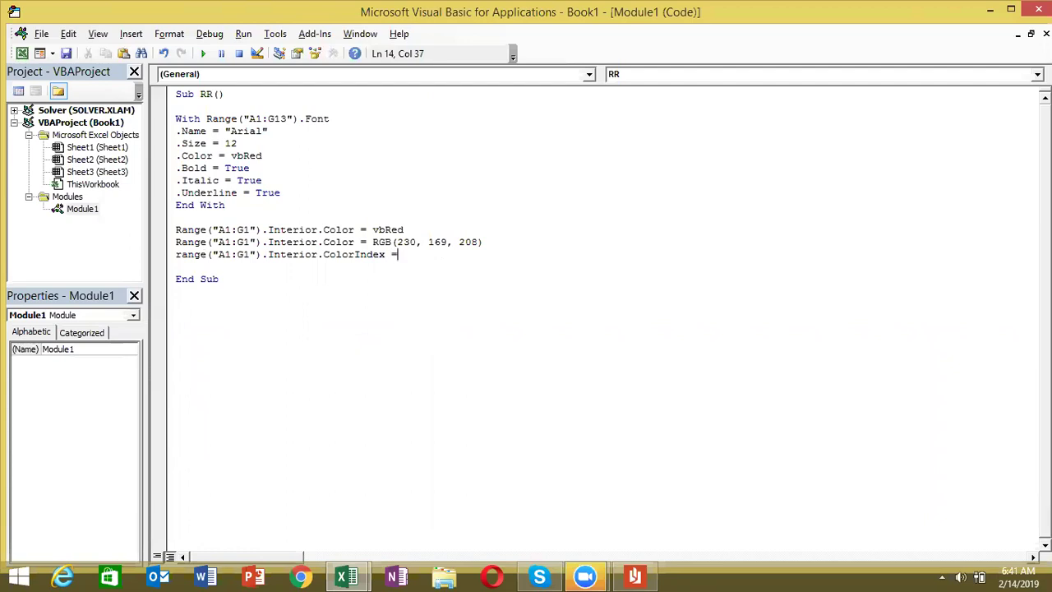
pyautogui.write('5')
pyautogui.press('Return')
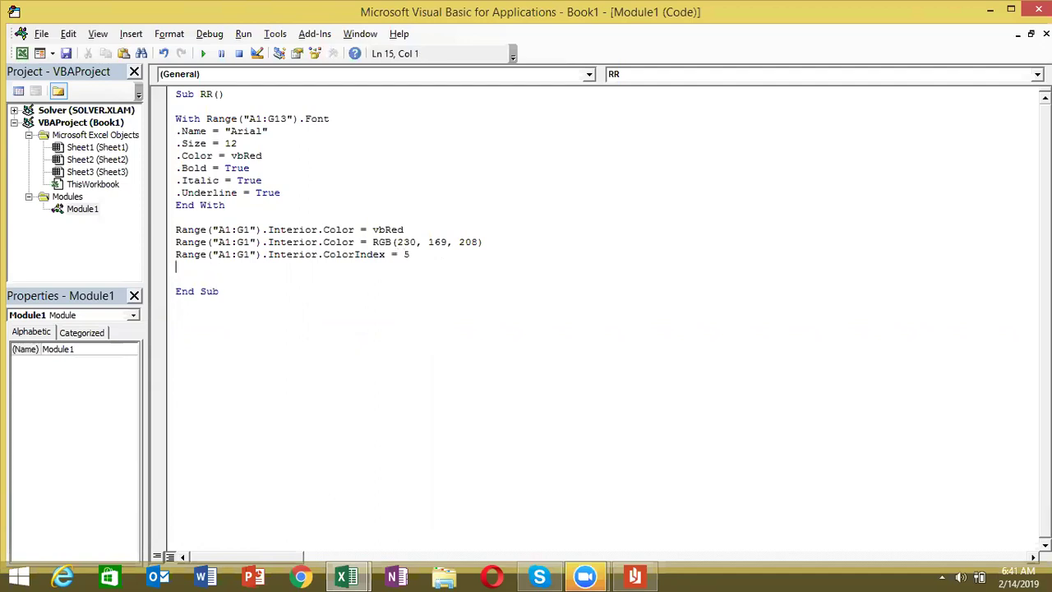
# Open the VBA help docs and filter the contents by title for 'colorindex'.
pyautogui.click(353, 56)
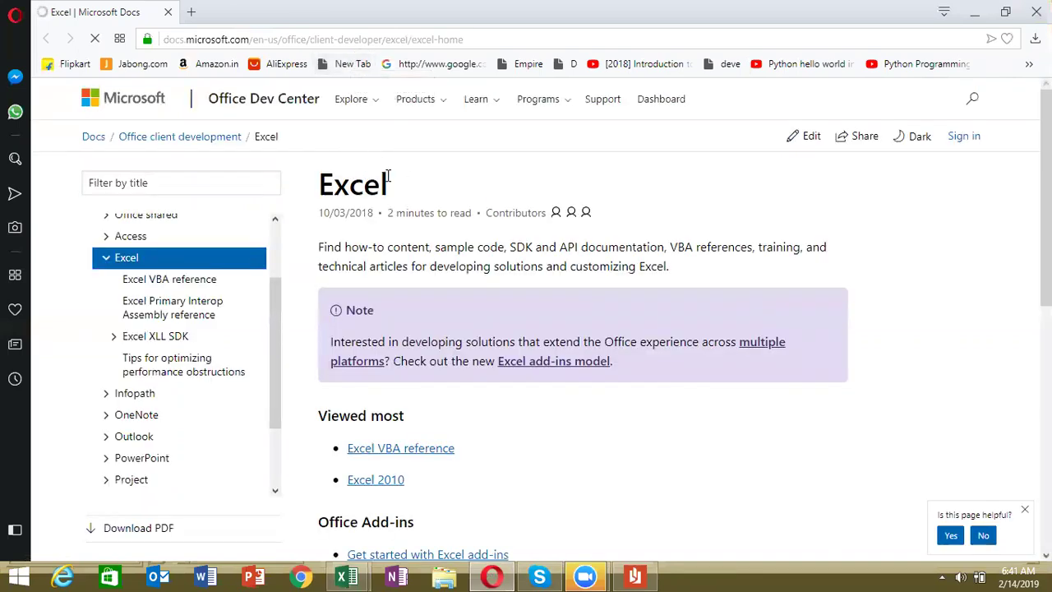
pyautogui.click(233, 180)
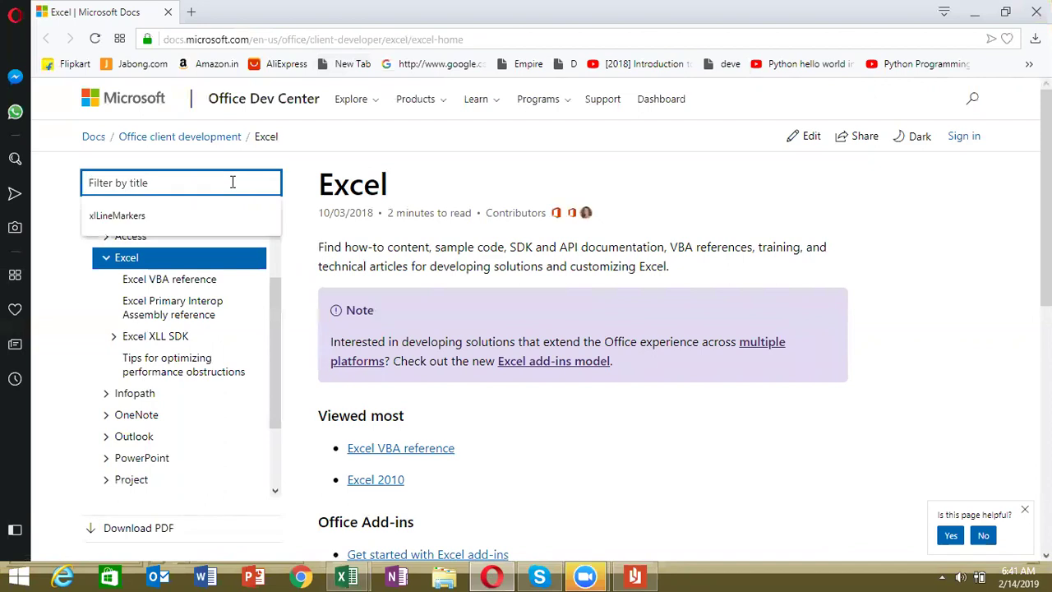
pyautogui.write('col')
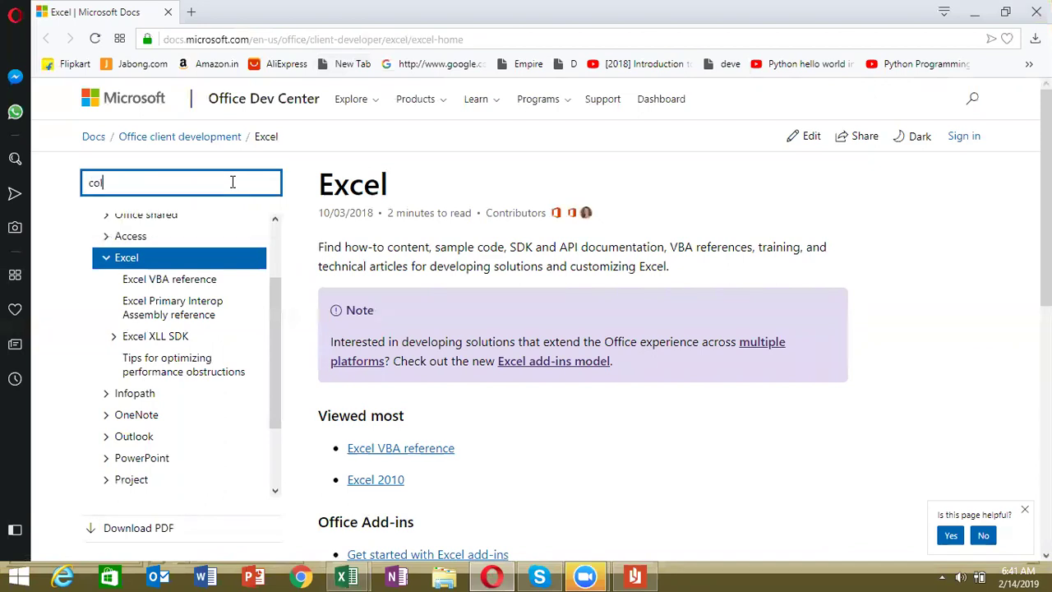
pyautogui.write('r')
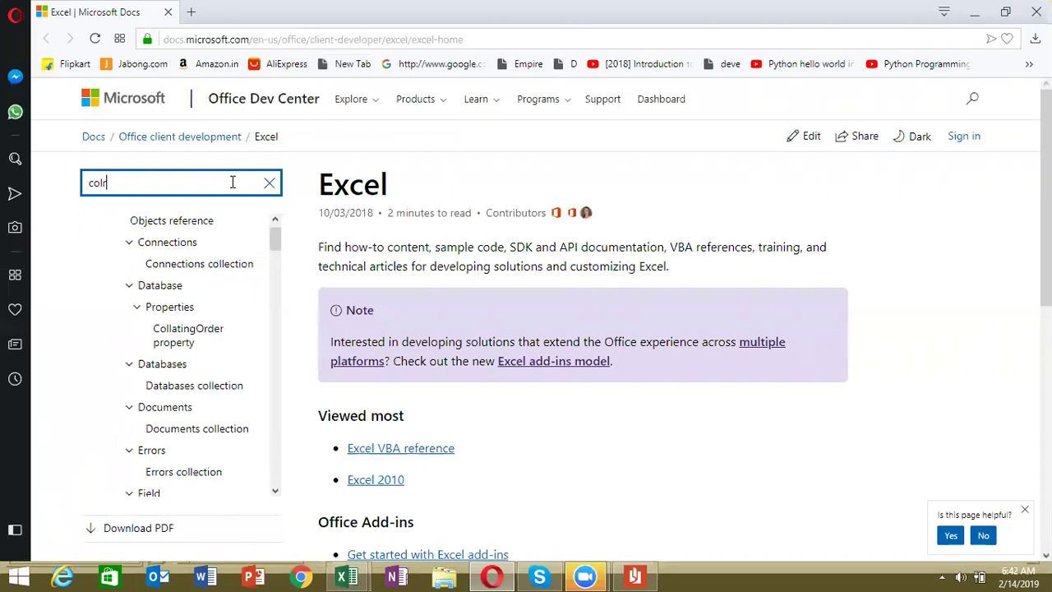
pyautogui.press('BackSpace')
pyautogui.write('orindex')
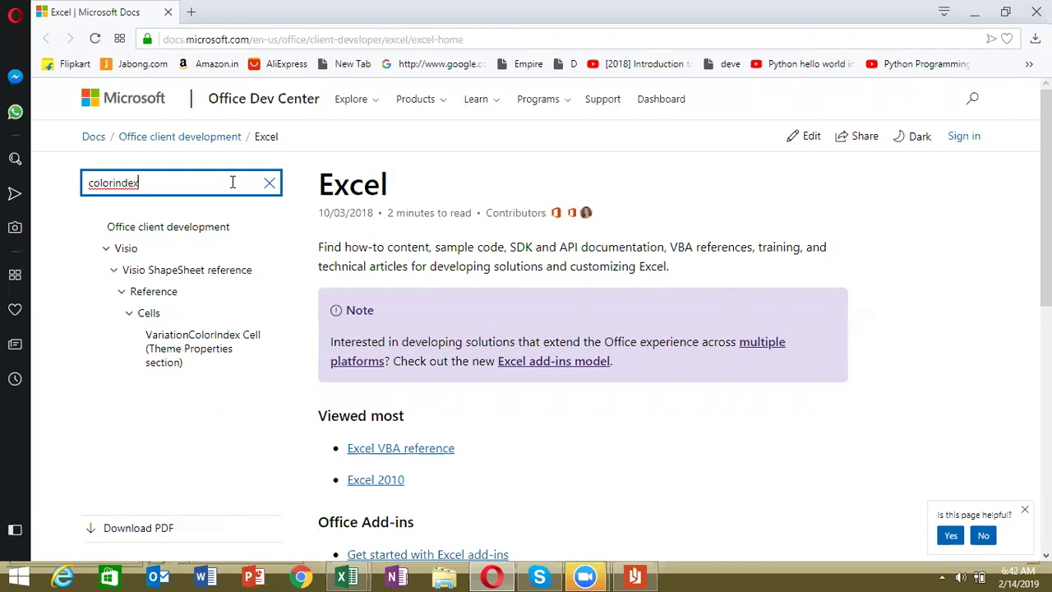
# Open the Excel VBA reference and run a site-wide search for Colorindex.
pyautogui.click(411, 457)
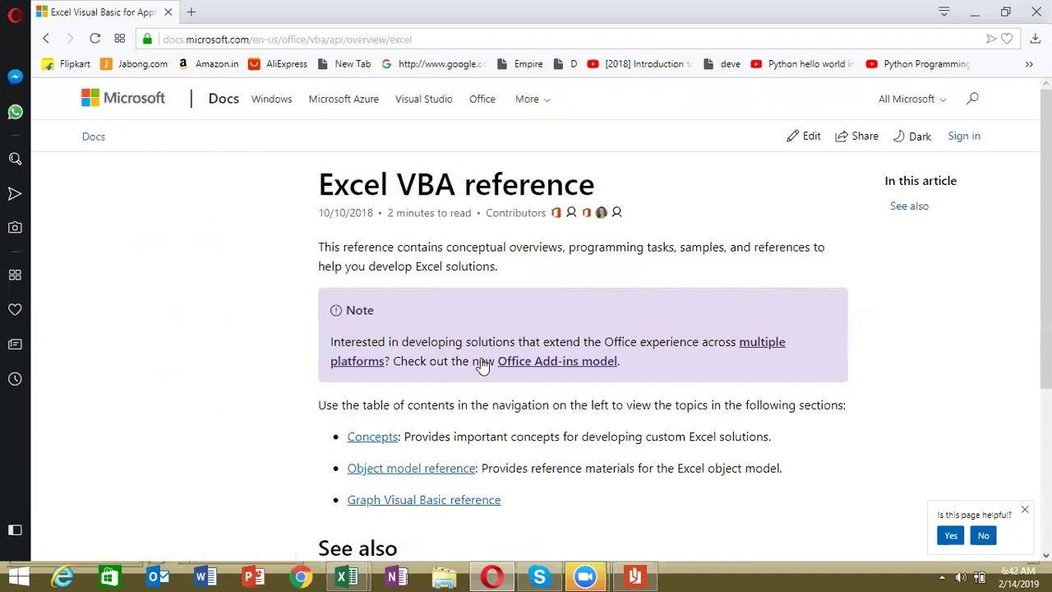
pyautogui.click(972, 101)
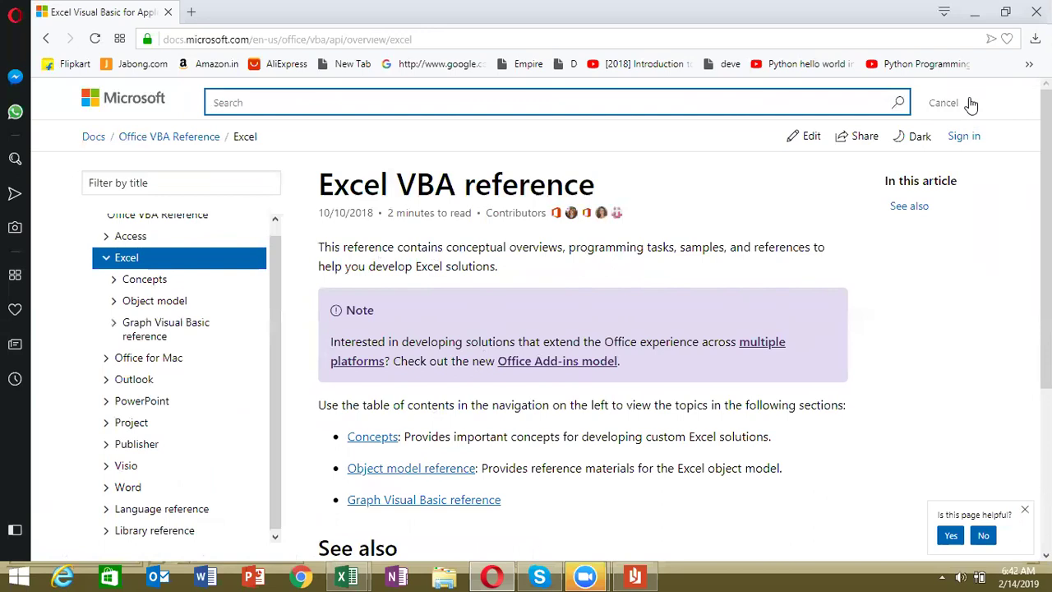
pyautogui.write('Color')
pyautogui.write('ng')
pyautogui.write('e')
pyautogui.write('x')
pyautogui.press('Return')
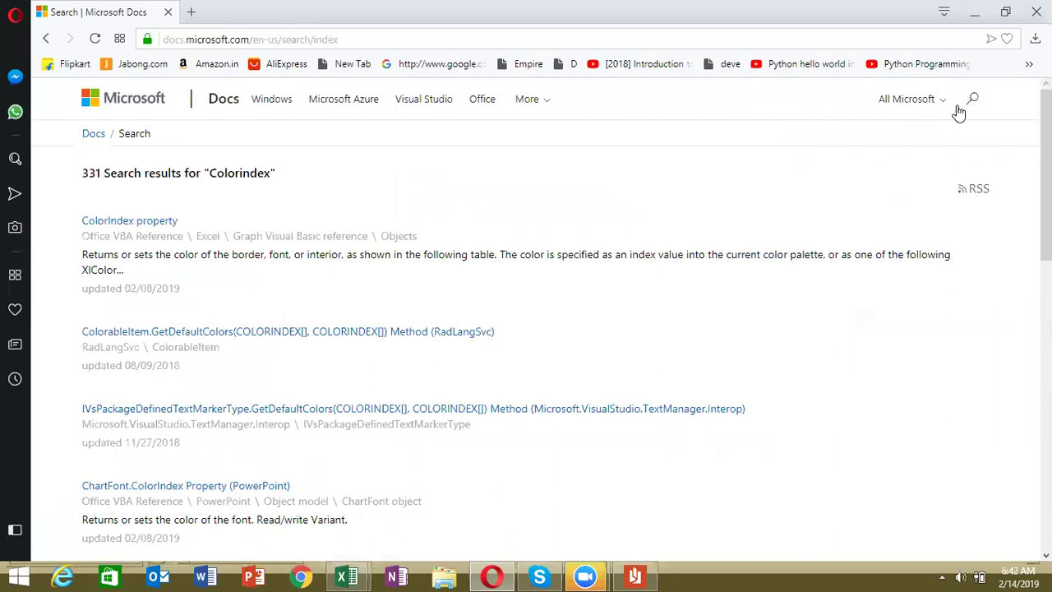
# Open the Excel ColorIndex property article and scroll down to its 56-colour palette table.
pyautogui.click(161, 222)
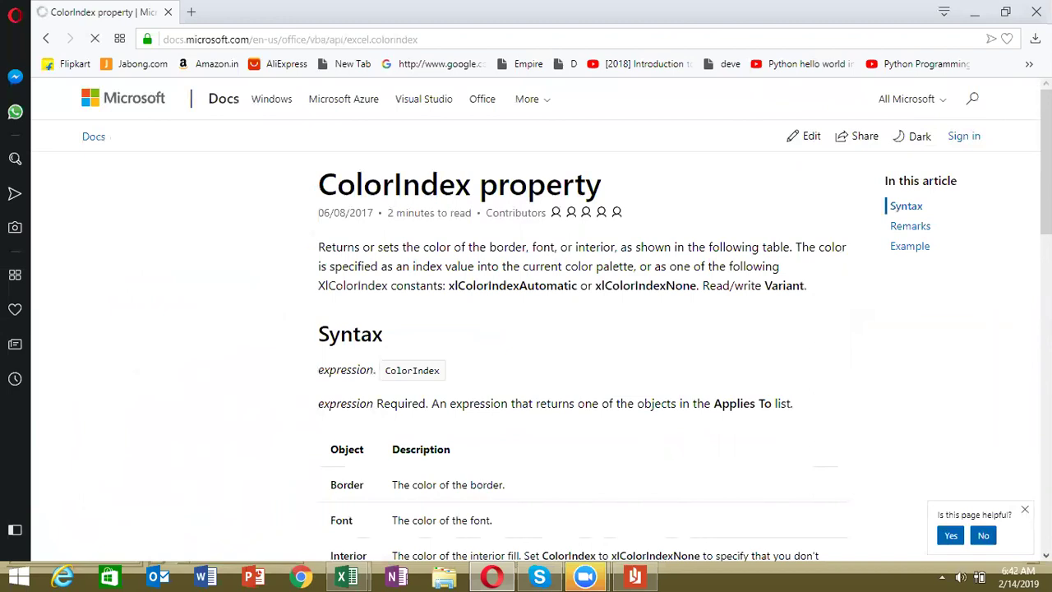
pyautogui.scroll(-1, 682, 321)
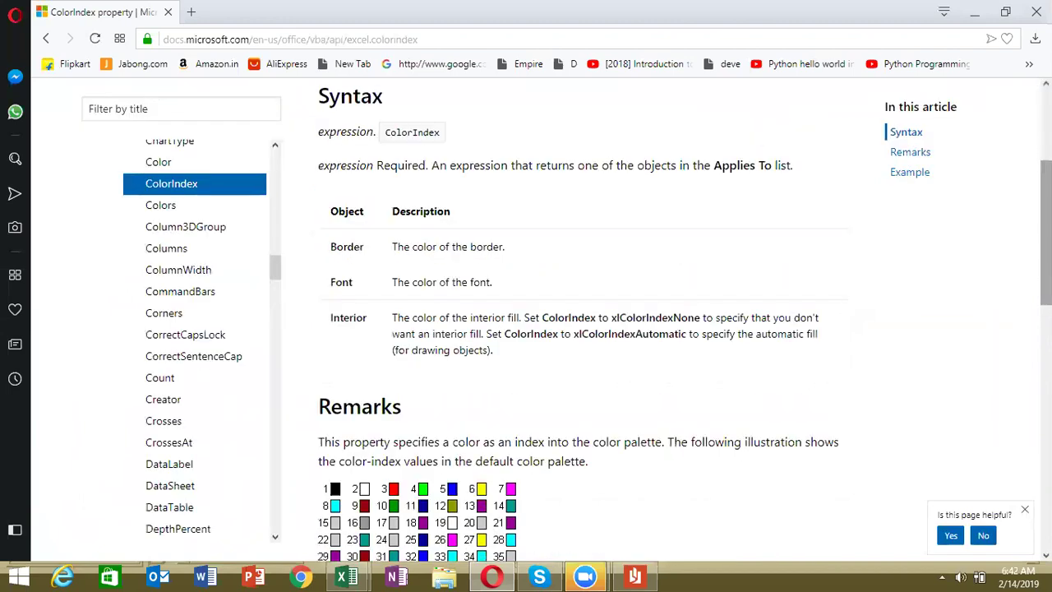
pyautogui.scroll(-2, 682, 320)
pyautogui.scroll(-1, 682, 320)
pyautogui.scroll(-1, 682, 320)
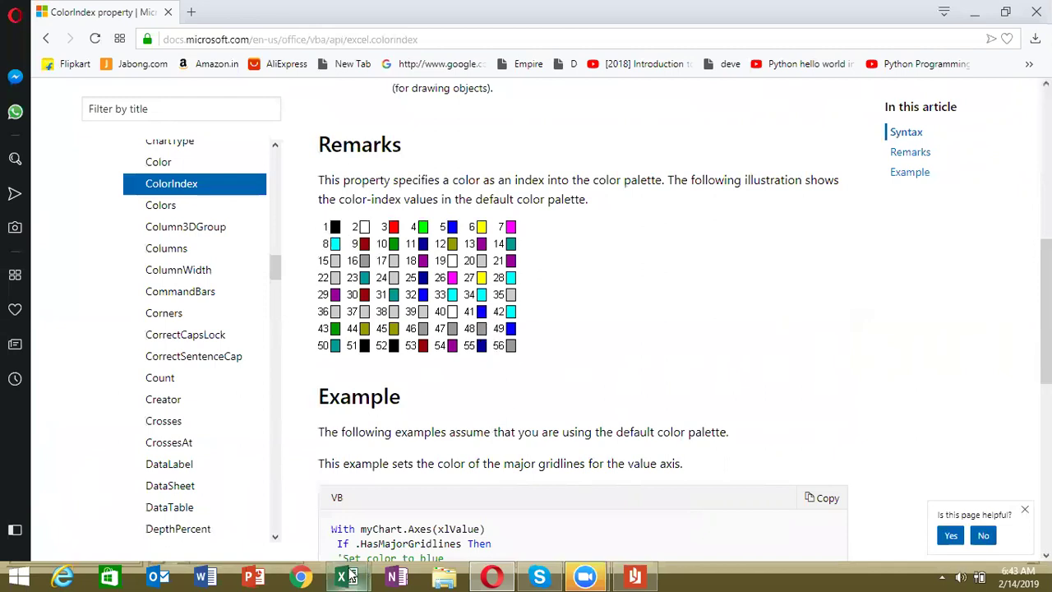
# Run the RR macro and confirm in Excel that header row A1:G1 is now filled blue.
pyautogui.moveTo(355, 576)
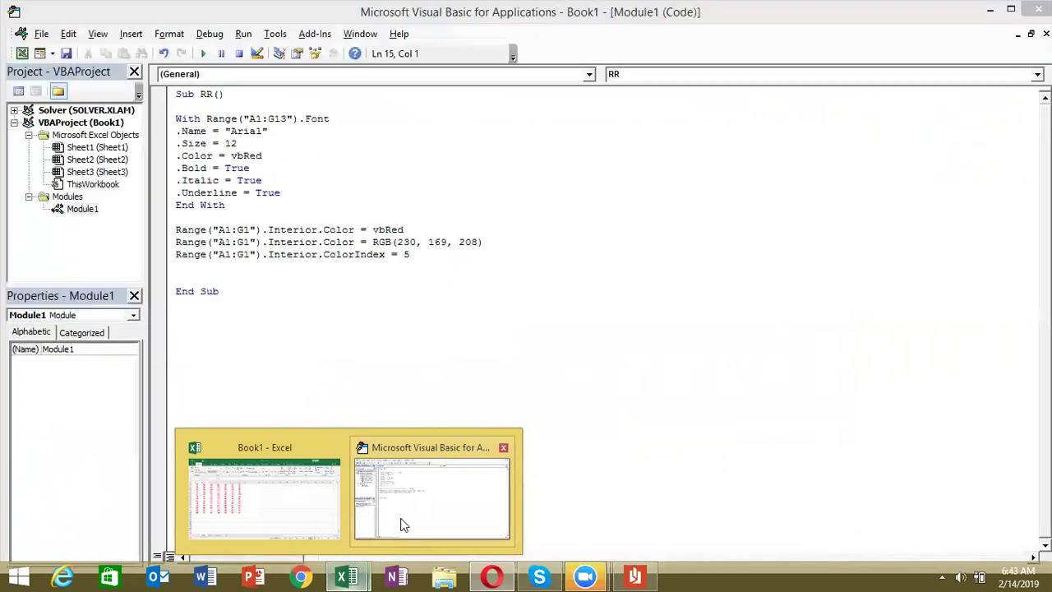
pyautogui.click(403, 525)
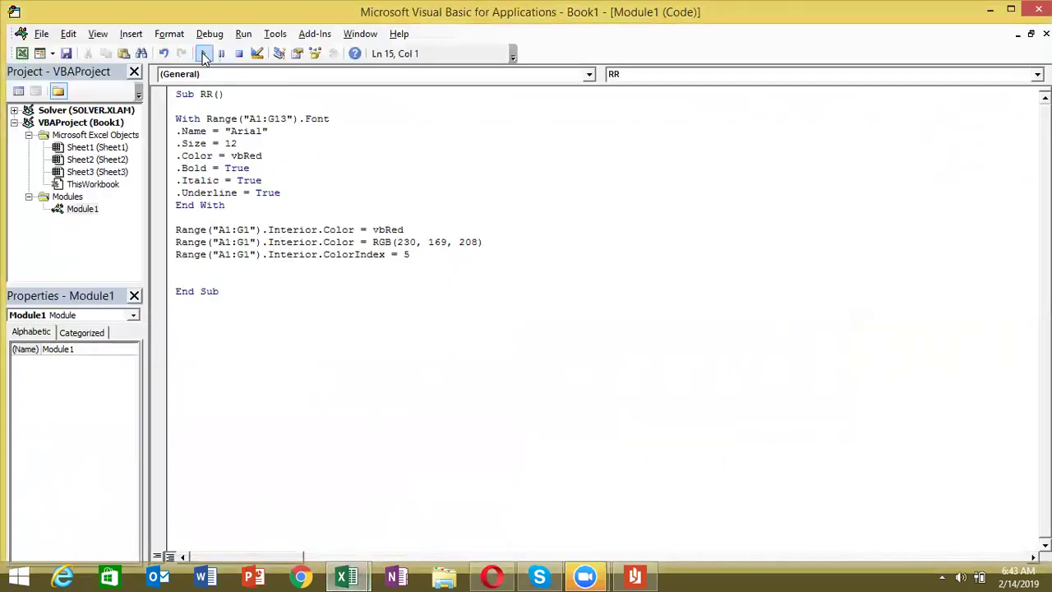
pyautogui.hotkey('alt', 'Tab')
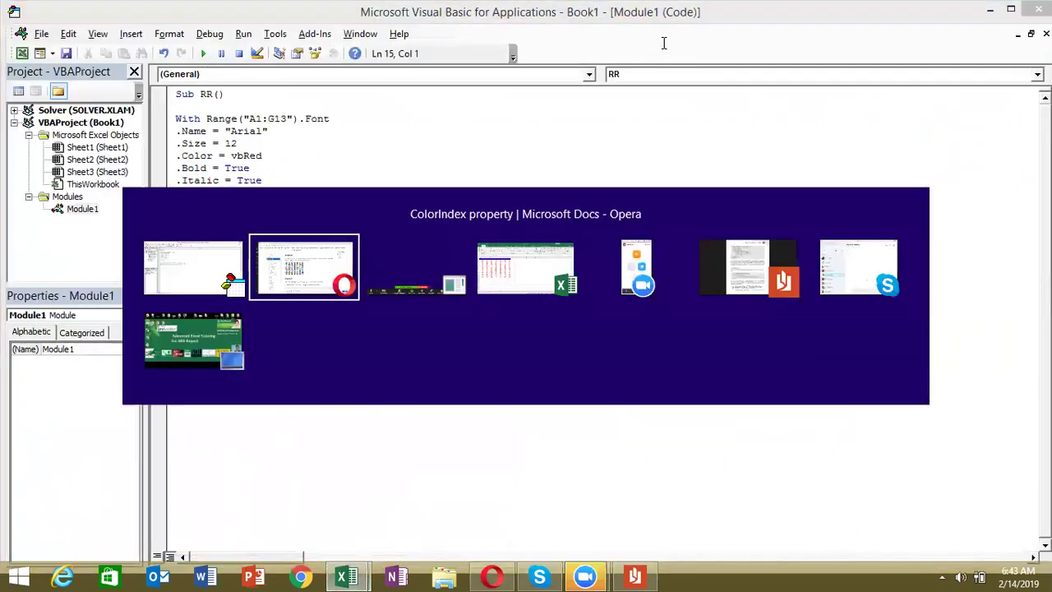
pyautogui.hotkey('alt', 'Tab')
pyautogui.hotkey('alt', 'Tab')
pyautogui.hotkey('alt', 'Tab')
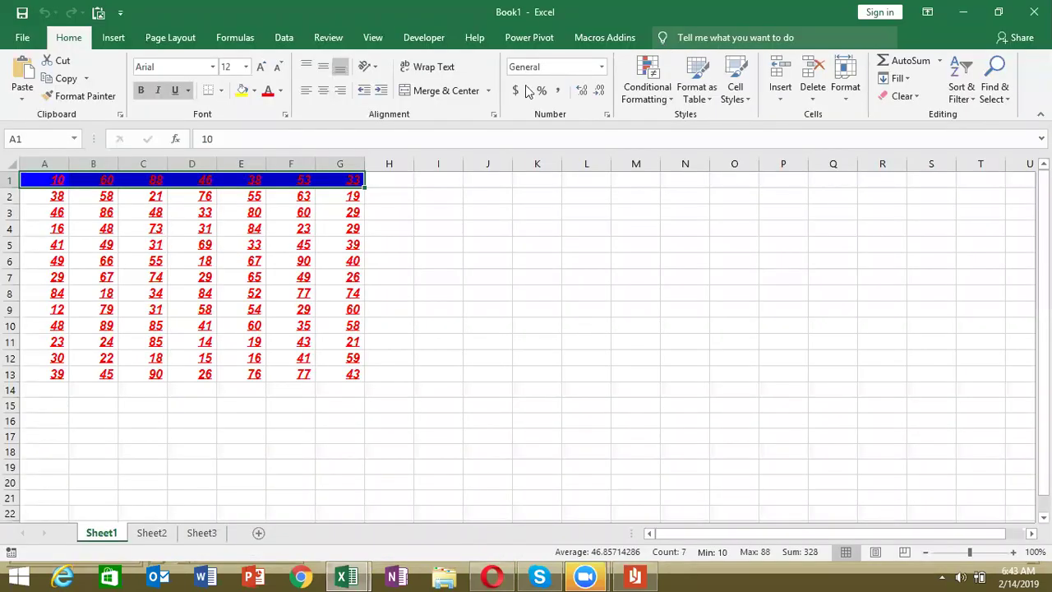
pyautogui.hotkey('alt', 'Tab')
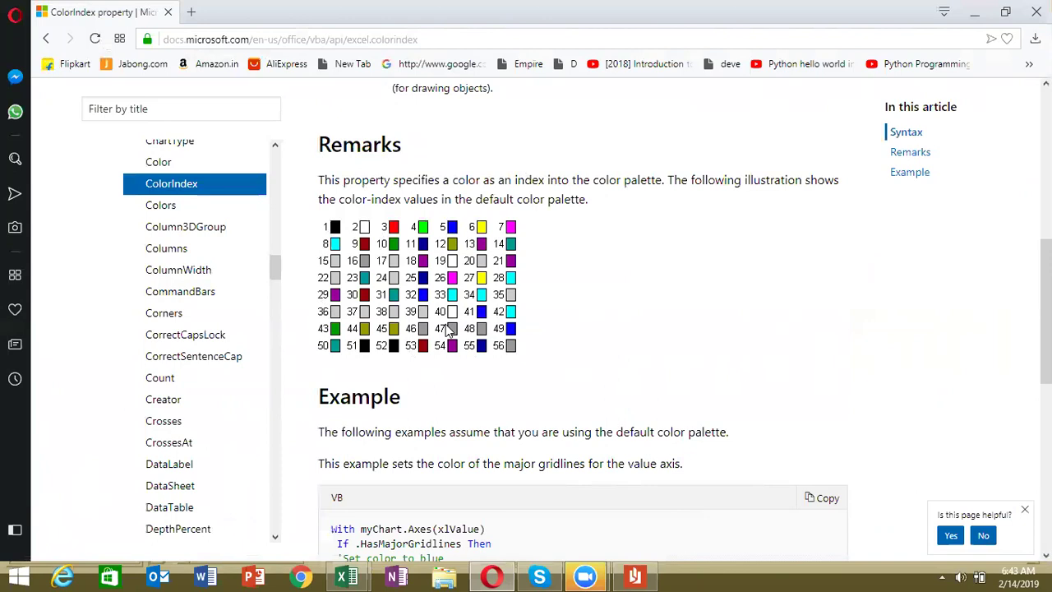
pyautogui.hotkey('alt', 'Tab')
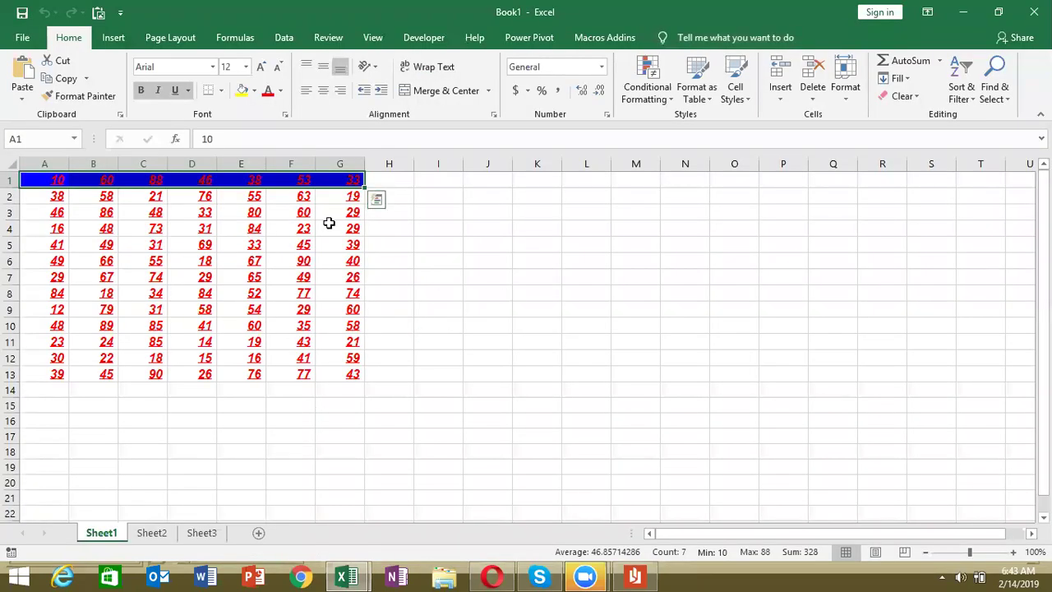
pyautogui.click(329, 223)
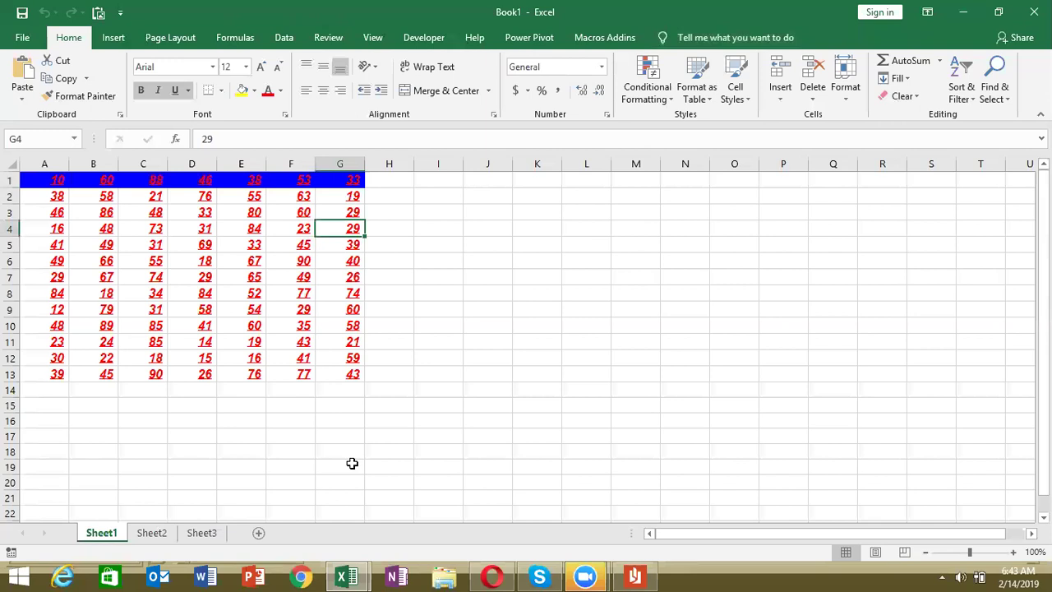
pyautogui.click(506, 393)
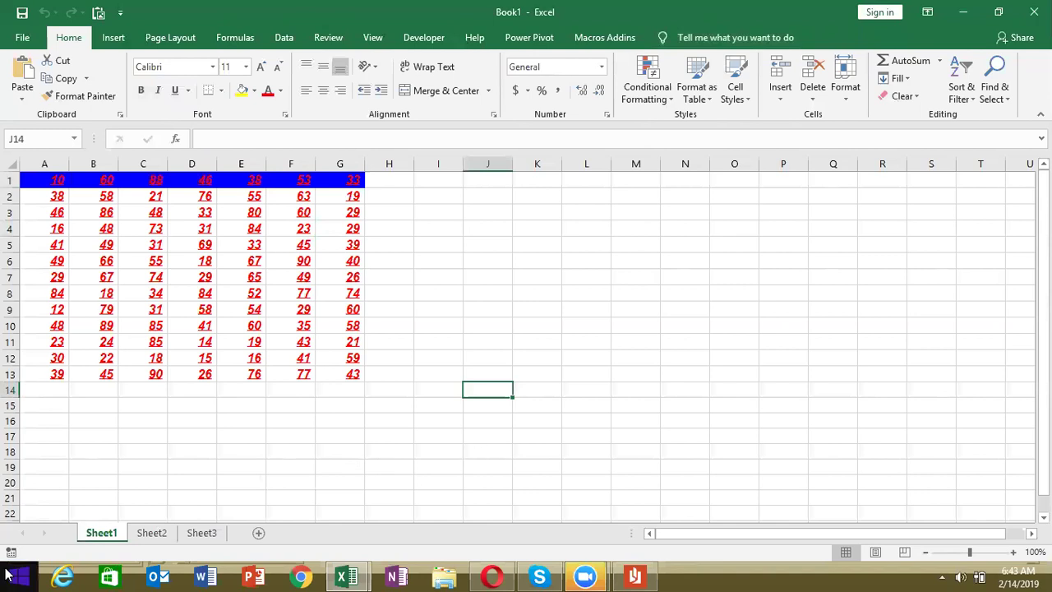
# Record a new macro Macro1 while filling cell J14 with a blue-grey theme colour.
pyautogui.click(11, 551)
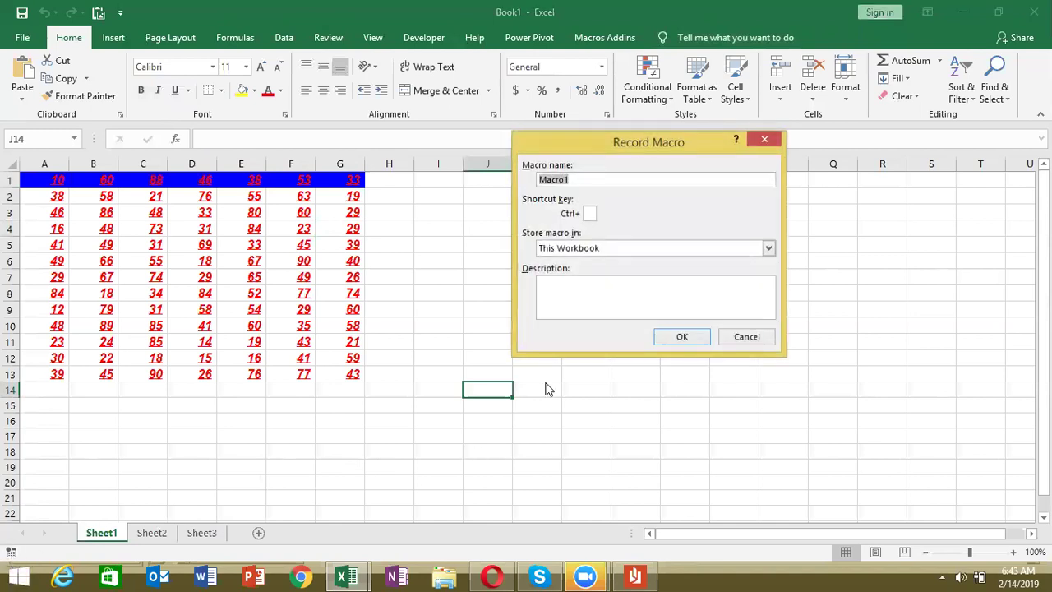
pyautogui.click(669, 344)
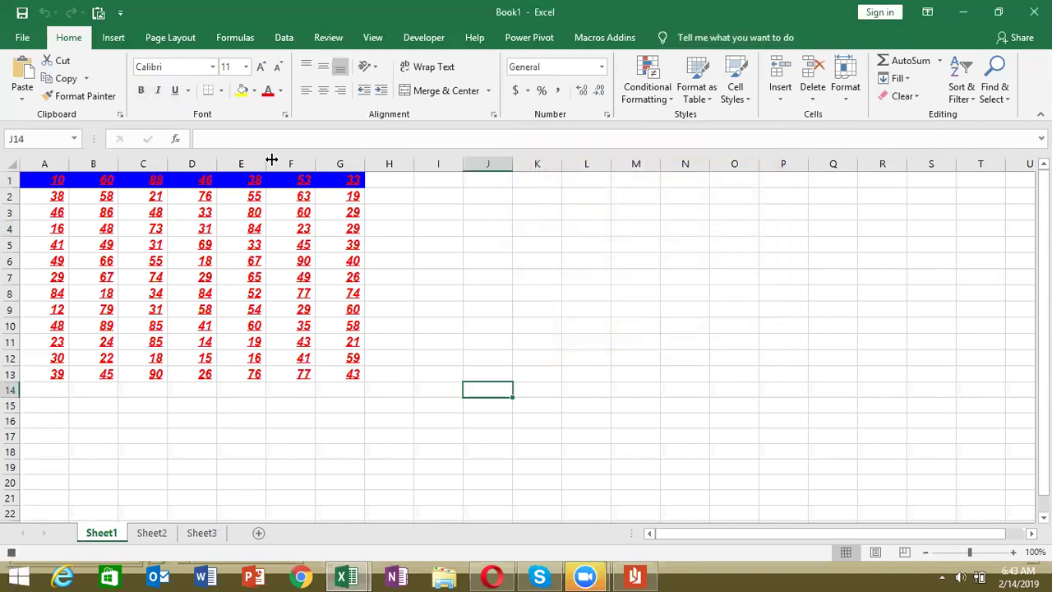
pyautogui.click(254, 90)
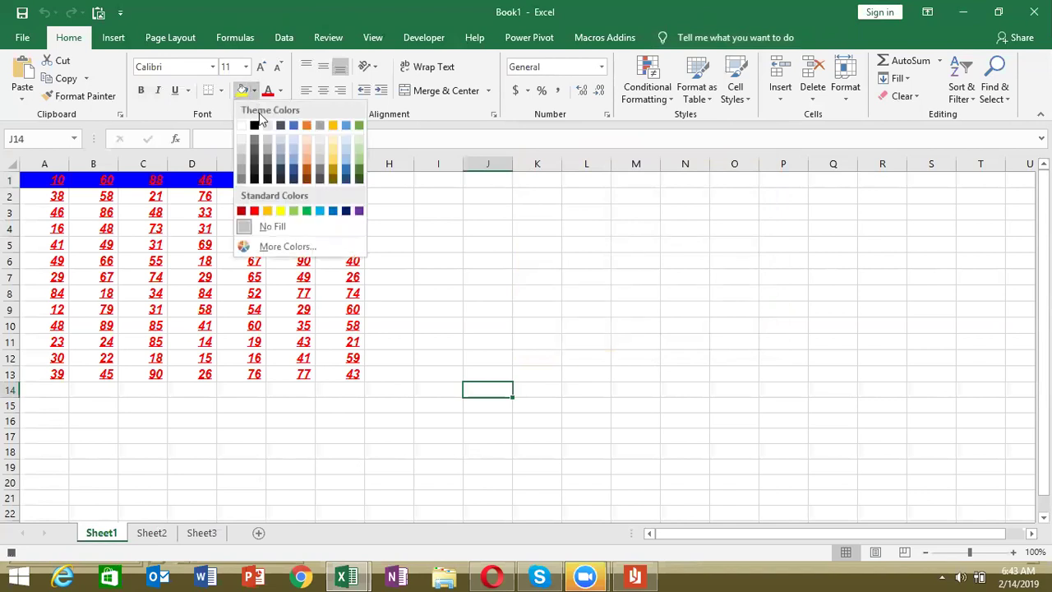
pyautogui.click(282, 159)
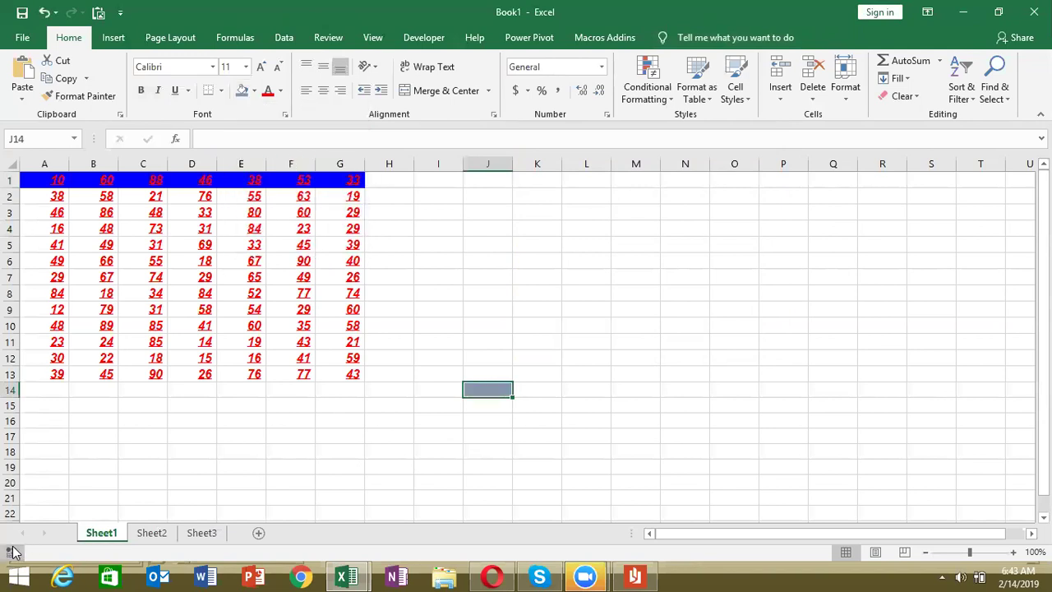
# Close the ColorIndex documentation page and switch to the VBA editor.
pyautogui.hotkey('alt', 'Tab')
pyautogui.hotkey('alt', 'Tab')
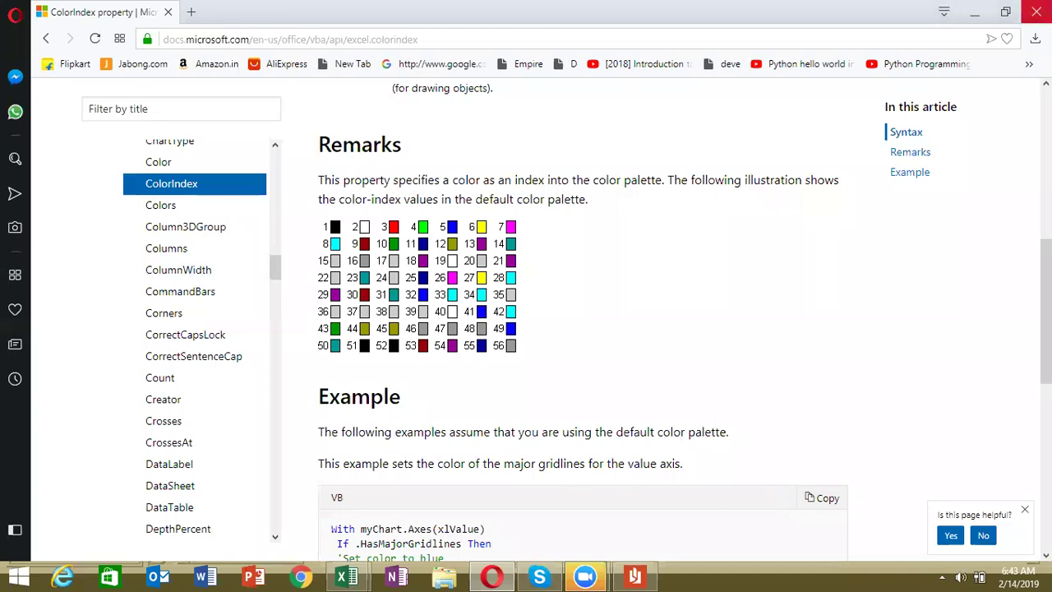
pyautogui.click(1033, 11)
pyautogui.hotkey('alt', 'Tab')
pyautogui.hotkey('alt', 'Tab')
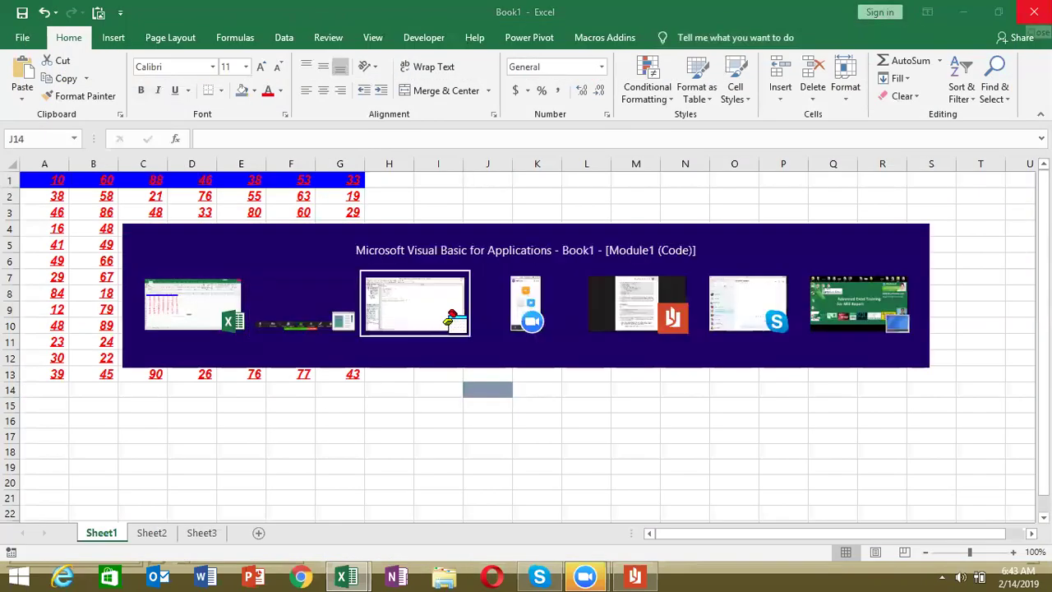
# Open Module2 and examine the recorded Macro1's TintAndShade lines.
pyautogui.doubleClick(82, 221)
pyautogui.click(385, 230)
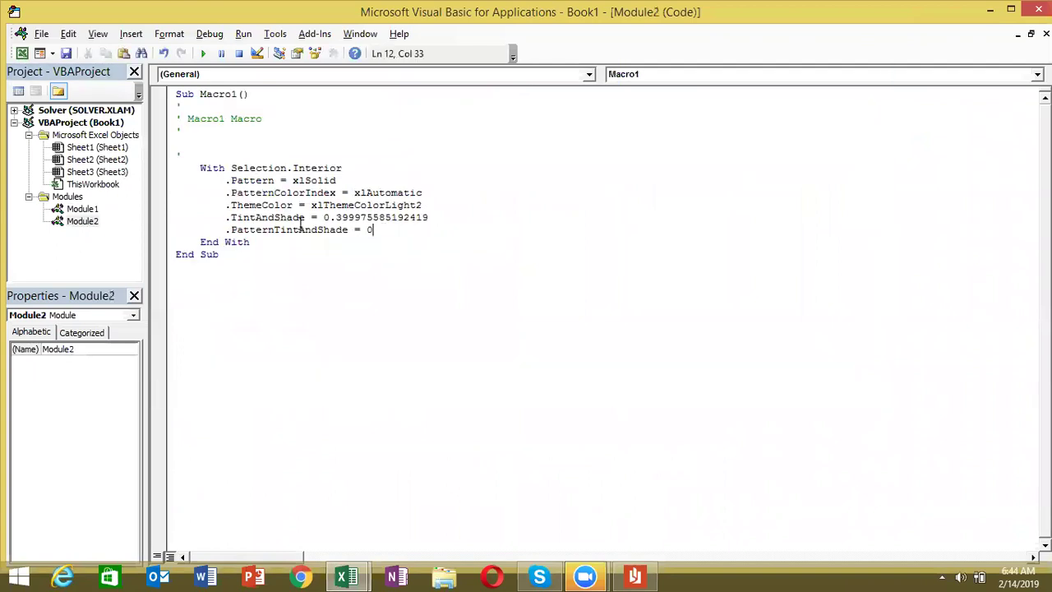
pyautogui.moveTo(225, 217)
pyautogui.mouseDown()
pyautogui.moveTo(401, 218)
pyautogui.moveTo(236, 218)
pyautogui.mouseUp()
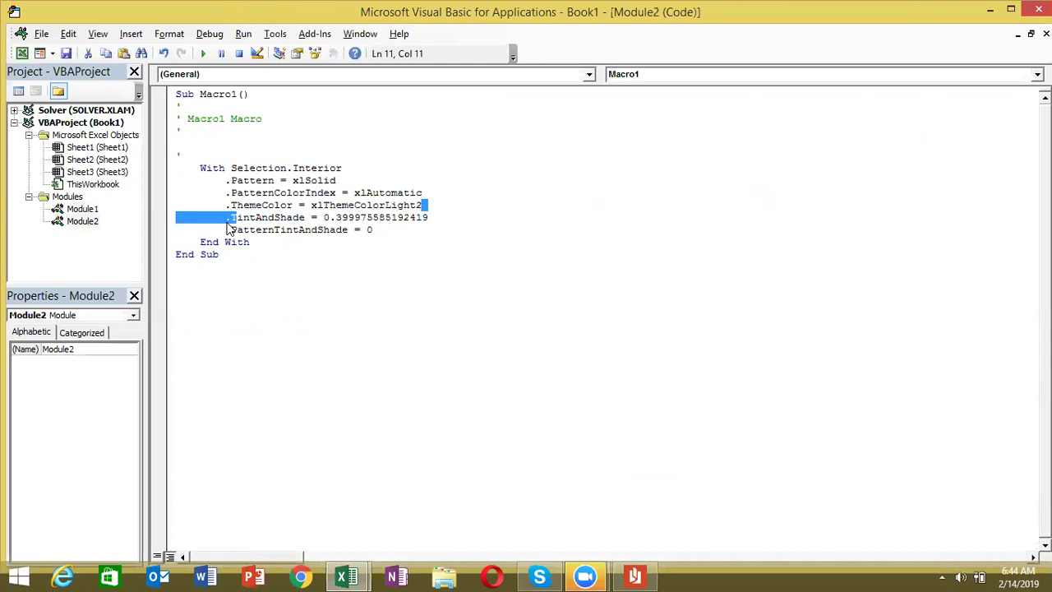
pyautogui.click(252, 240)
pyautogui.moveTo(221, 218); pyautogui.dragTo(428, 218)
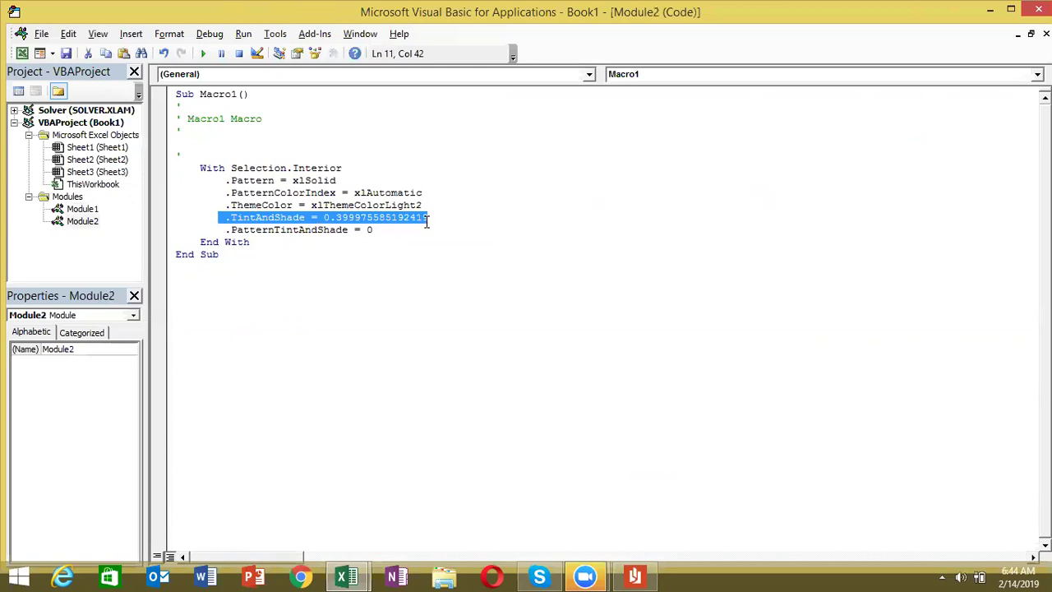
pyautogui.click(244, 217)
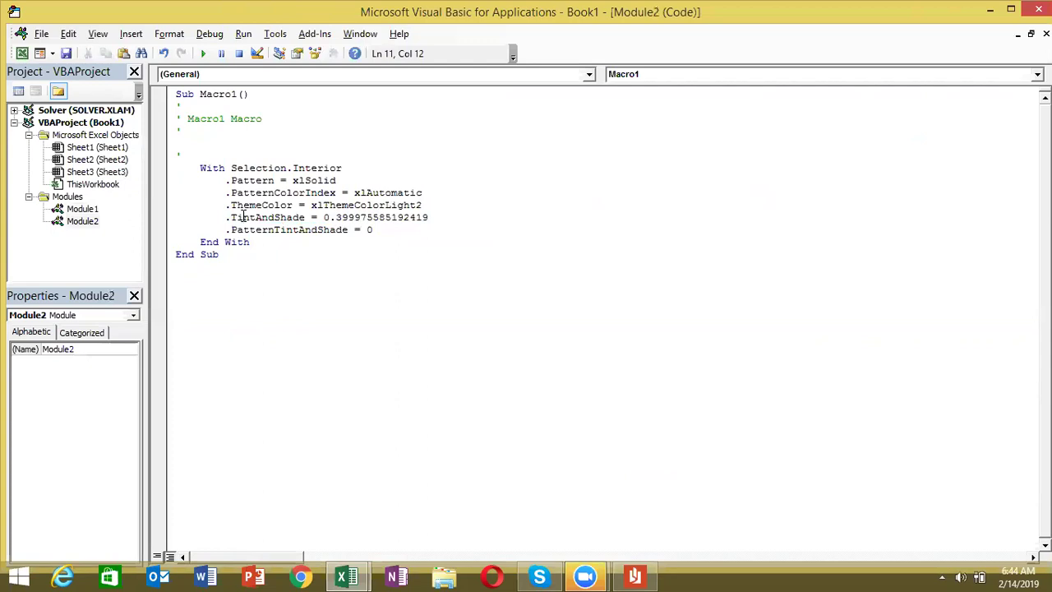
# Review RR's Interior.Color, RGB fill and Interior.ColorIndex lines in Module1.
pyautogui.doubleClick(86, 210)
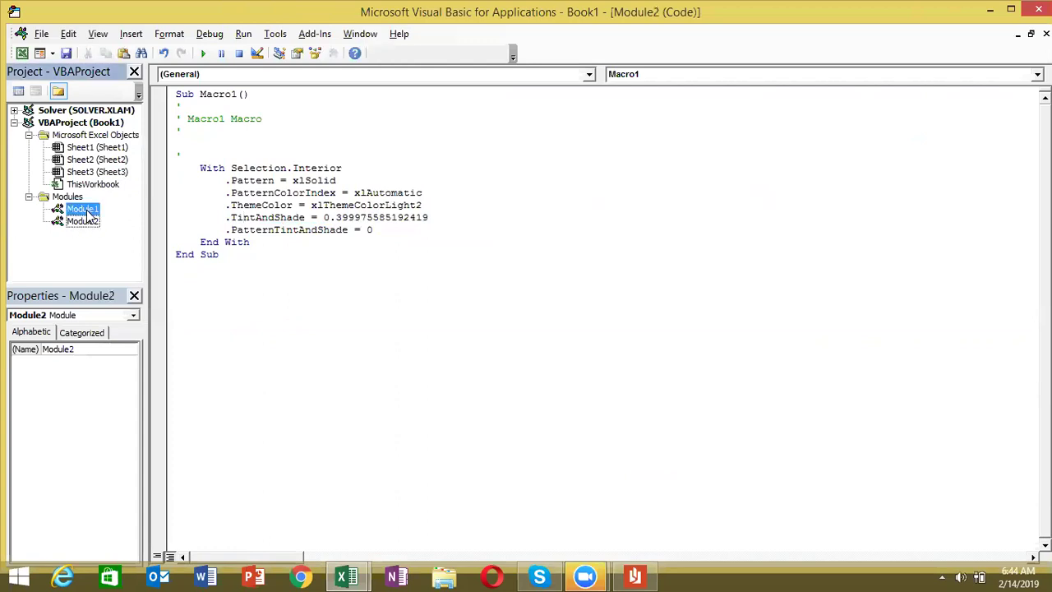
pyautogui.click(298, 231)
pyautogui.click(300, 241)
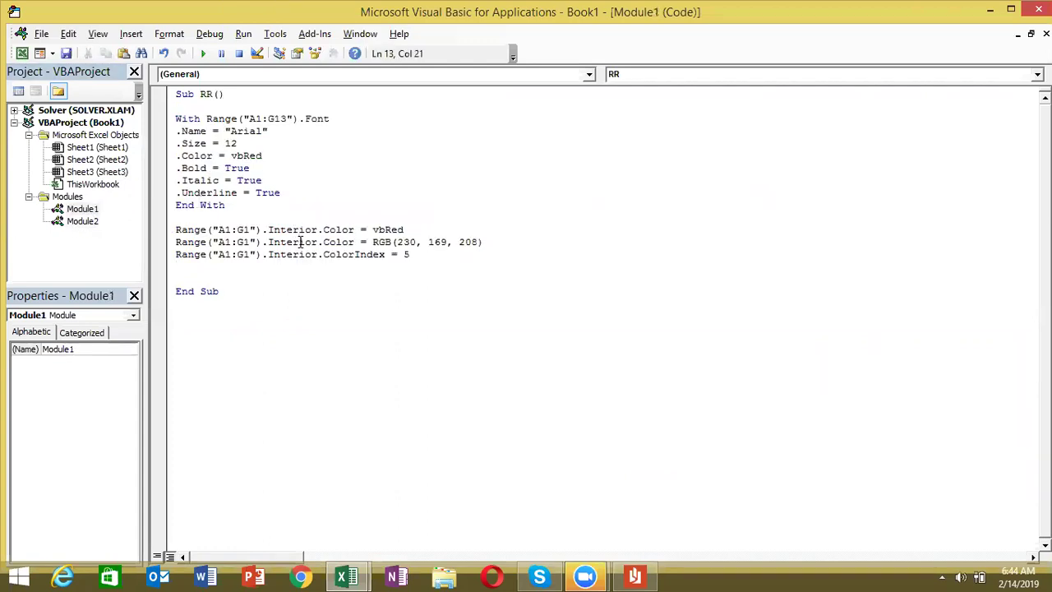
pyautogui.doubleClick(297, 254)
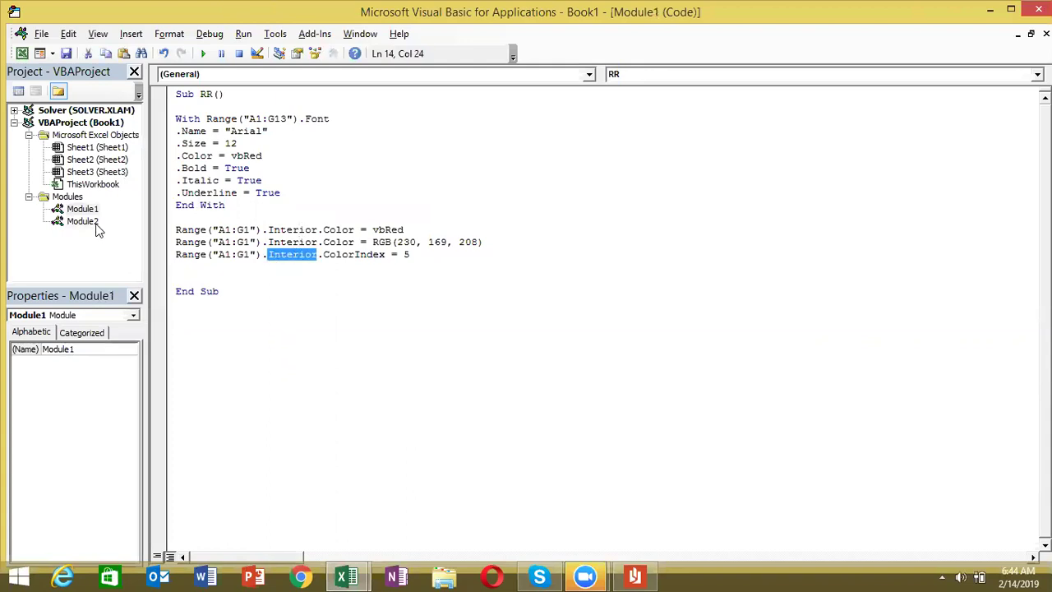
# Compare Macro1's Pattern = xlSolid line, then go to empty cell J2 in Excel.
pyautogui.doubleClick(94, 222)
pyautogui.click(282, 282)
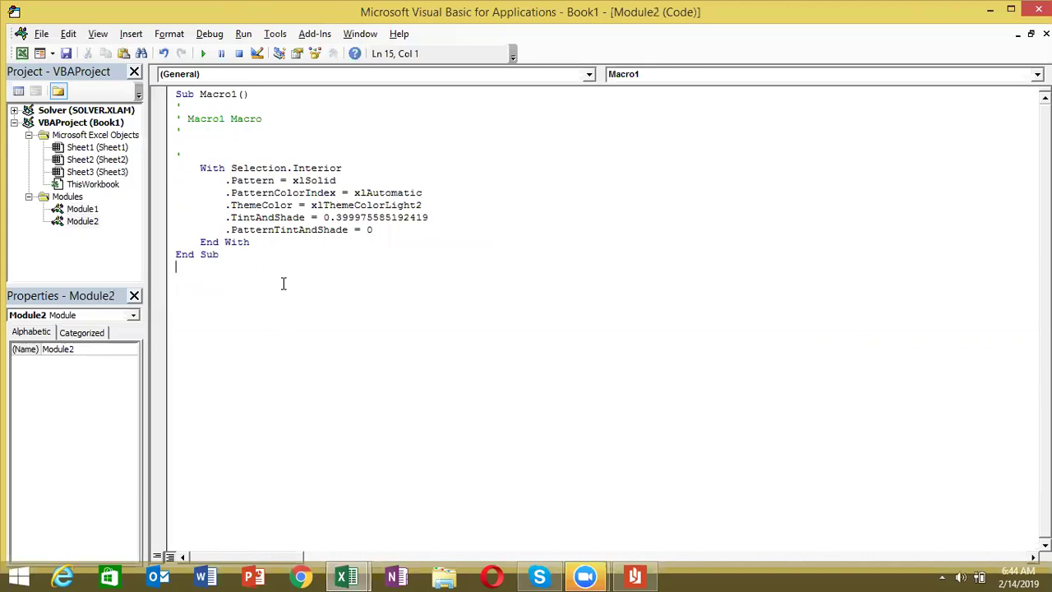
pyautogui.doubleClick(257, 181)
pyautogui.doubleClick(310, 181)
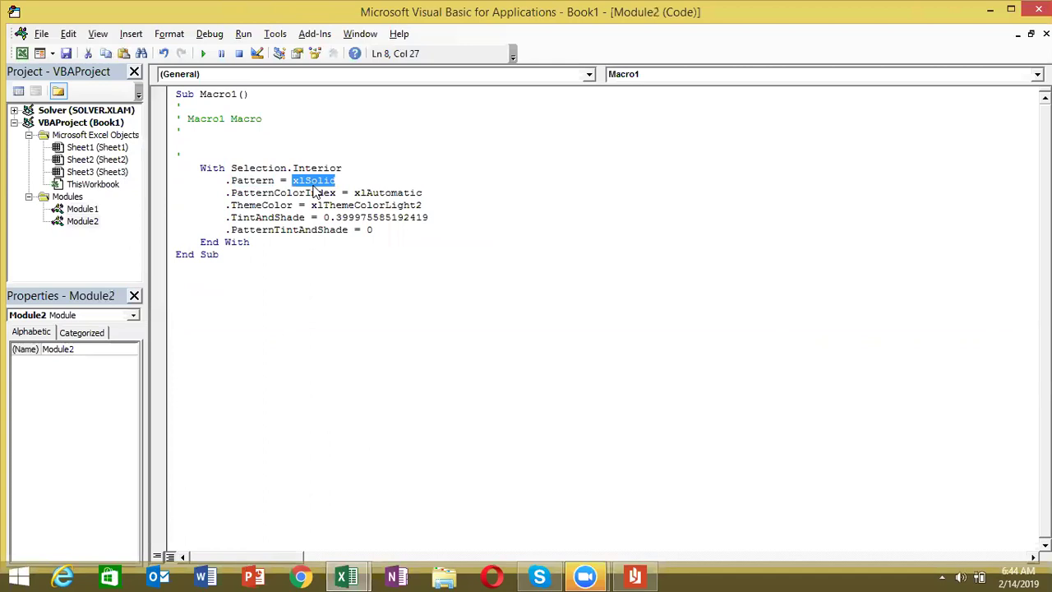
pyautogui.hotkey('alt', 'F11')
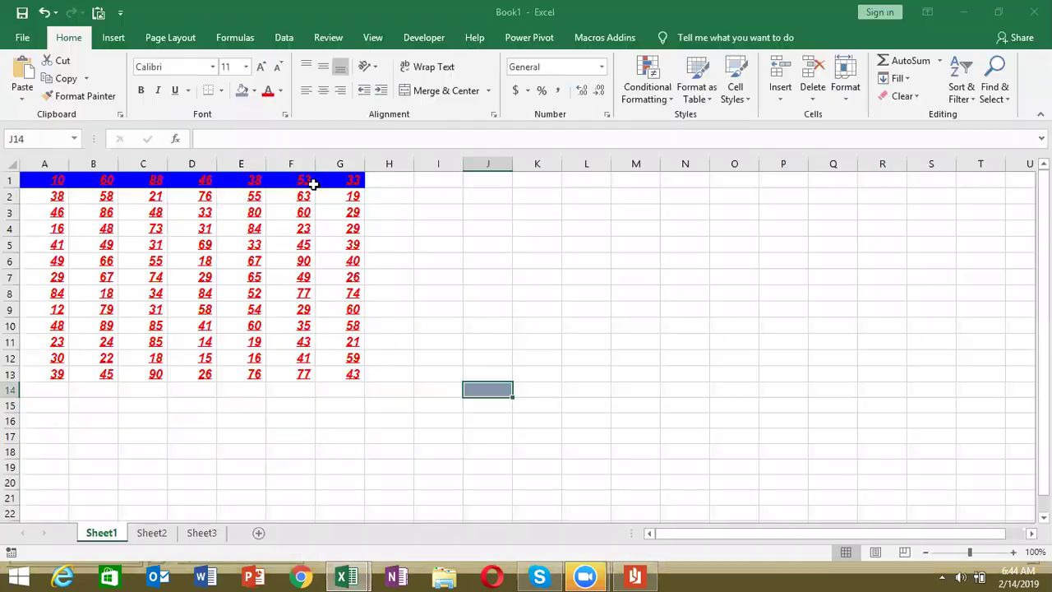
pyautogui.click(482, 193)
# Browse J2's Format Cells fill Pattern Color and Pattern Style options without applying any.
pyautogui.rightClick(481, 193)
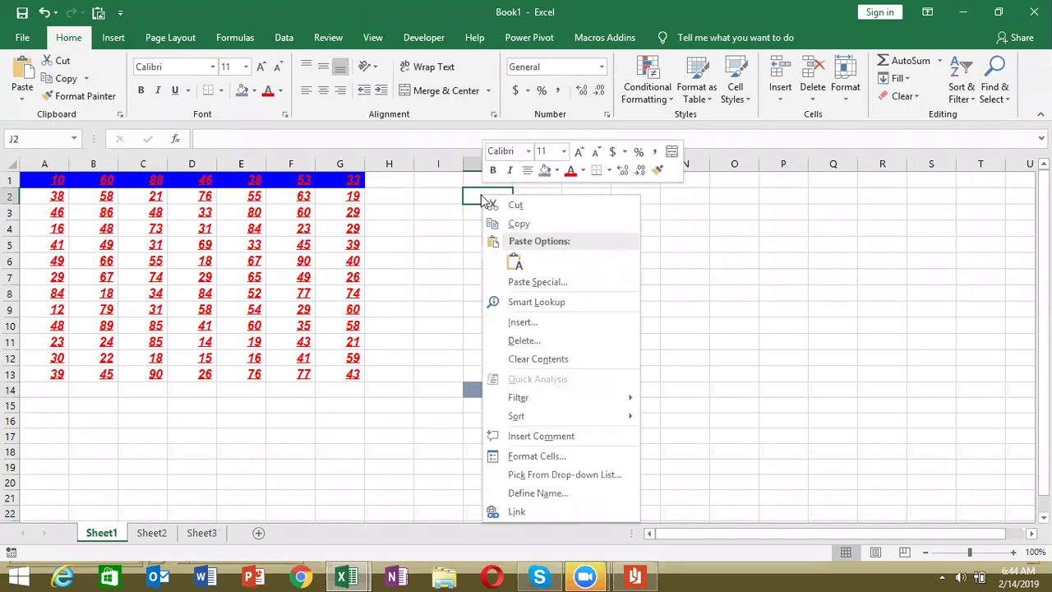
pyautogui.click(562, 460)
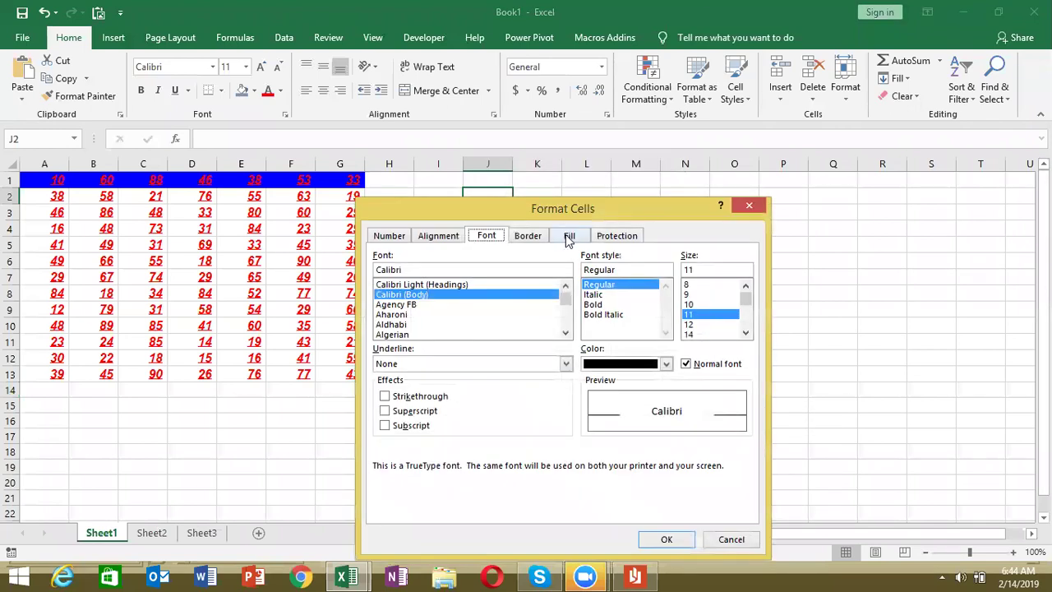
pyautogui.click(568, 237)
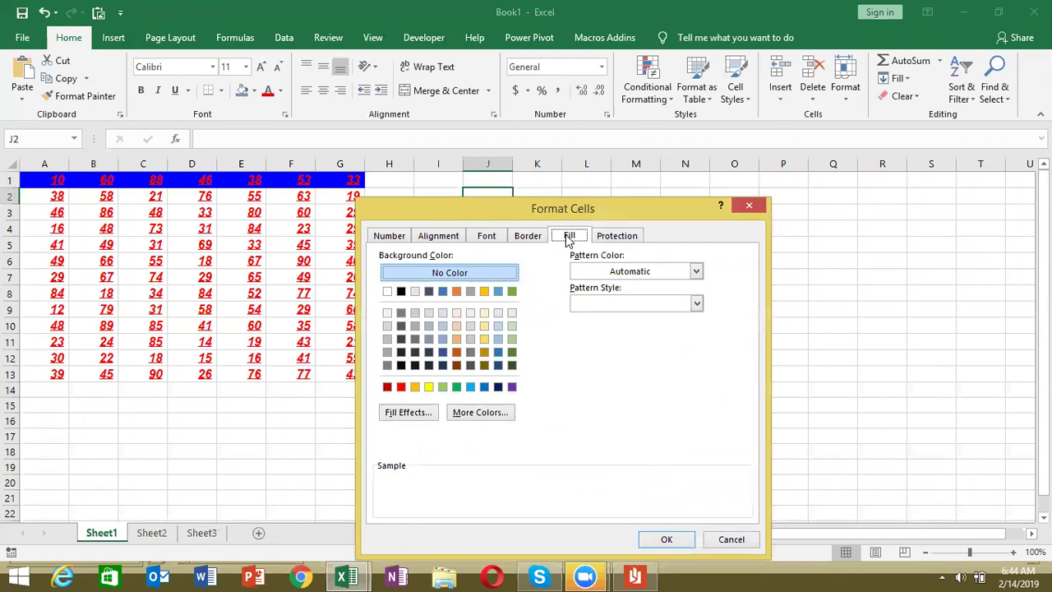
pyautogui.click(629, 274)
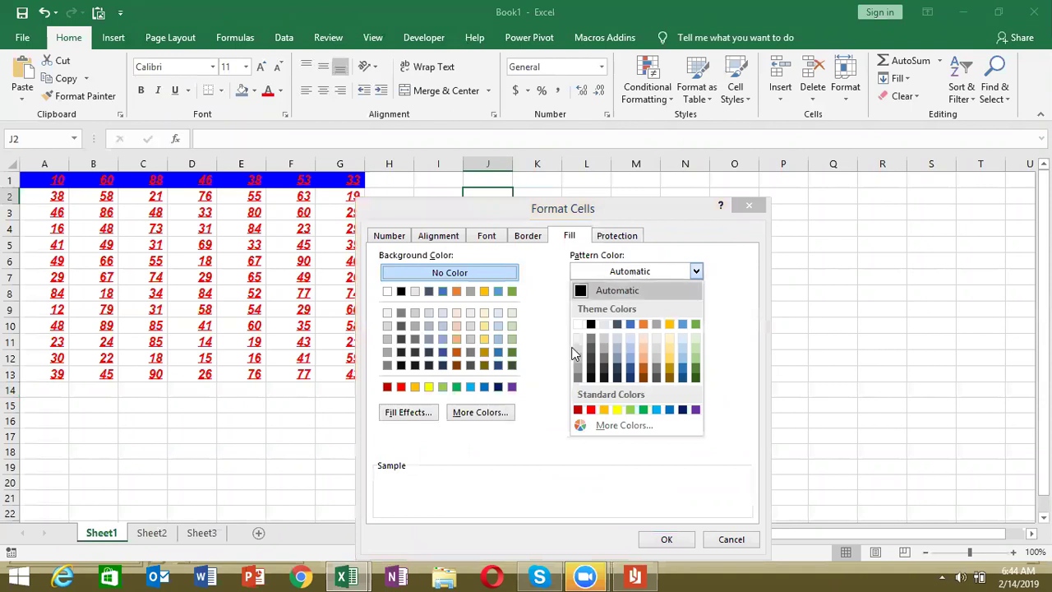
pyautogui.click(552, 481)
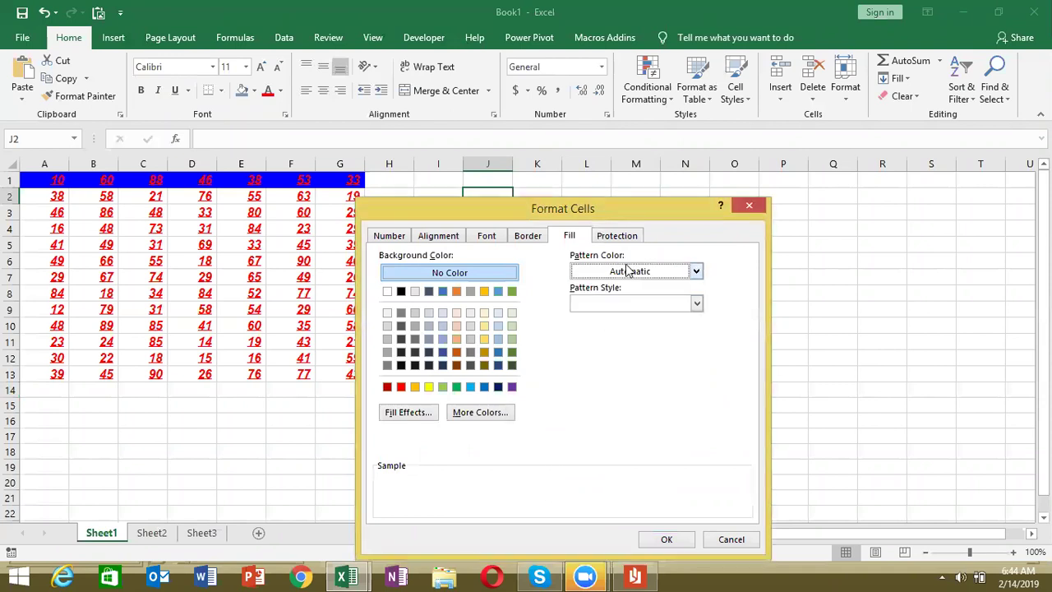
pyautogui.click(619, 305)
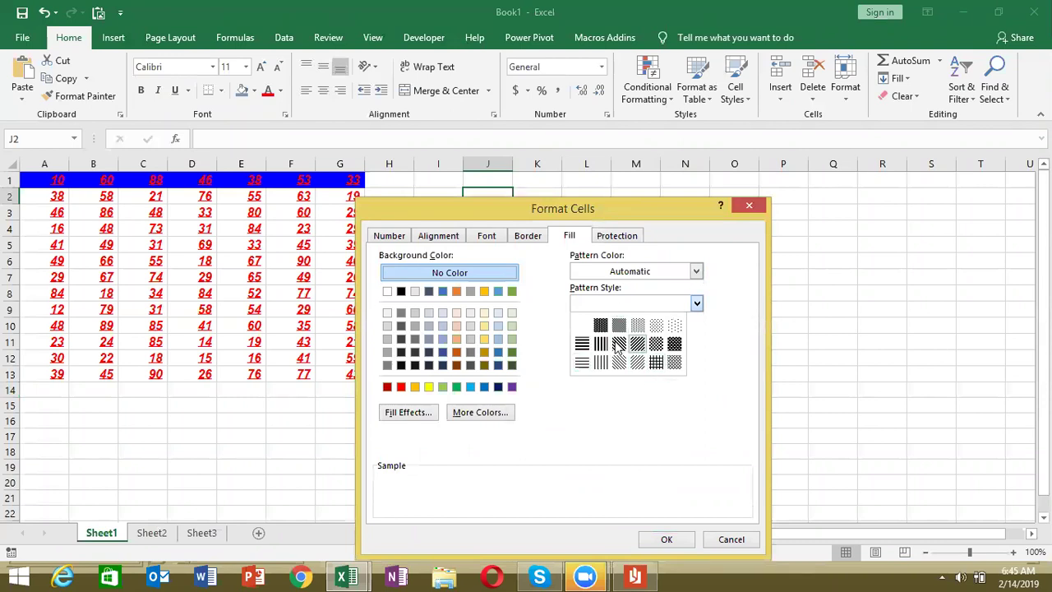
pyautogui.click(589, 432)
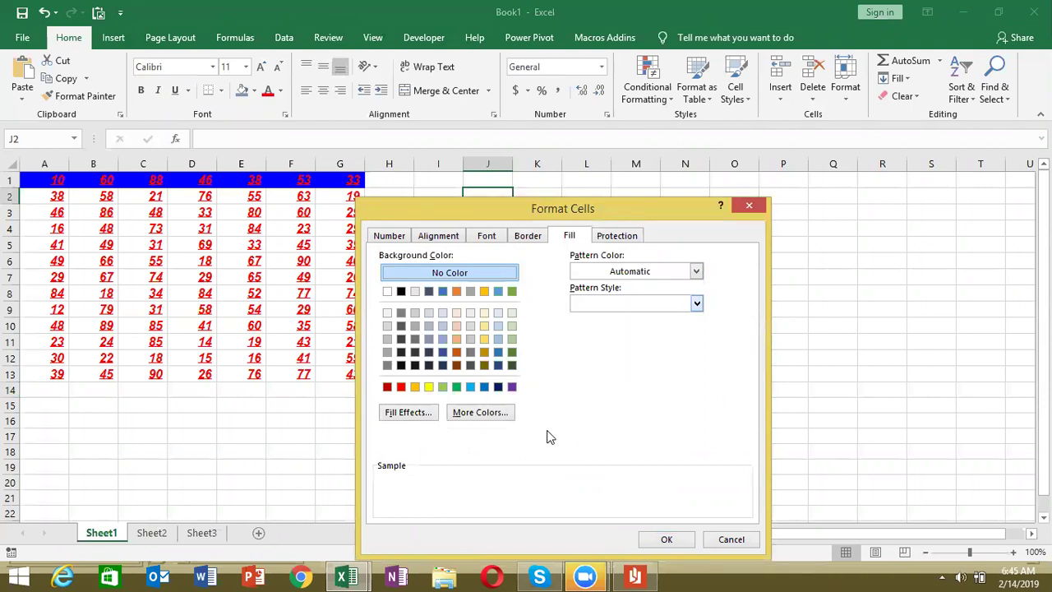
pyautogui.click(756, 210)
# Go over Macro1's Interior values: xlAutomatic pattern colour, ThemeColor xlThemeColorLight2 and TintAndShade.
pyautogui.hotkey('alt', 'F11')
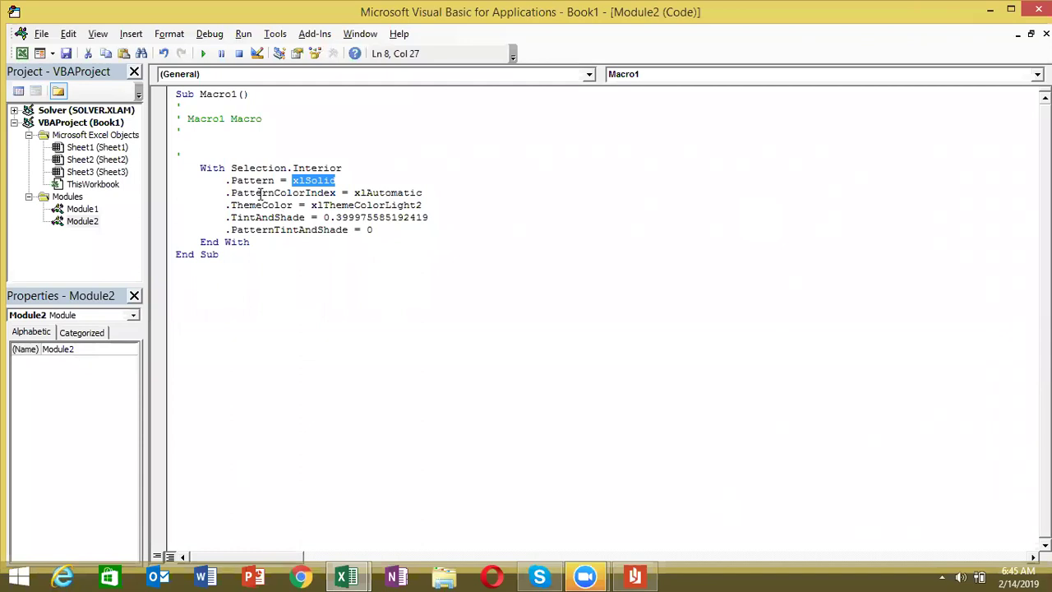
pyautogui.click(260, 192)
pyautogui.moveTo(360, 192); pyautogui.dragTo(429, 194)
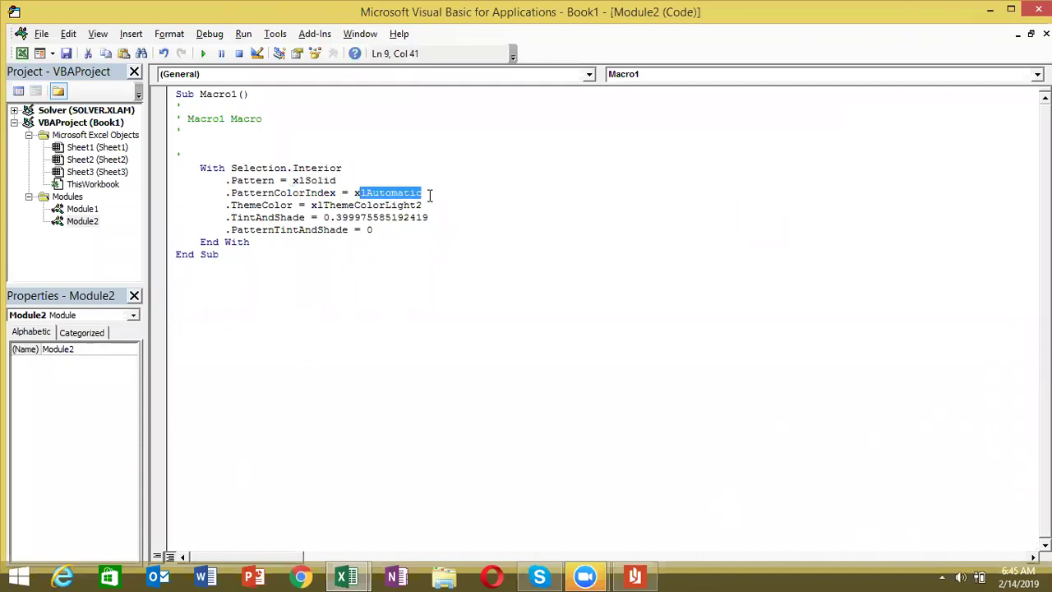
pyautogui.doubleClick(256, 207)
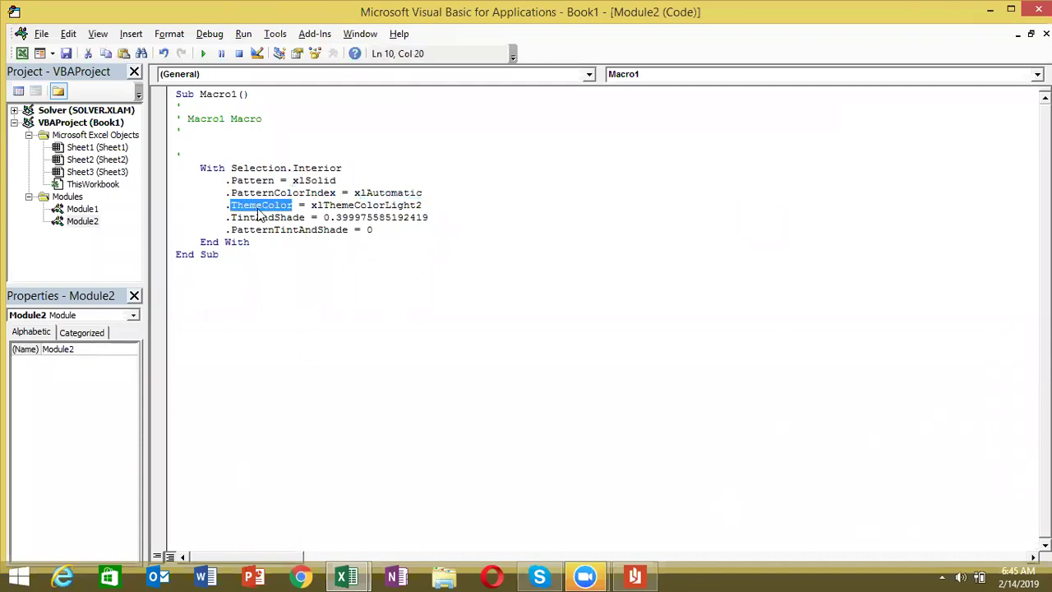
pyautogui.moveTo(310, 206); pyautogui.dragTo(424, 206)
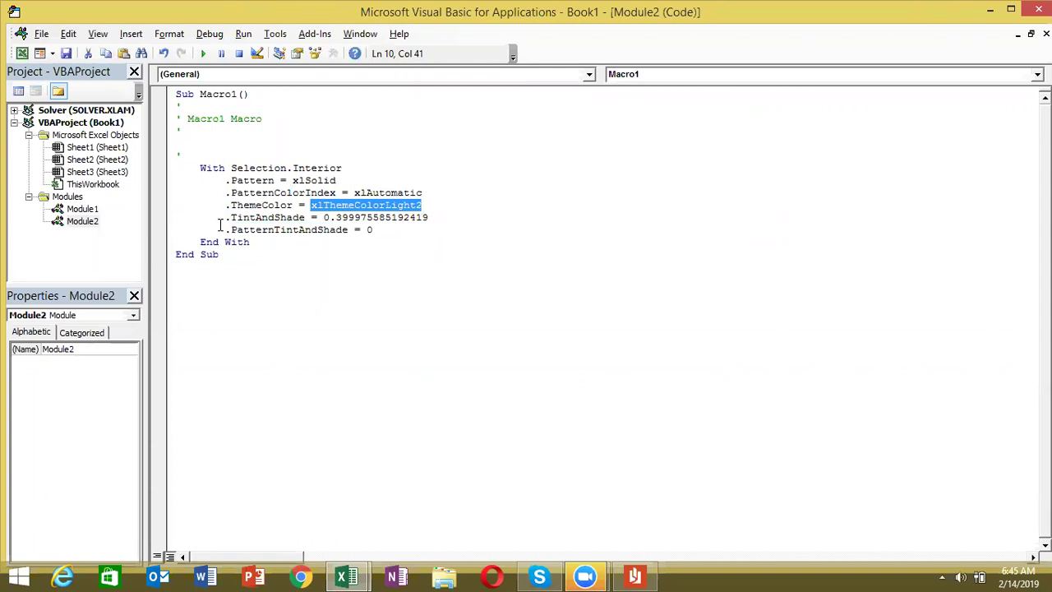
pyautogui.moveTo(222, 224)
pyautogui.mouseDown()
pyautogui.moveTo(428, 217)
pyautogui.moveTo(234, 197)
pyautogui.moveTo(224, 181)
pyautogui.mouseUp()
pyautogui.click(325, 217)
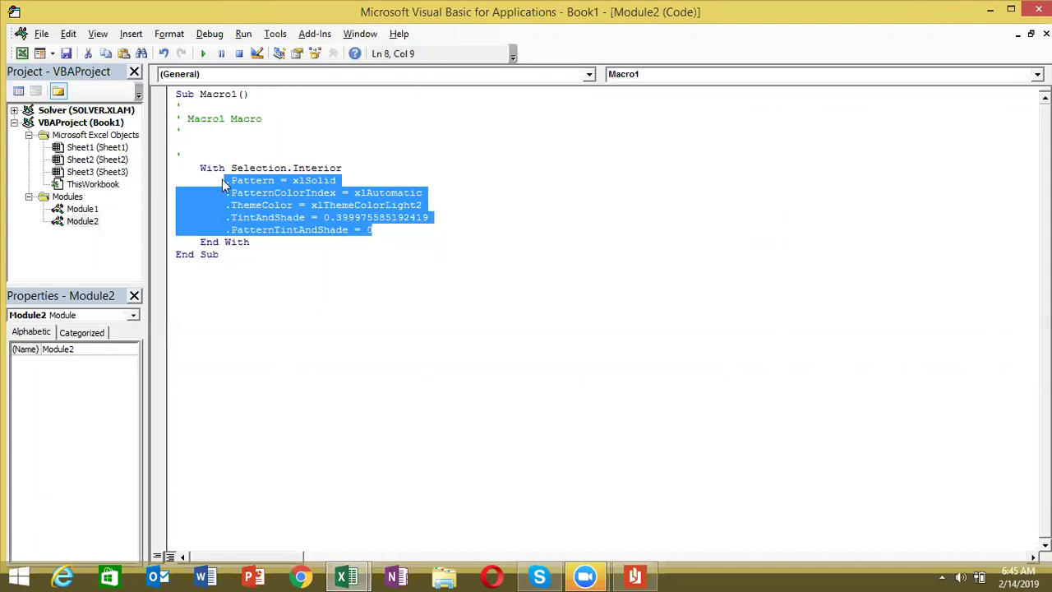
# Bring up the RR macro in Module1 from the Project Explorer.
pyautogui.click(95, 229)
pyautogui.doubleClick(95, 227)
pyautogui.doubleClick(94, 211)
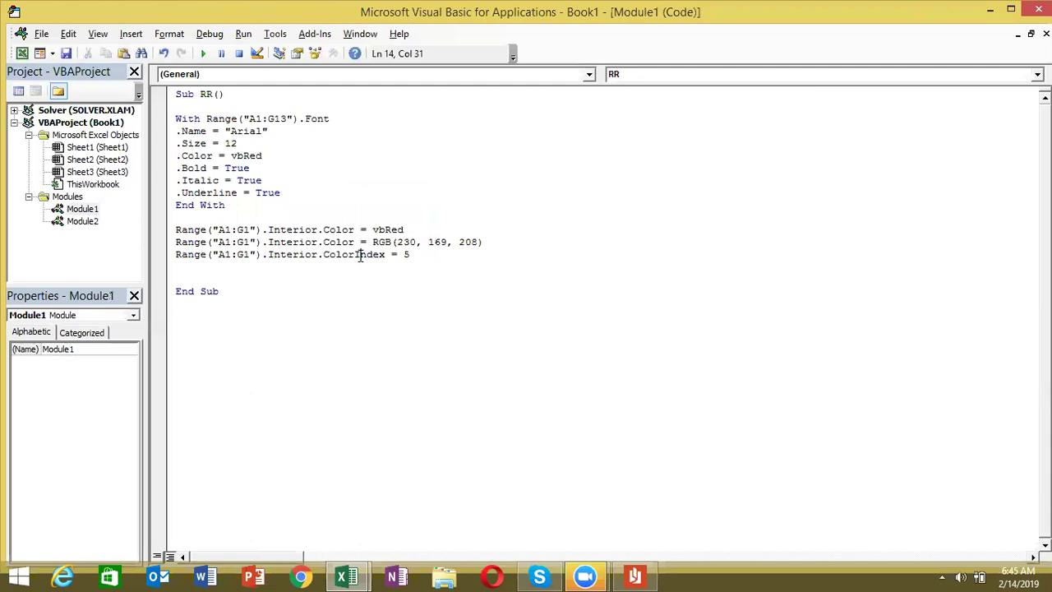
# Select the A1:G13 data block in the worksheet and put the caret on RR's blank line before End Sub.
pyautogui.doubleClick(360, 256)
pyautogui.click(210, 278)
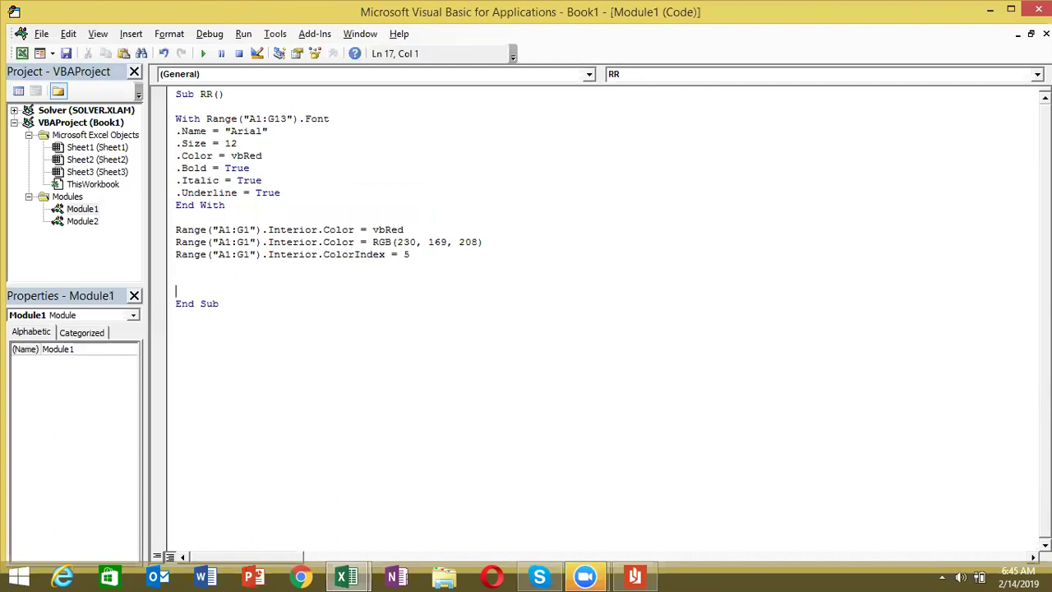
pyautogui.hotkey('alt', 'F11')
pyautogui.press('Left')
pyautogui.press('Left')
pyautogui.hotkey('ctrl', 'Home')
pyautogui.hotkey('ctrl', 'a')
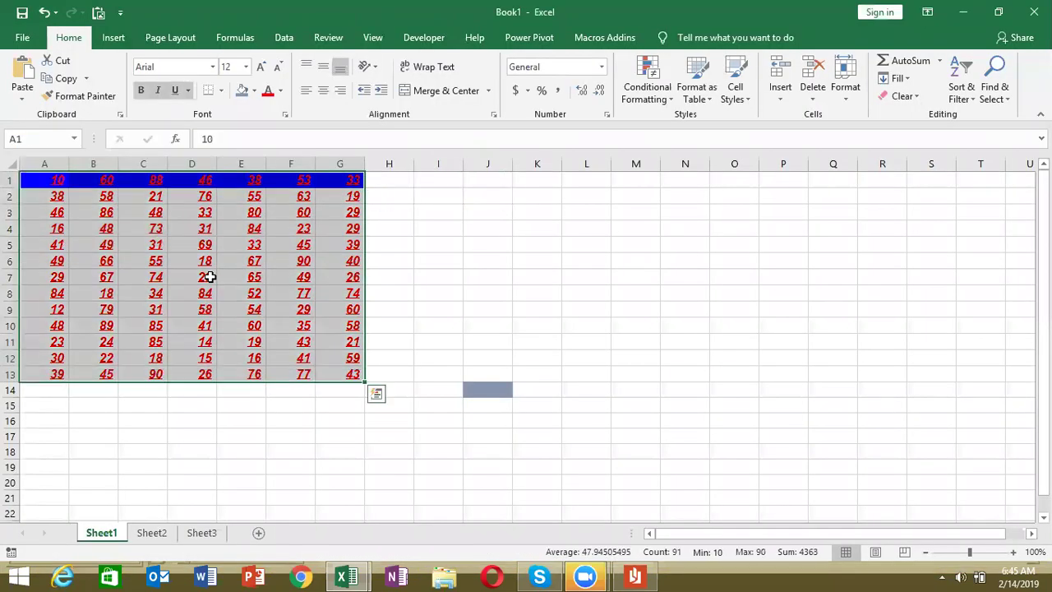
pyautogui.hotkey('alt', 'F11')
# Add Range("A1:G13").Borders.LineStyle = 1 to RR, then switch back to Excel.
pyautogui.write('r')
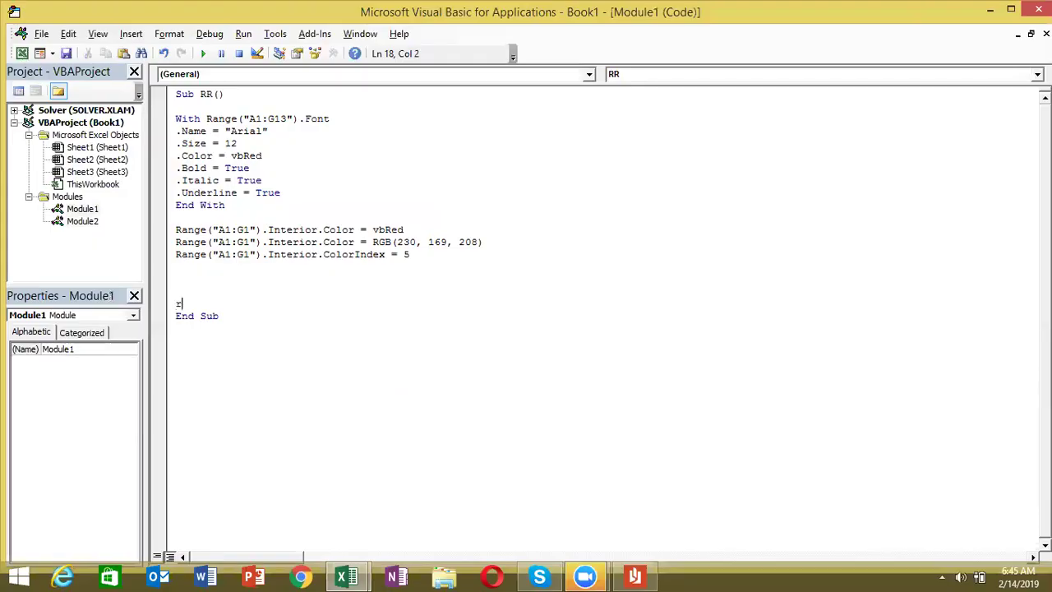
pyautogui.write('ange("A1')
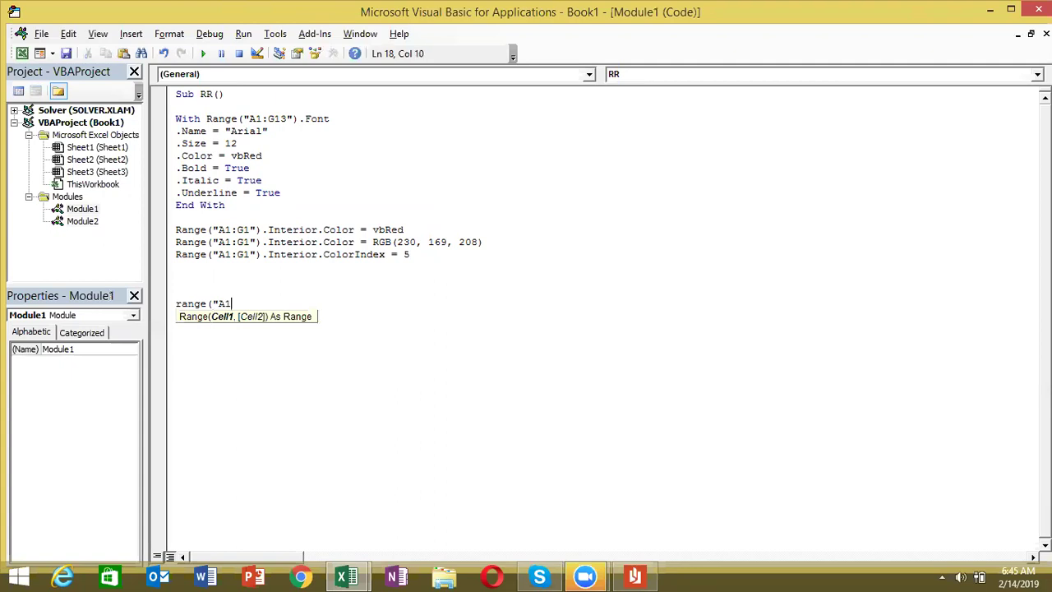
pyautogui.write(':')
pyautogui.write('G13"')
pyautogui.write(').bol')
pyautogui.press('Tab')
pyautogui.press('BackSpace')
pyautogui.press('BackSpace')
pyautogui.press('BackSpace')
pyautogui.press('BackSpace')
pyautogui.press('BackSpace')
pyautogui.press('BackSpace')
pyautogui.press('BackSpace')
pyautogui.press('BackSpace')
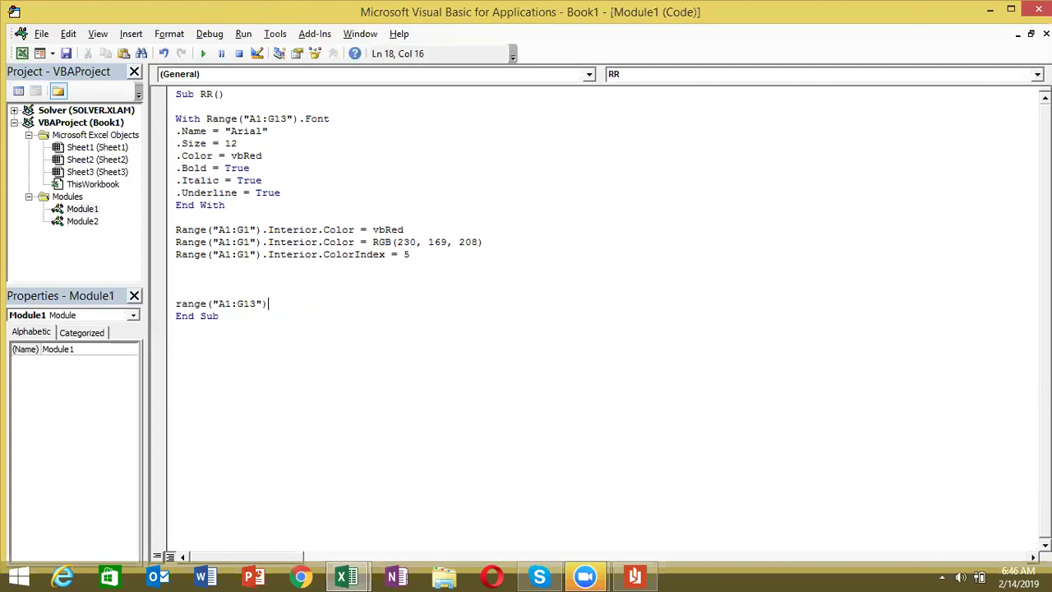
pyautogui.write('.bo')
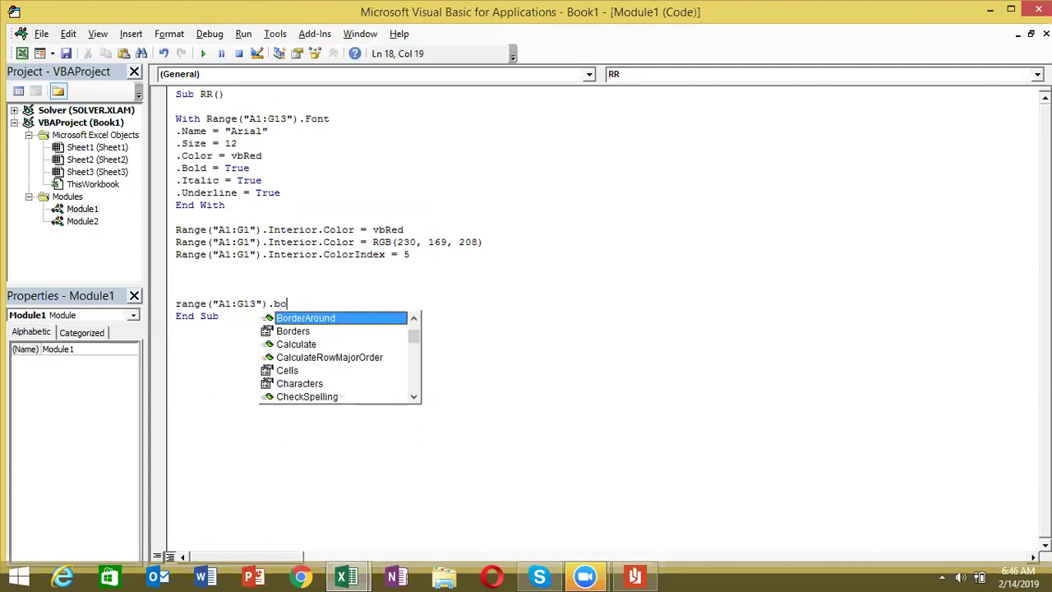
pyautogui.press('Down')
pyautogui.press('Tab')
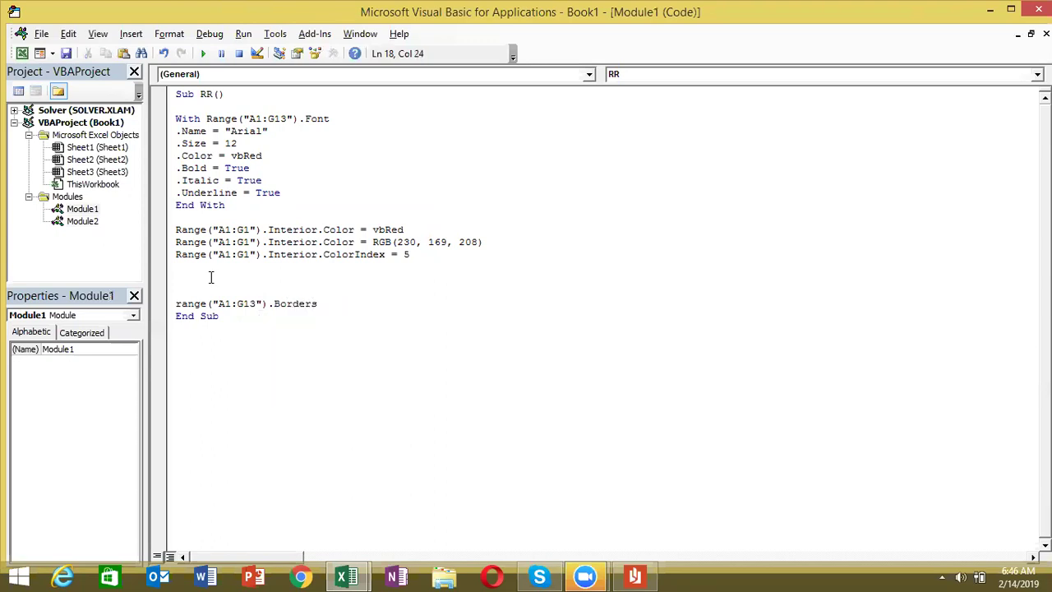
pyautogui.write('.')
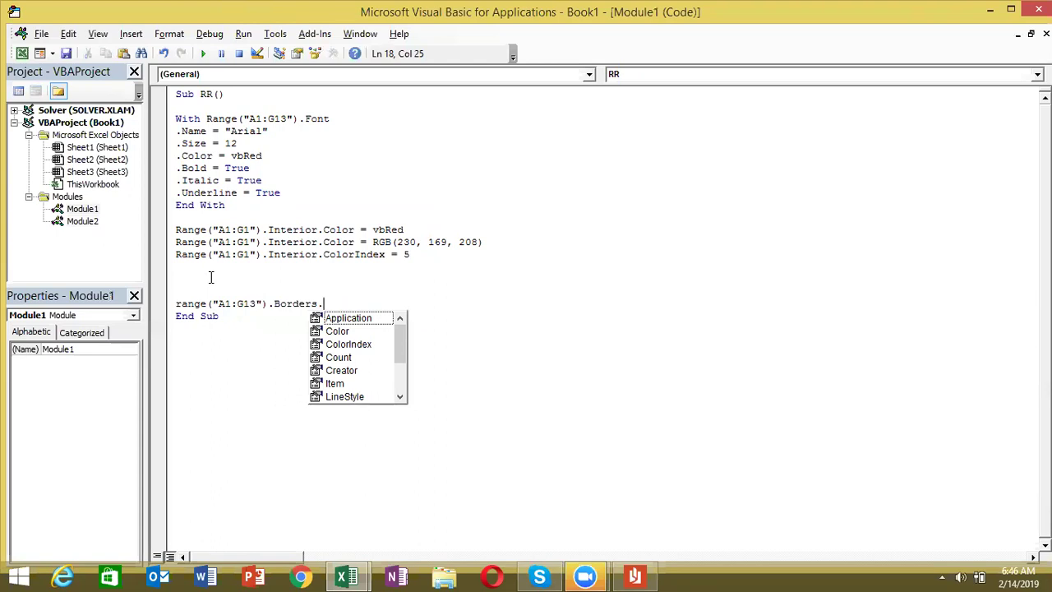
pyautogui.write('li')
pyautogui.press('Tab')
pyautogui.write('= ')
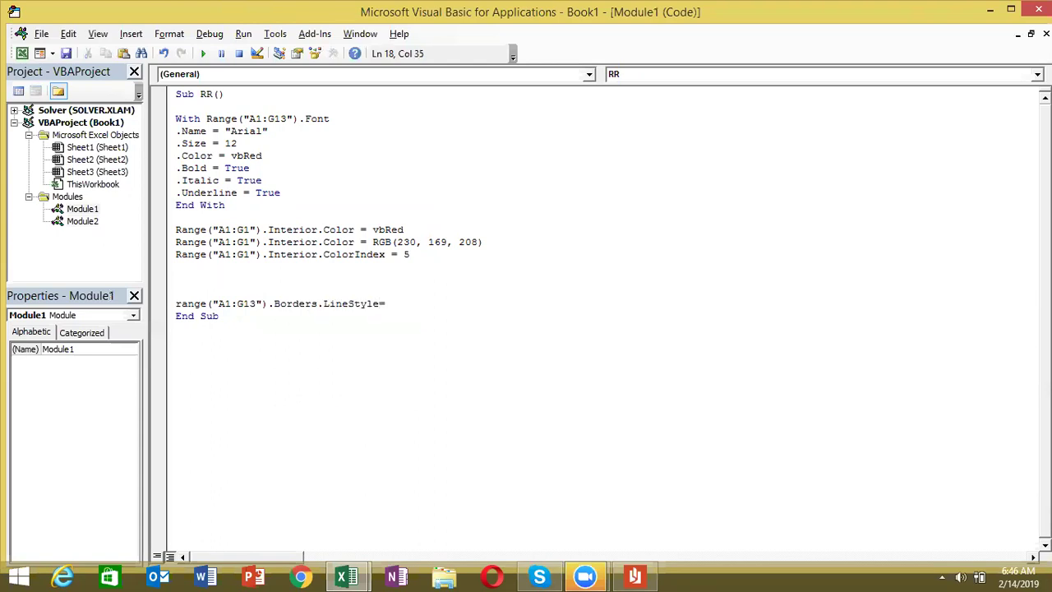
pyautogui.write('1')
pyautogui.press('Return')
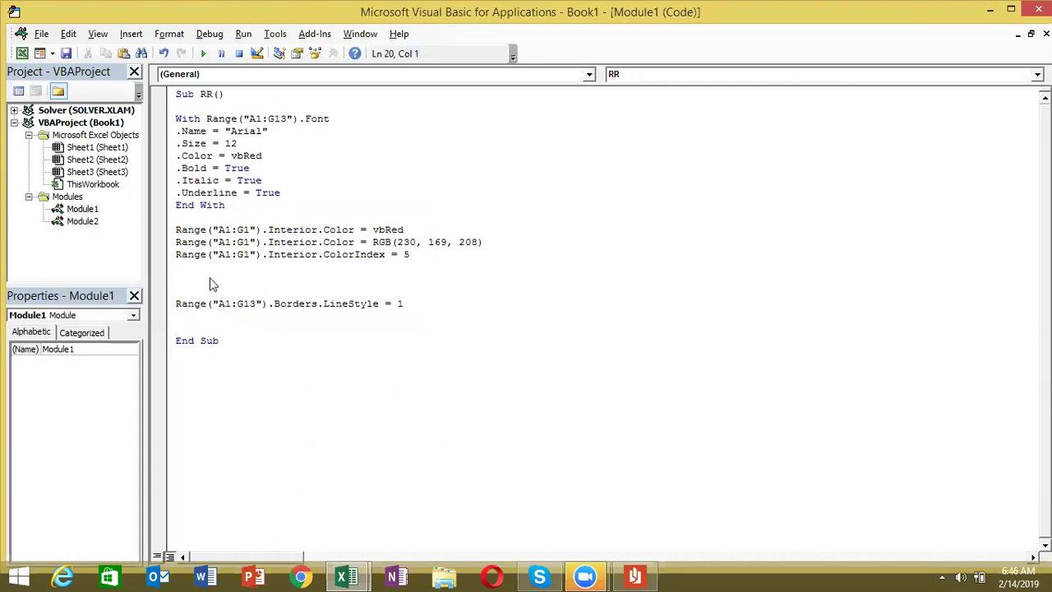
pyautogui.hotkey('alt', 'F11')
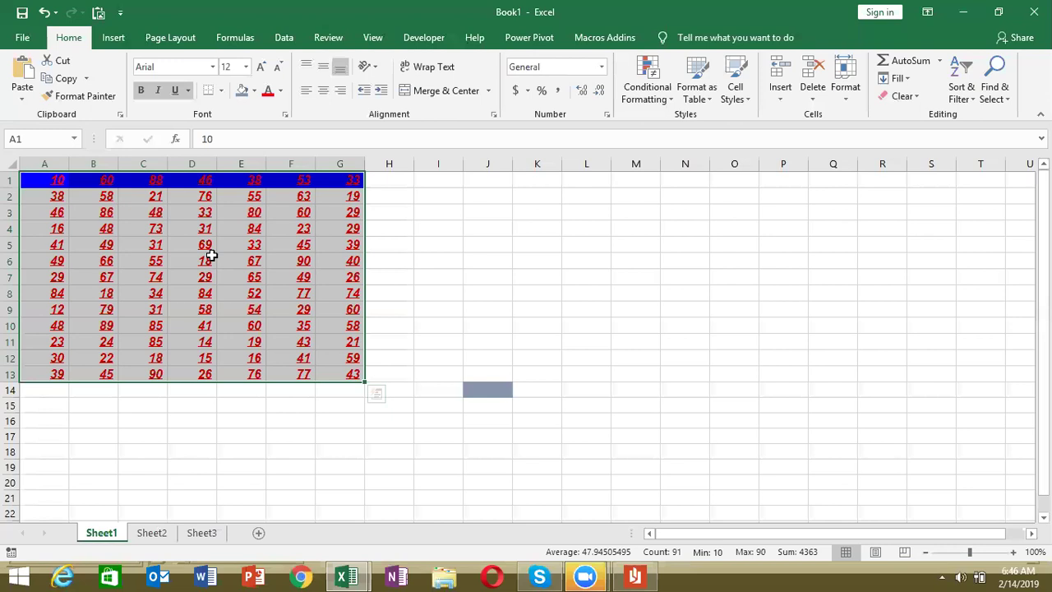
# Preview the range's Border settings without changes, then start recording Macro2.
pyautogui.rightClick(212, 257)
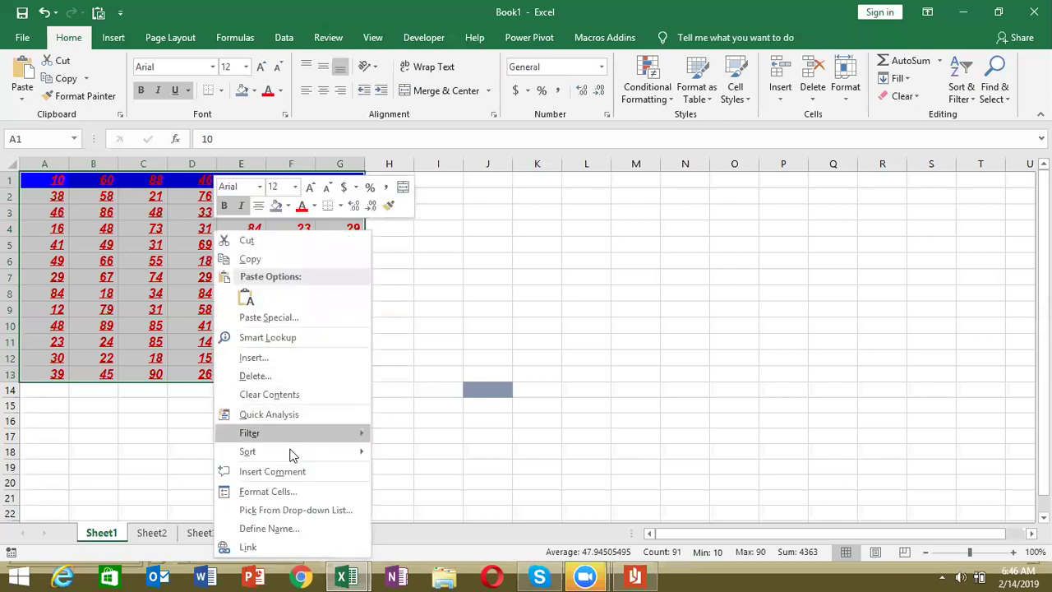
pyautogui.click(284, 491)
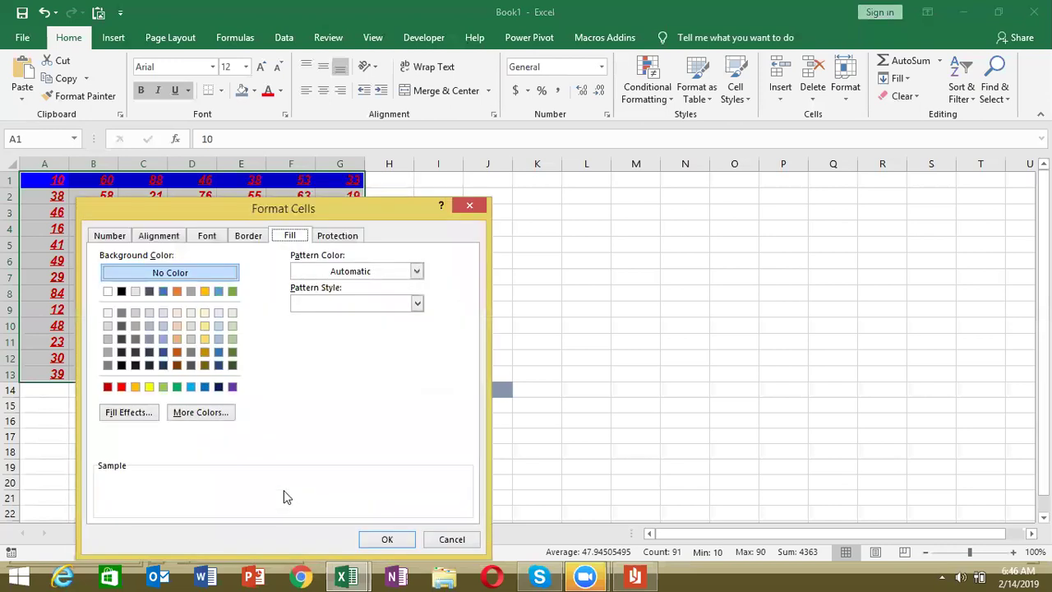
pyautogui.click(250, 236)
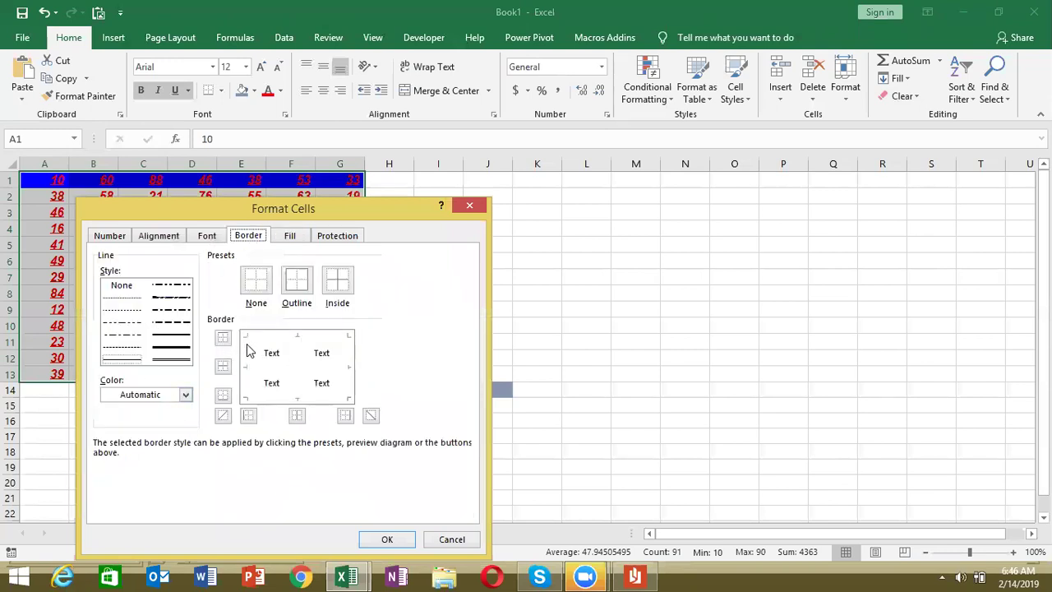
pyautogui.press('Escape')
pyautogui.click(12, 551)
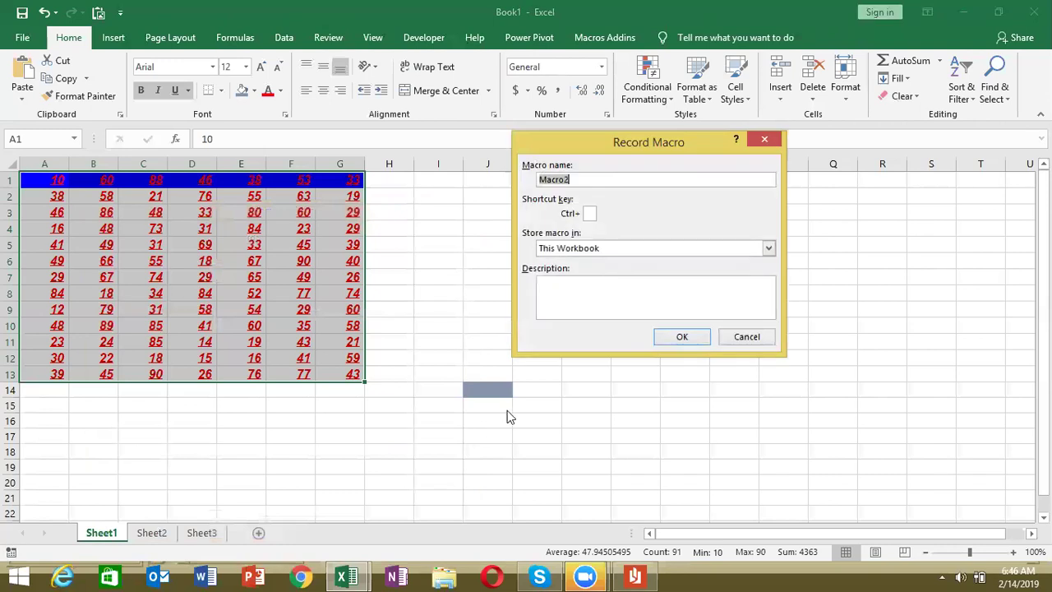
pyautogui.click(681, 336)
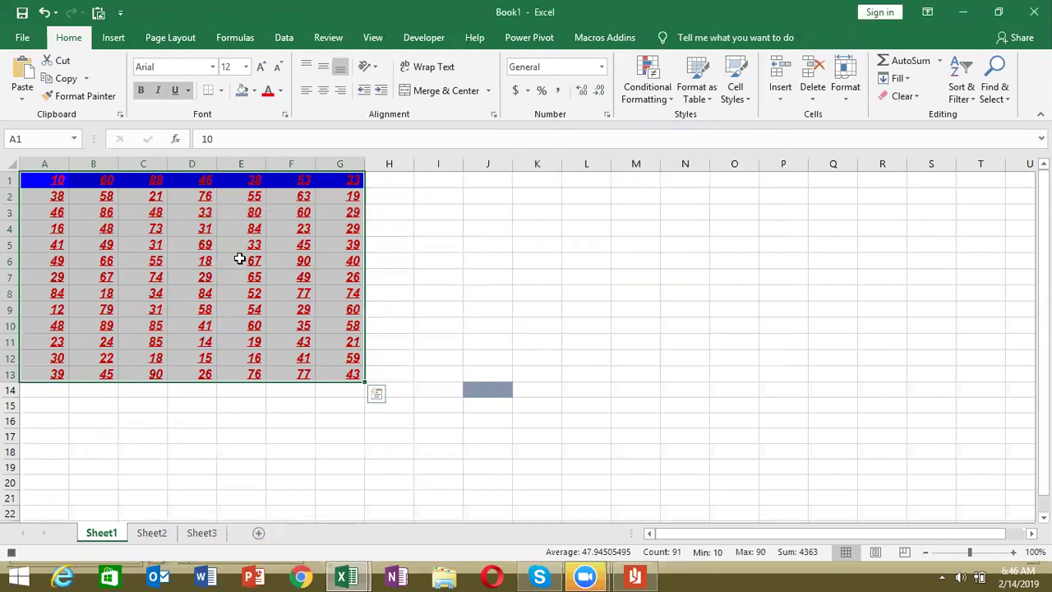
# In Format Cells > Border, add a left border, a dotted top edge and a dash-dot right edge.
pyautogui.rightClick(240, 259)
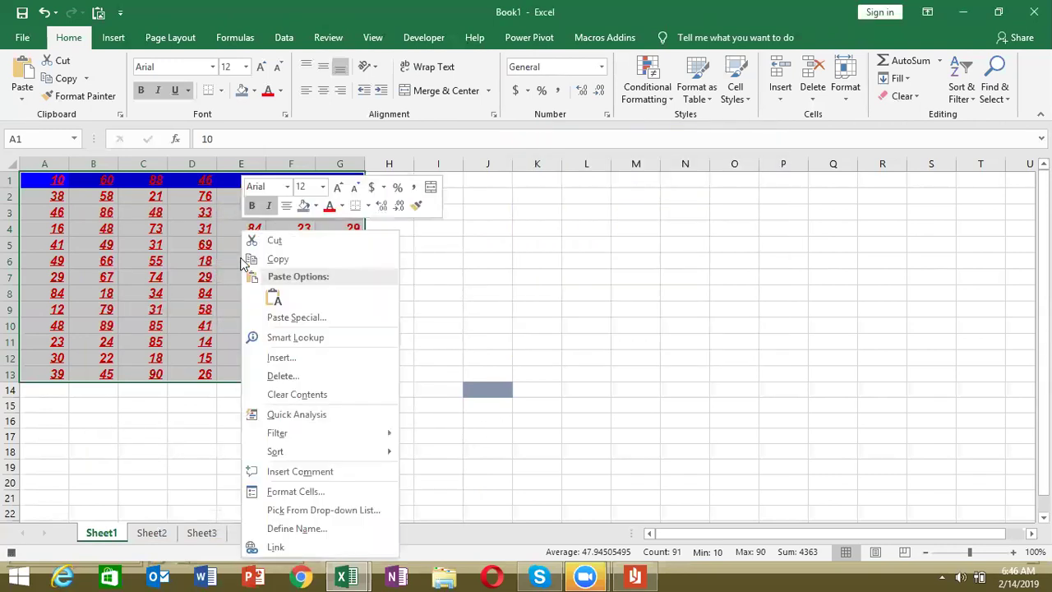
pyautogui.click(328, 482)
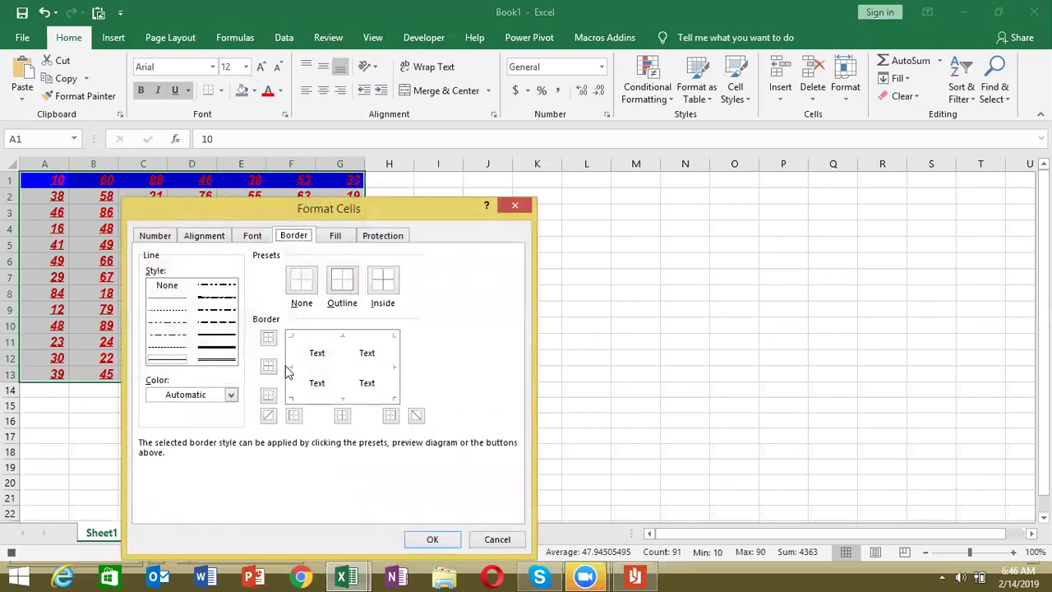
pyautogui.click(293, 367)
pyautogui.click(182, 349)
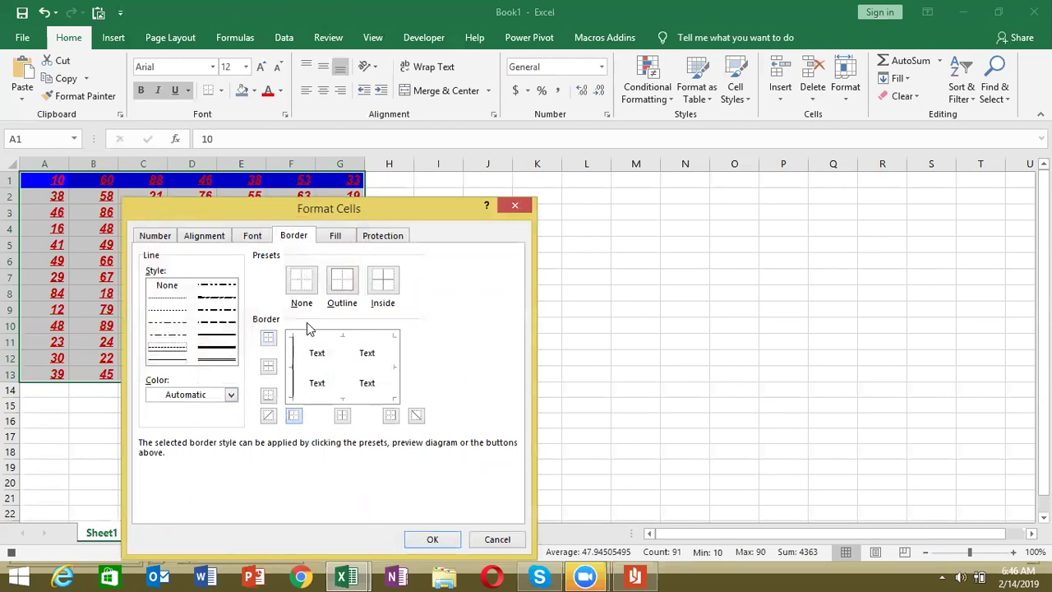
pyautogui.click(322, 345)
pyautogui.click(217, 335)
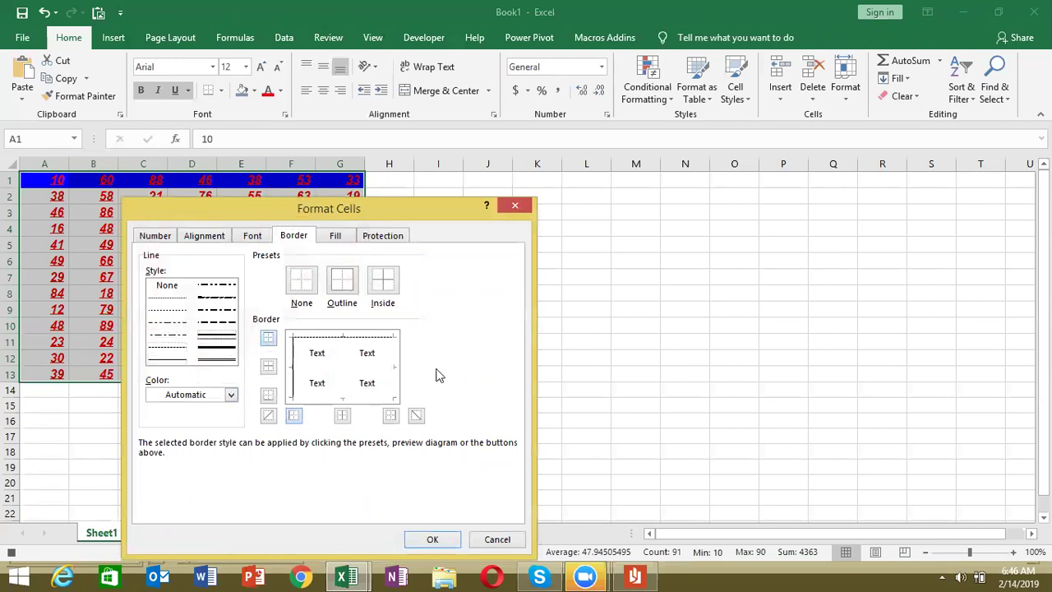
pyautogui.click(394, 371)
# Add a thick bottom, double inner verticals and dash-dot inner horizontals, and apply the borders.
pyautogui.click(226, 350)
pyautogui.click(305, 399)
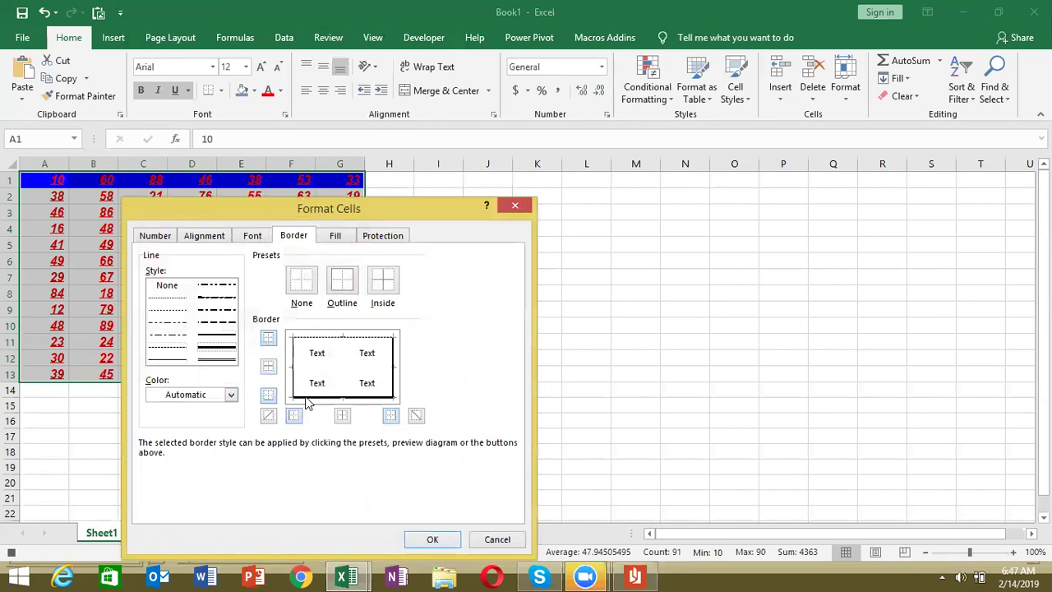
pyautogui.click(223, 360)
pyautogui.click(345, 378)
pyautogui.click(230, 323)
pyautogui.click(308, 367)
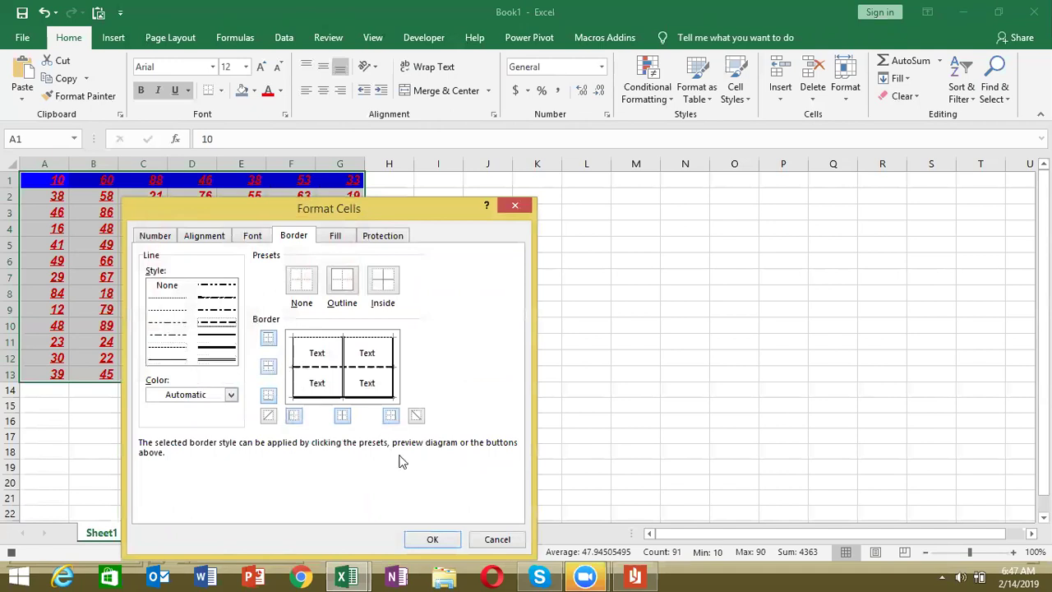
pyautogui.click(444, 540)
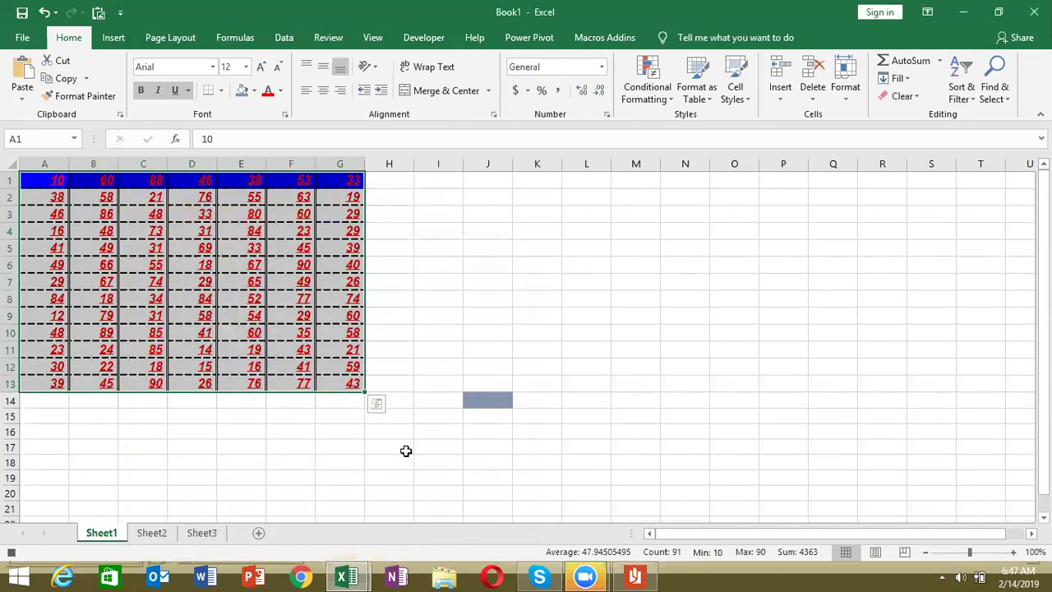
pyautogui.hotkey('alt', 'F11')
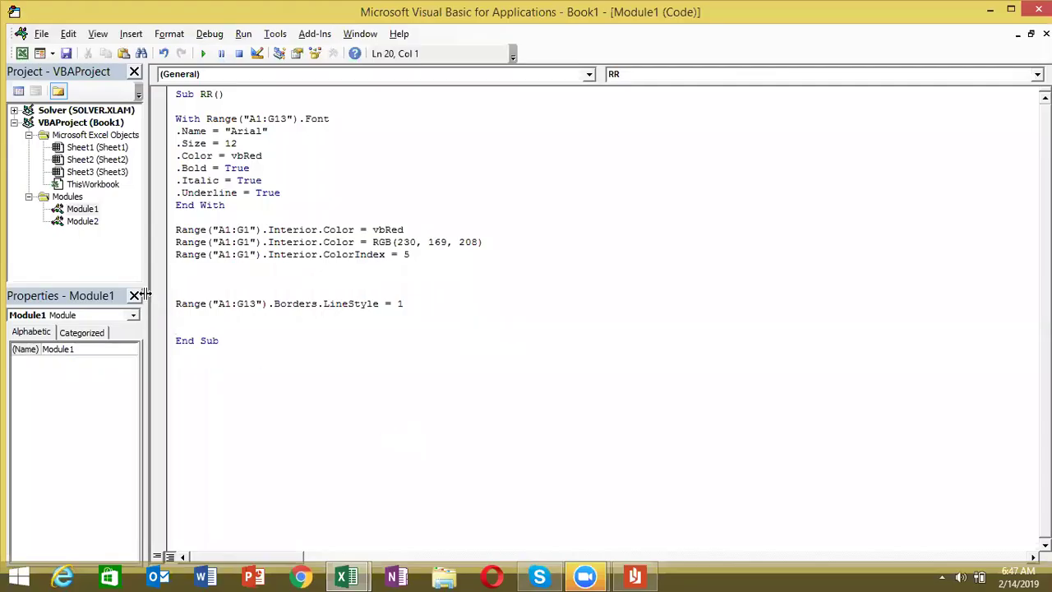
pyautogui.doubleClick(96, 224)
pyautogui.click(212, 217)
pyautogui.press('Up')
pyautogui.press('Up')
pyautogui.press('Up')
pyautogui.scroll(4, 215, 217)
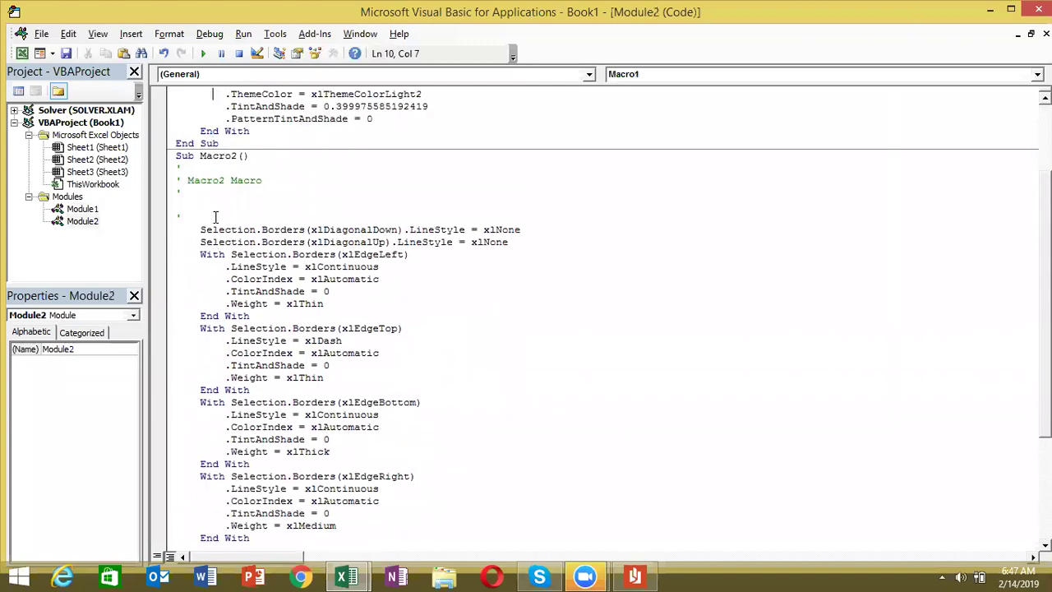
pyautogui.press('Up')
pyautogui.press('Up')
pyautogui.press('Up')
pyautogui.press('Down')
pyautogui.press('Down')
pyautogui.press('Down')
pyautogui.press('Down')
pyautogui.press('Down')
pyautogui.press('Left')
pyautogui.press('Left')
pyautogui.hotkey('shift', 'Down')
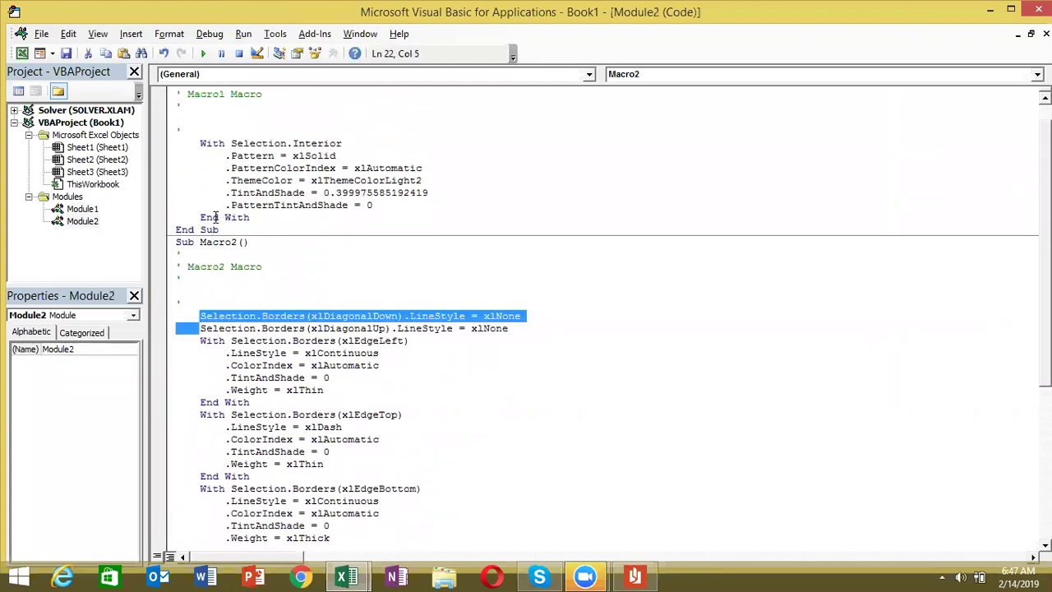
pyautogui.hotkey('shift', 'Down')
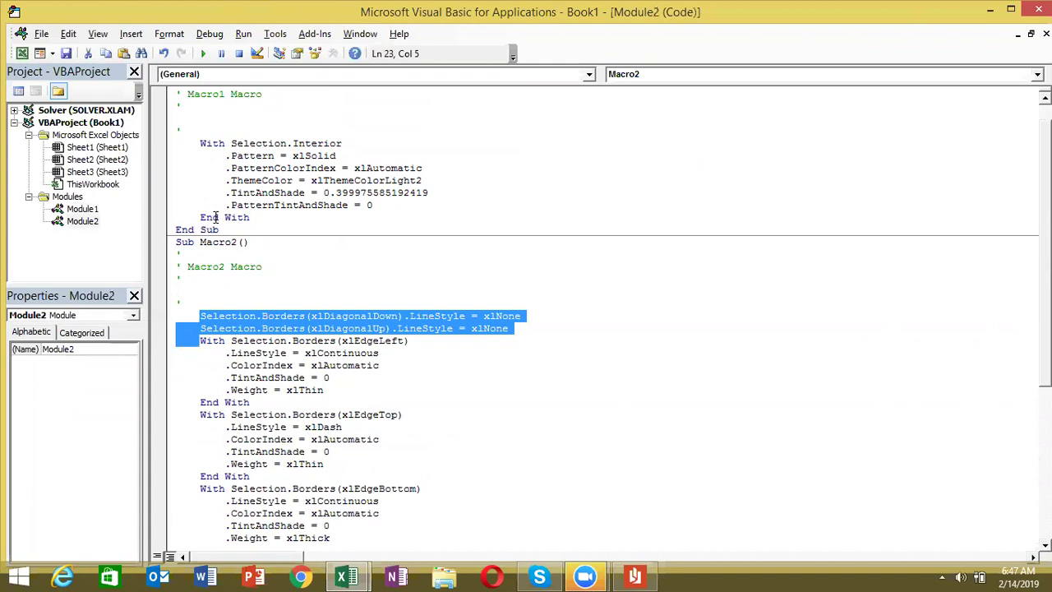
pyautogui.press('Down')
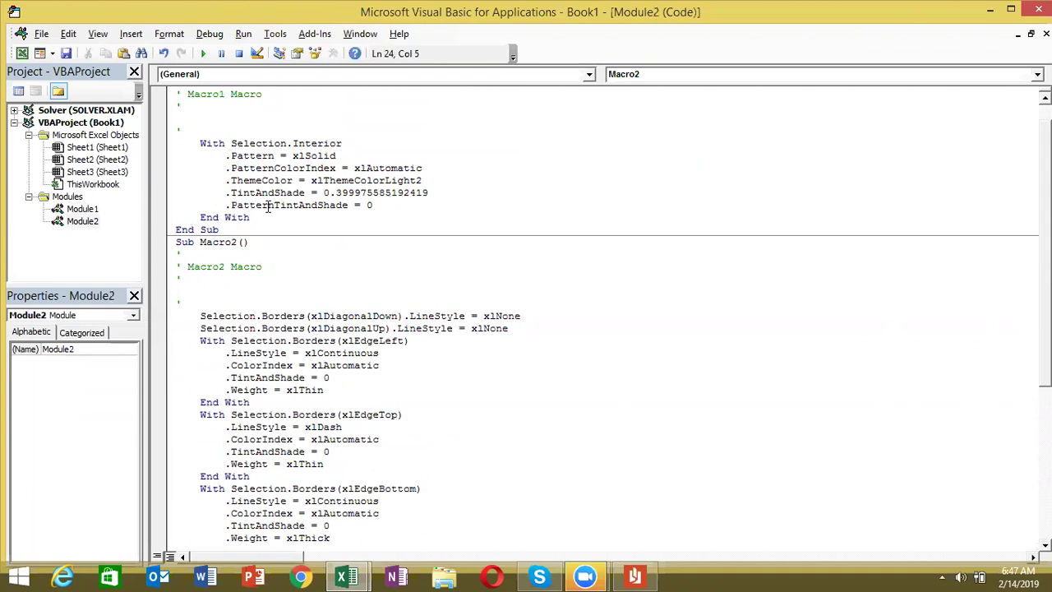
pyautogui.press('Return')
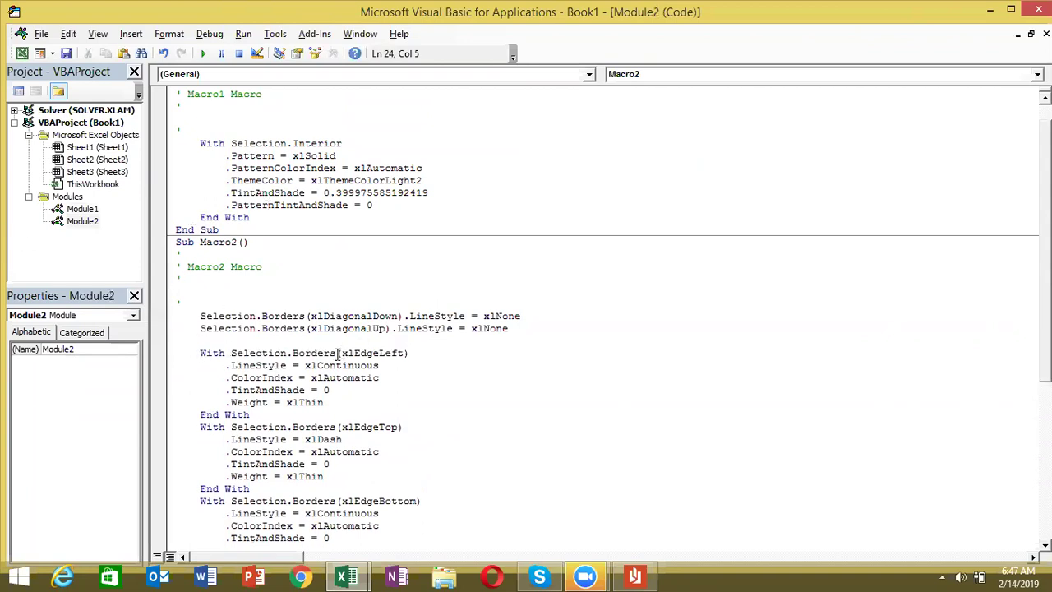
pyautogui.moveTo(341, 353); pyautogui.dragTo(402, 354)
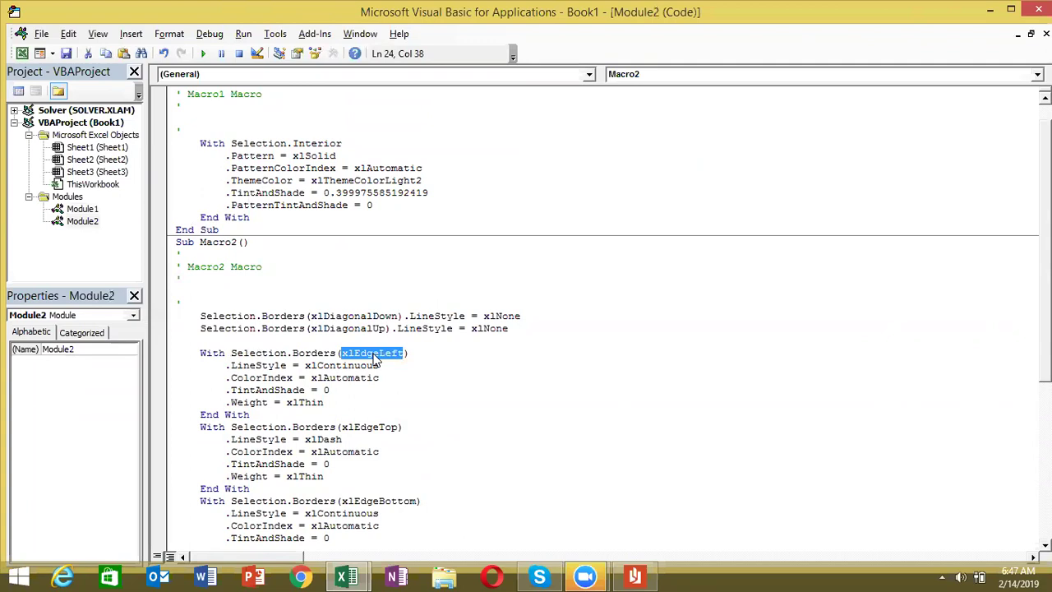
pyautogui.doubleClick(265, 365)
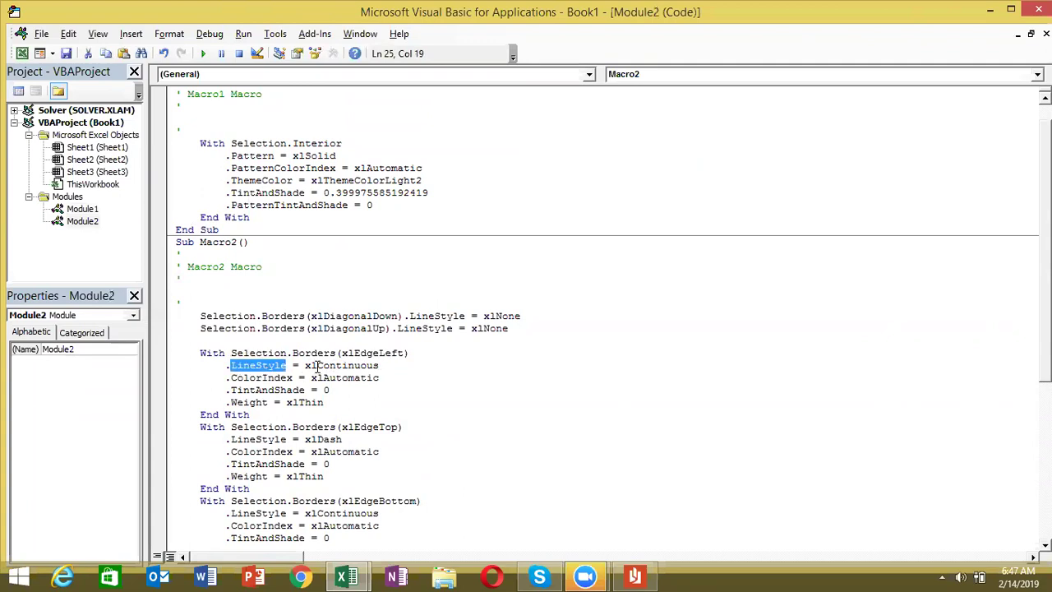
pyautogui.doubleClick(314, 367)
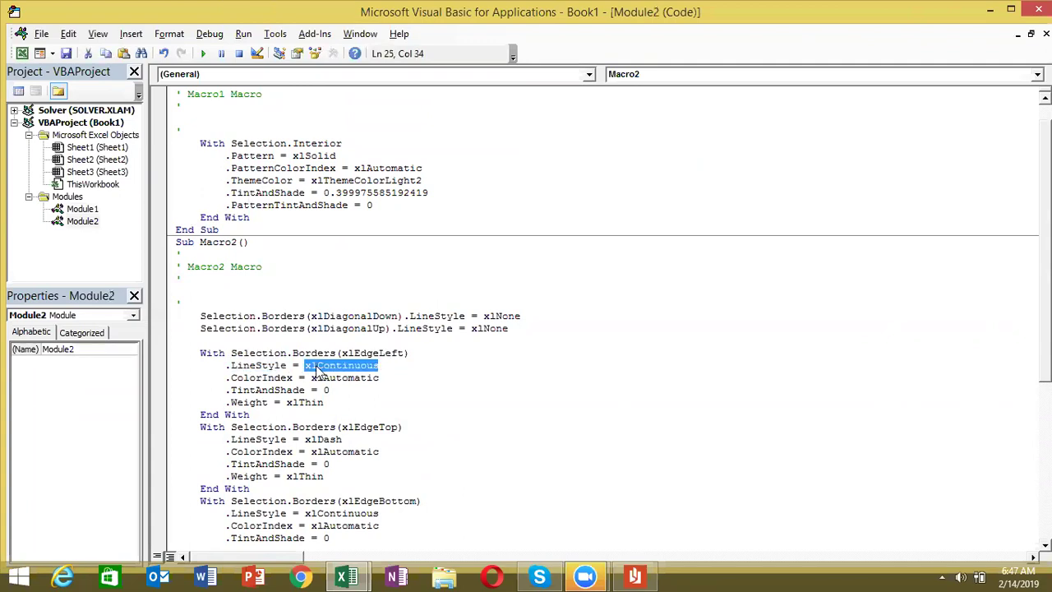
pyautogui.doubleClick(282, 378)
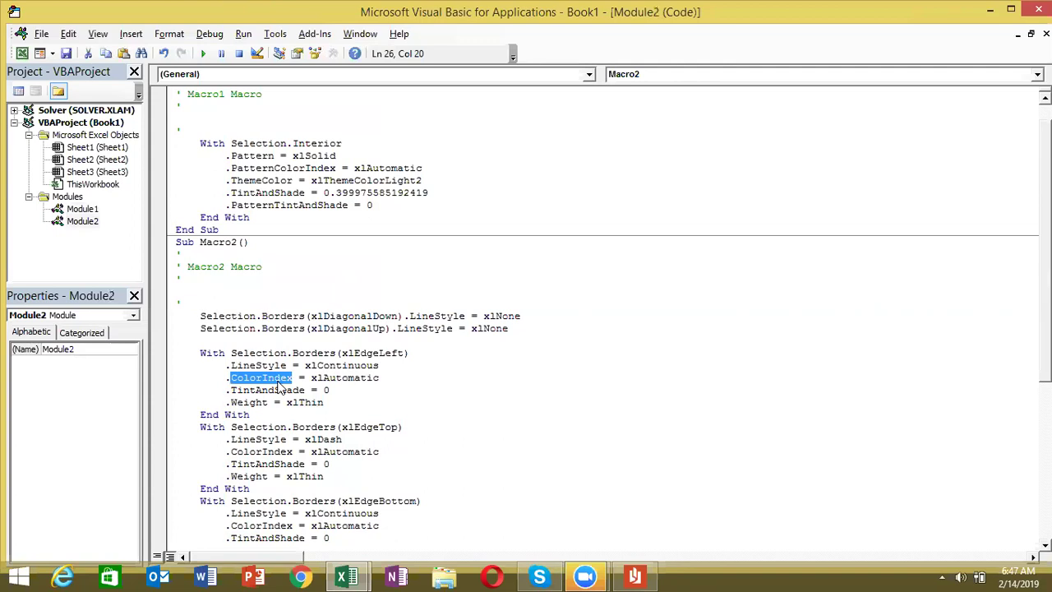
pyautogui.doubleClick(344, 378)
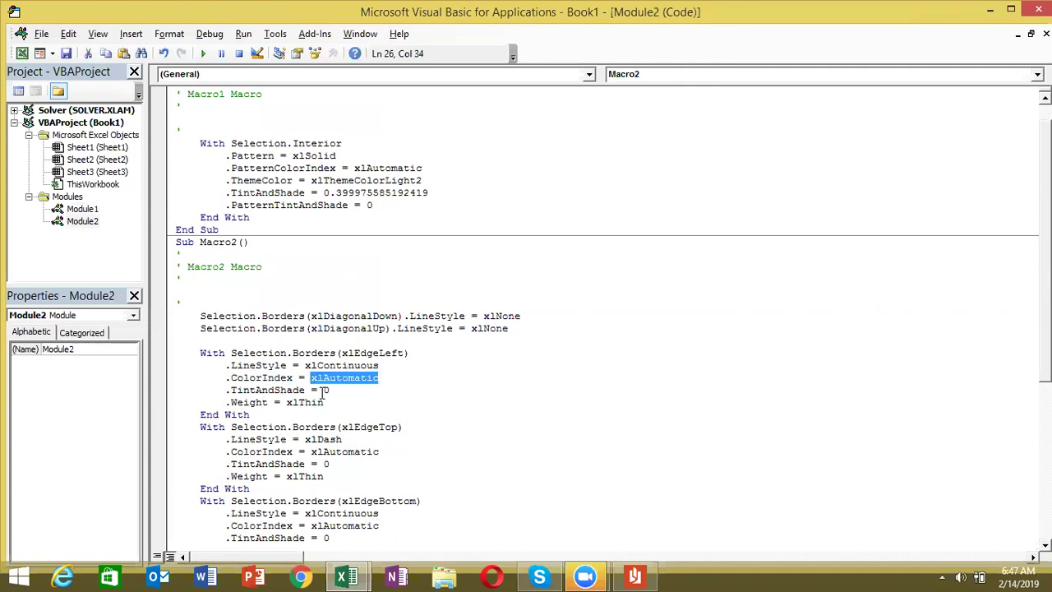
pyautogui.click(324, 389)
pyautogui.doubleClick(249, 403)
pyautogui.moveTo(326, 403); pyautogui.dragTo(294, 411)
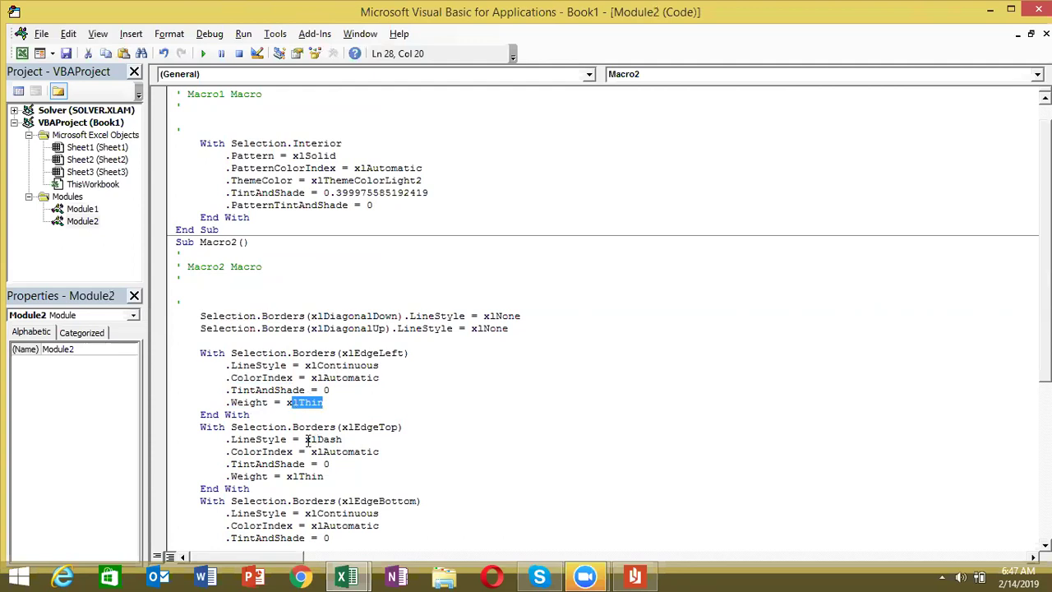
pyautogui.moveTo(305, 440); pyautogui.dragTo(332, 441)
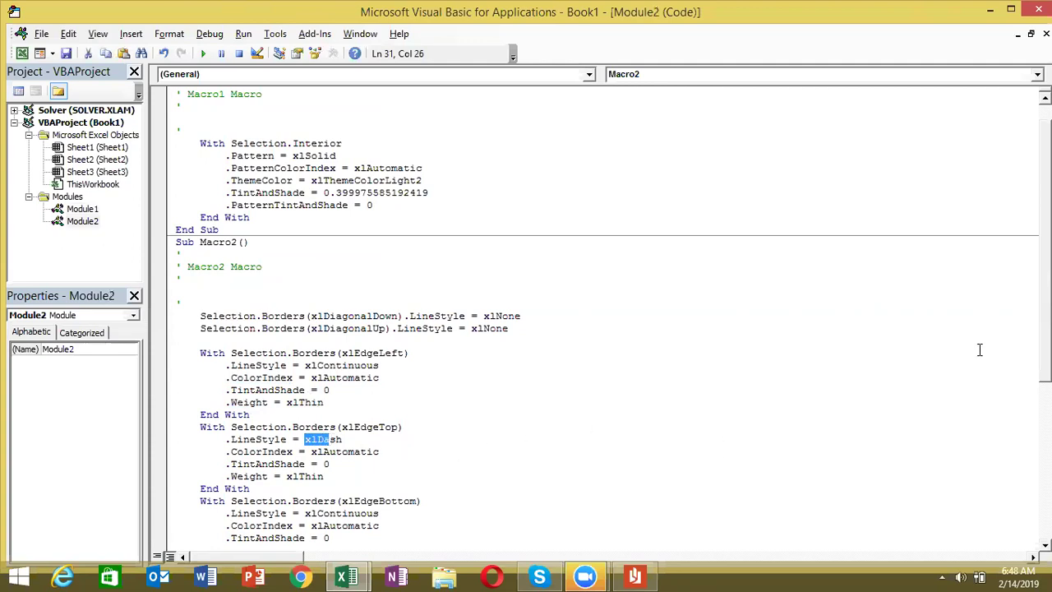
pyautogui.scroll(-2, 498, 378)
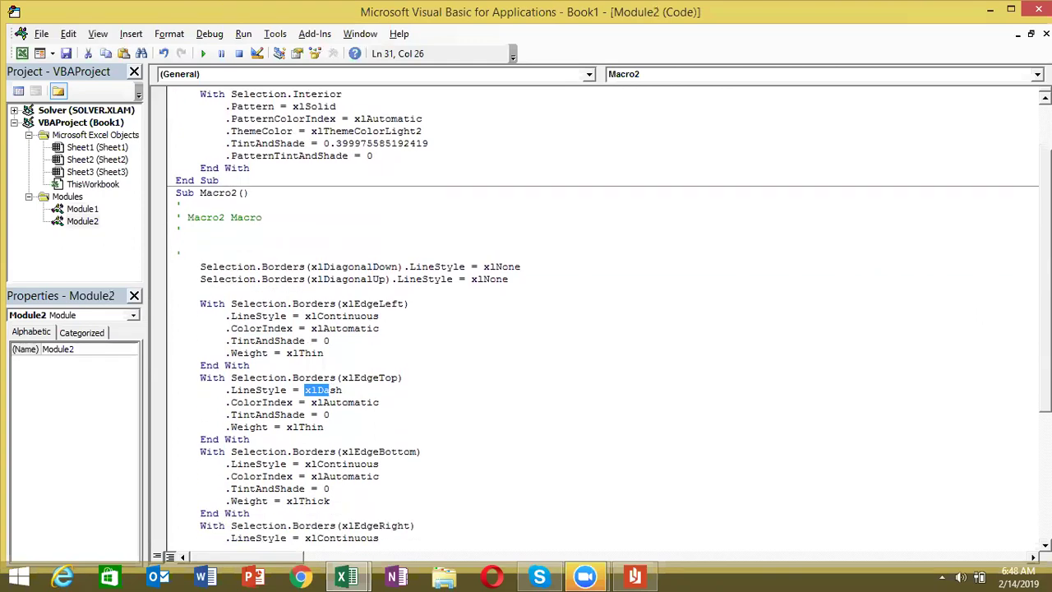
pyautogui.doubleClick(365, 441)
pyautogui.doubleClick(348, 452)
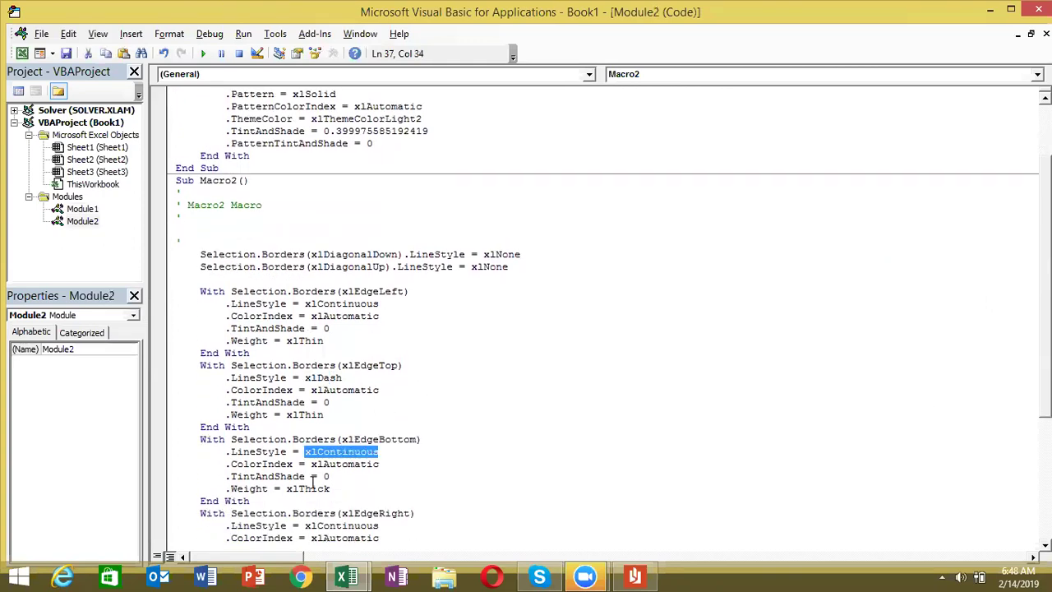
pyautogui.doubleClick(307, 489)
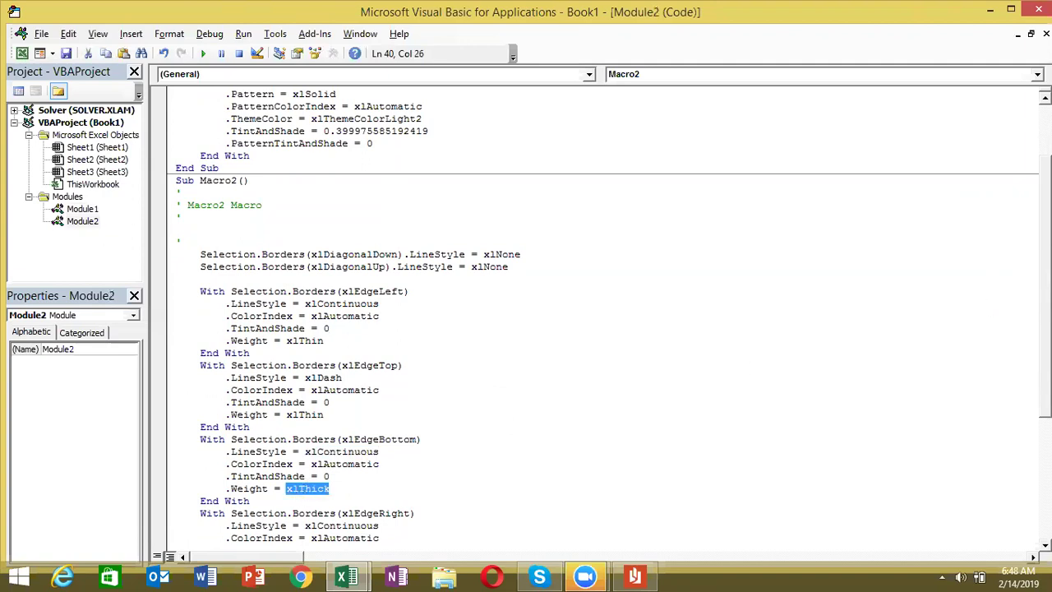
pyautogui.scroll(-2, 1022, 361)
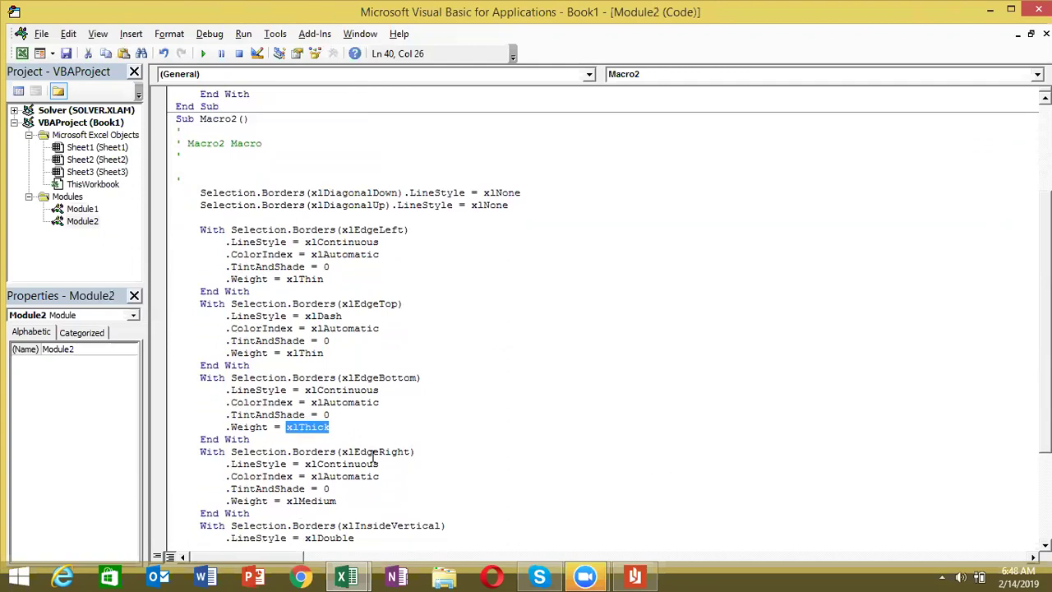
pyautogui.moveTo(286, 501); pyautogui.dragTo(346, 499)
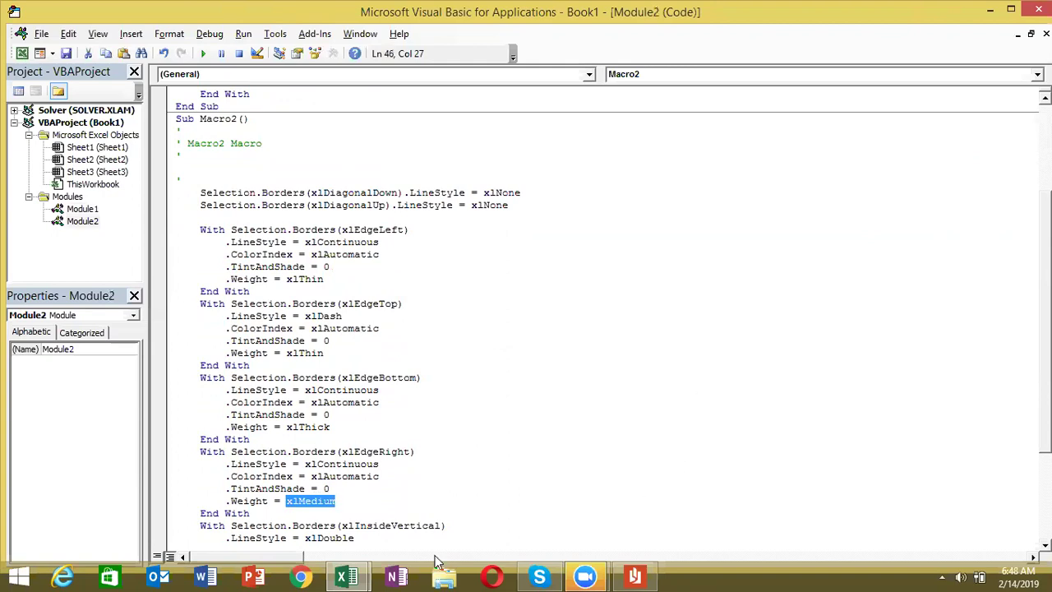
pyautogui.click(354, 539)
pyautogui.moveTo(353, 539); pyautogui.dragTo(304, 539)
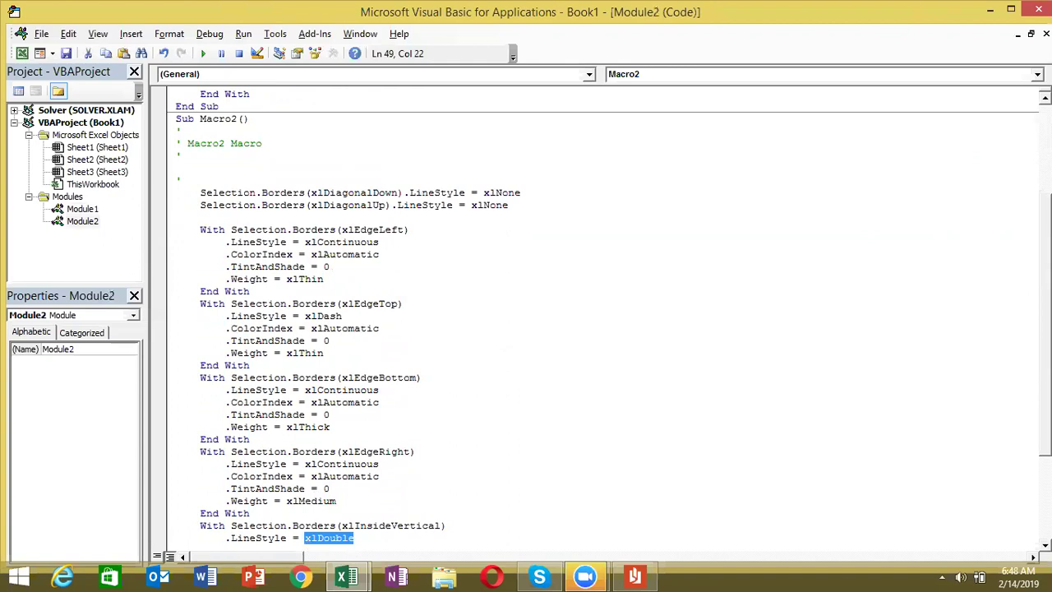
pyautogui.scroll(-2, 575, 320)
pyautogui.scroll(-2, 575, 320)
pyautogui.scroll(-1, 575, 321)
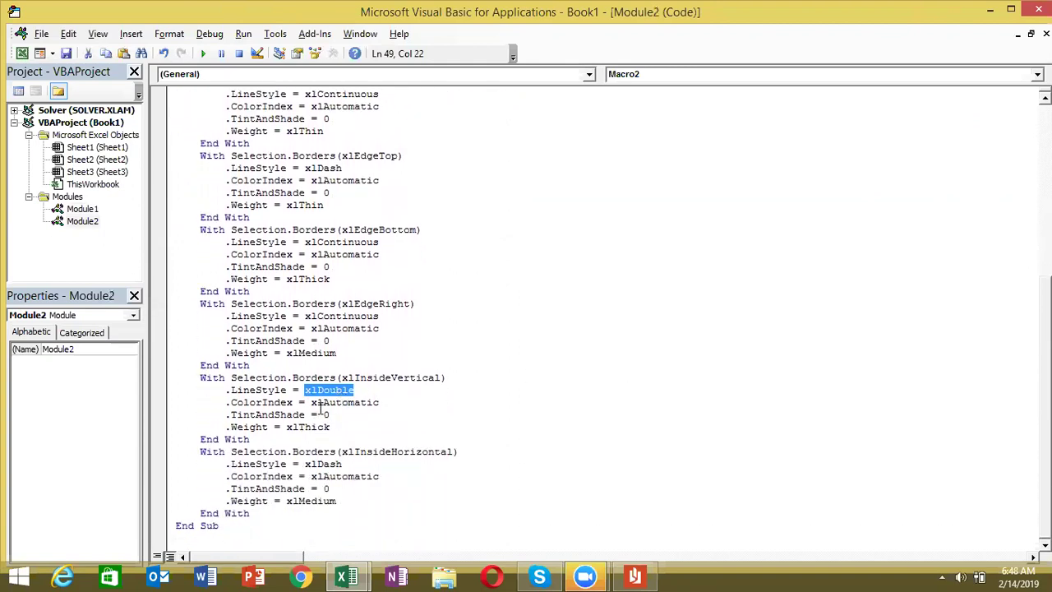
pyautogui.moveTo(284, 426); pyautogui.dragTo(345, 425)
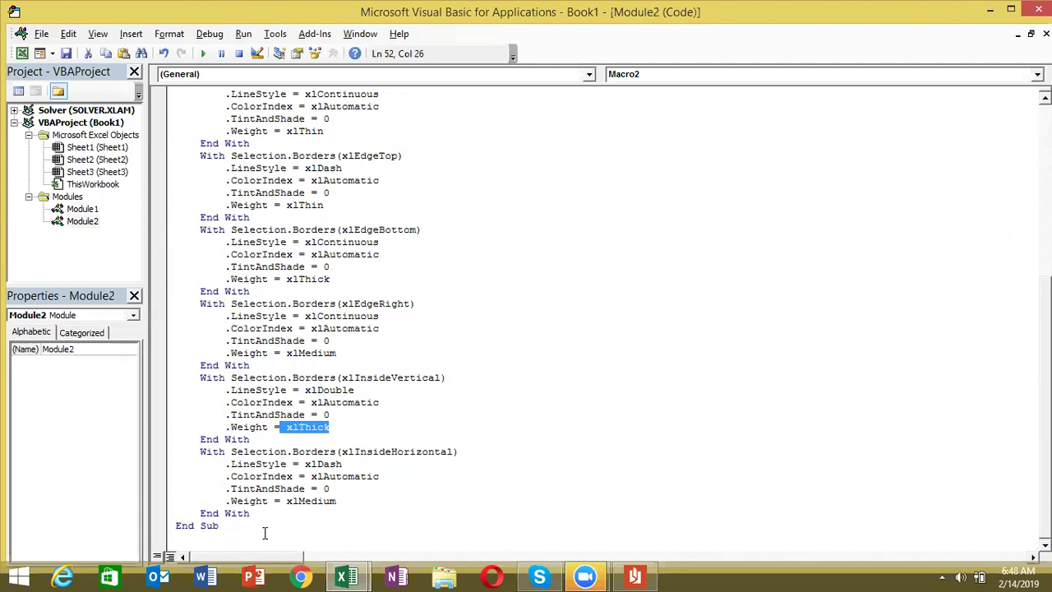
pyautogui.click(281, 501)
pyautogui.keyDown('shift'); pyautogui.click(345, 501); pyautogui.keyUp('shift')
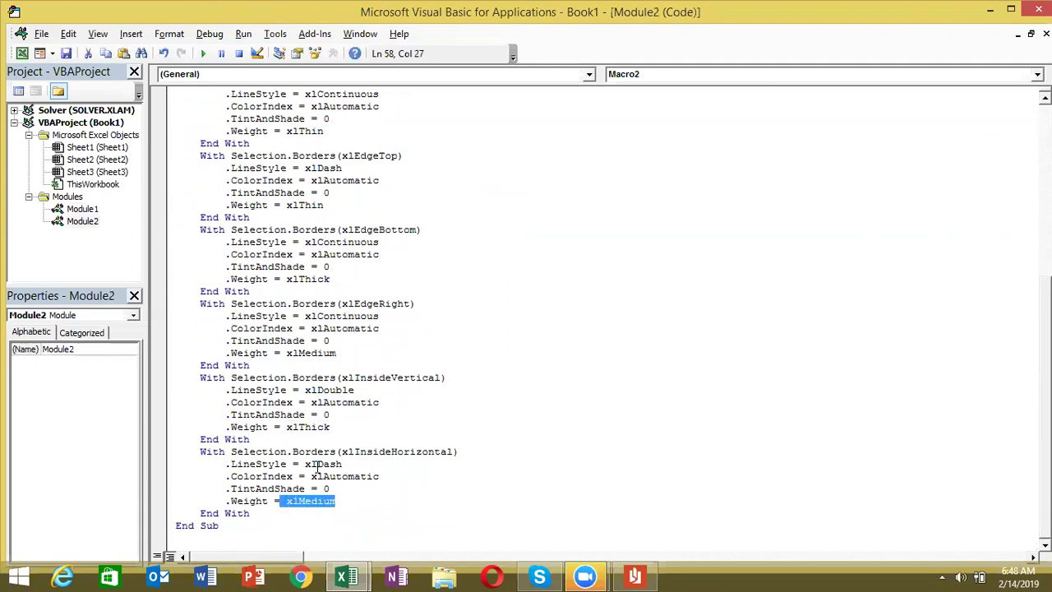
pyautogui.moveTo(305, 464); pyautogui.dragTo(360, 461)
pyautogui.moveTo(337, 502); pyautogui.dragTo(298, 502)
pyautogui.moveTo(340, 451); pyautogui.dragTo(449, 452)
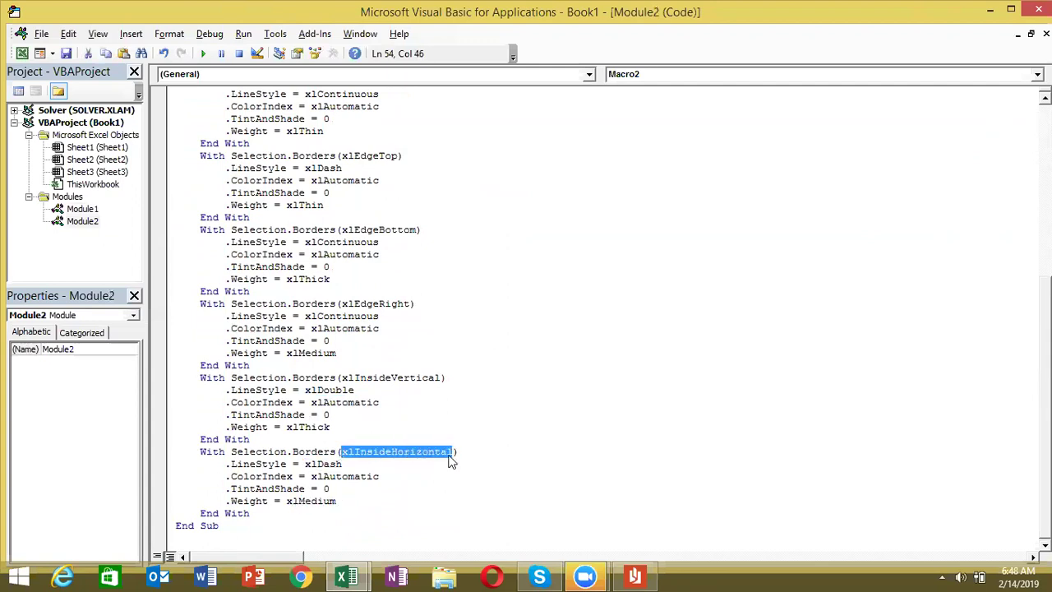
pyautogui.moveTo(349, 378); pyautogui.dragTo(439, 369)
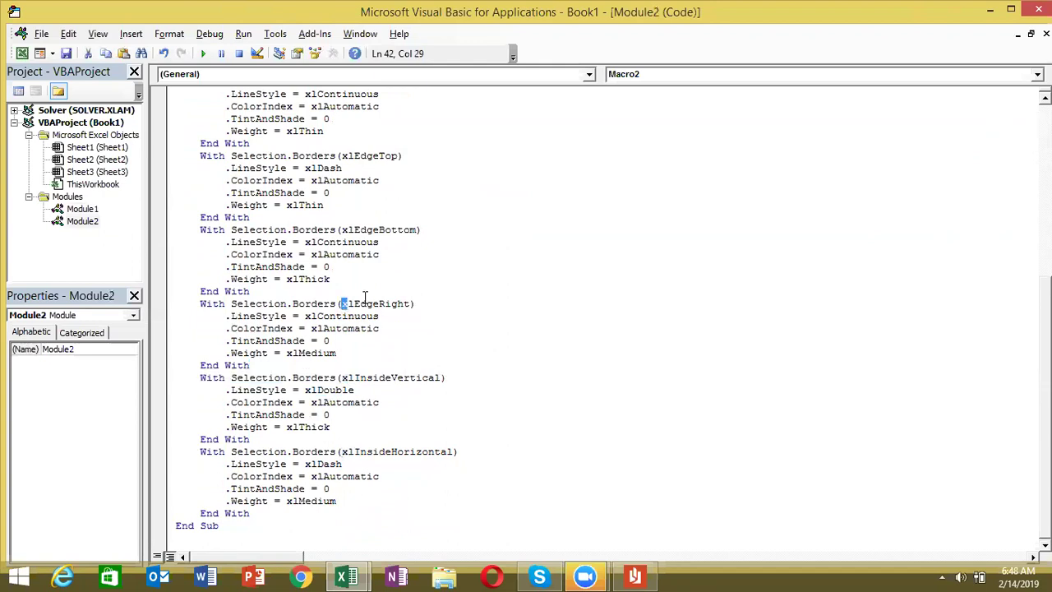
pyautogui.moveTo(343, 304); pyautogui.dragTo(368, 294)
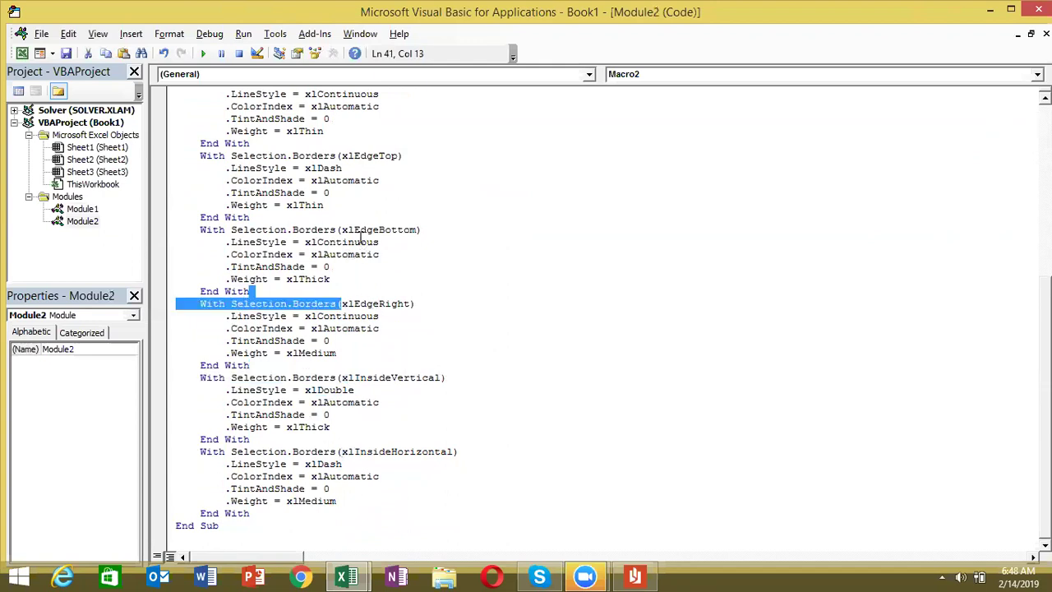
# Reopen Module1's RR macro in the VBA editor, then return to the Excel workbook.
pyautogui.hotkey('alt', 'Tab')
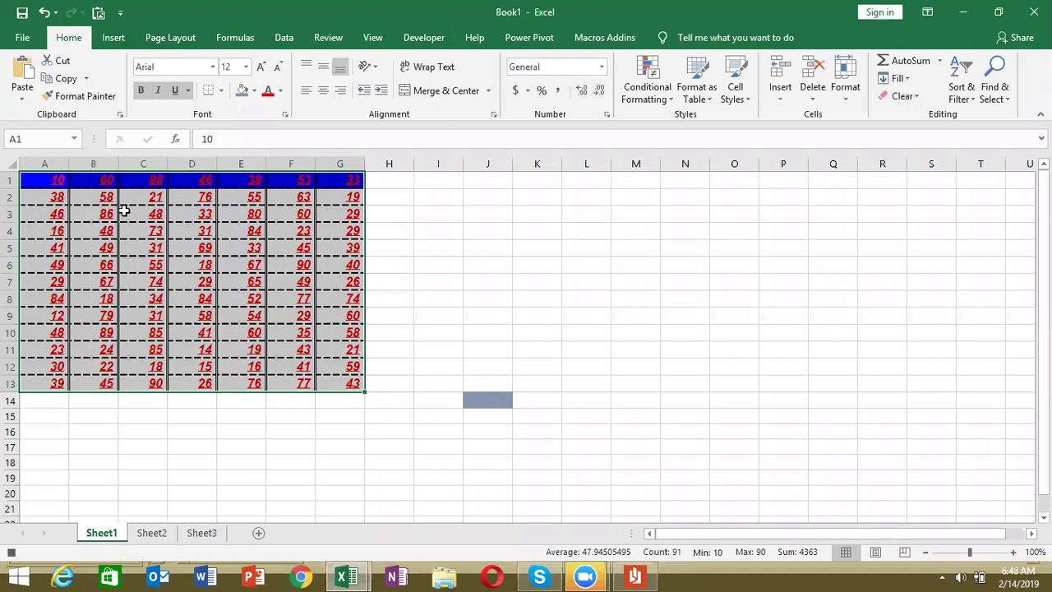
pyautogui.hotkey('alt', 'Tab')
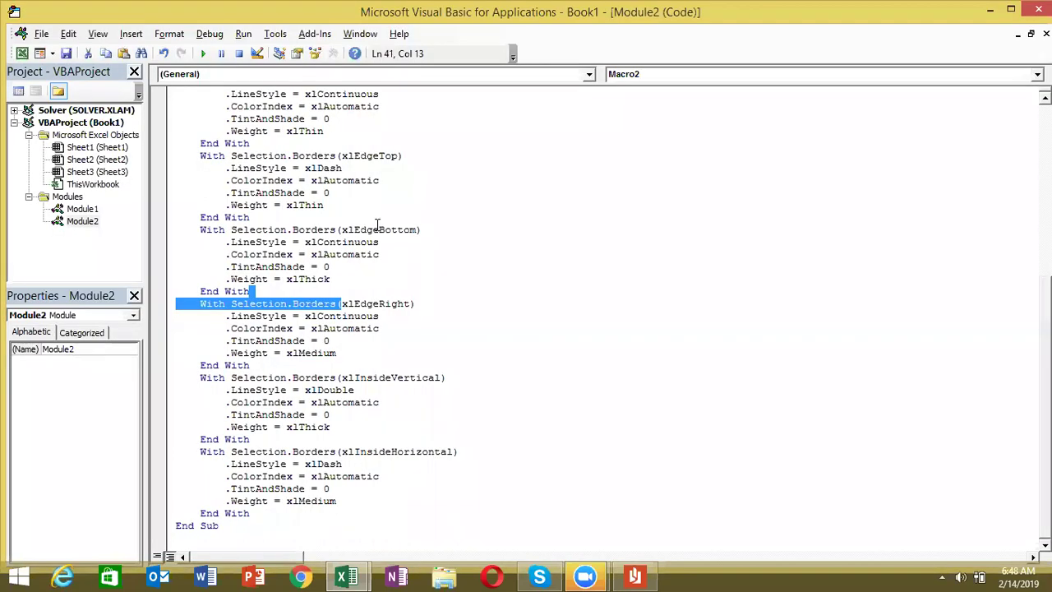
pyautogui.click(261, 300)
pyautogui.click(92, 220)
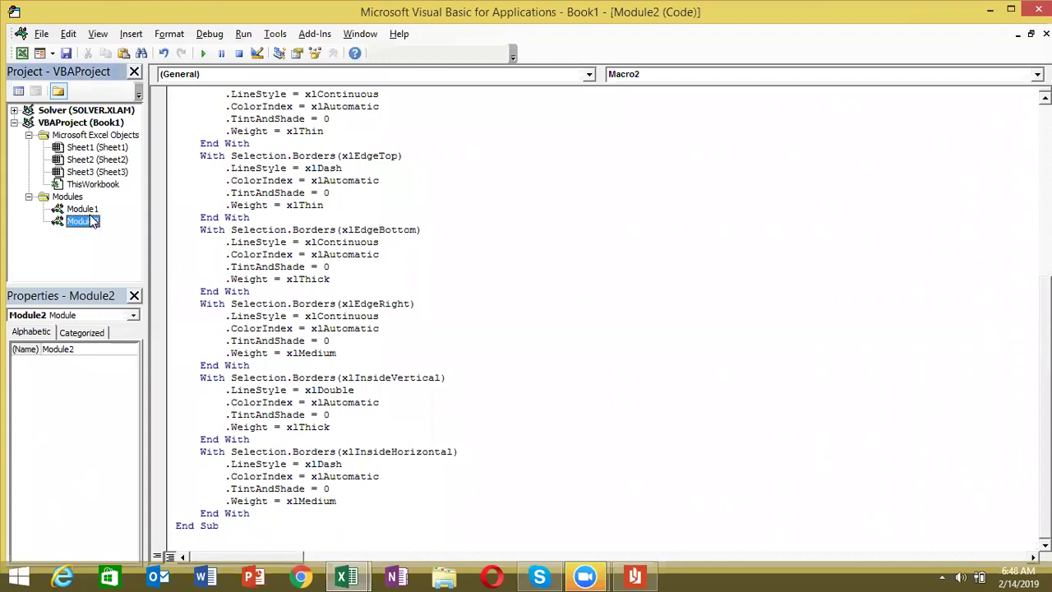
pyautogui.doubleClick(90, 210)
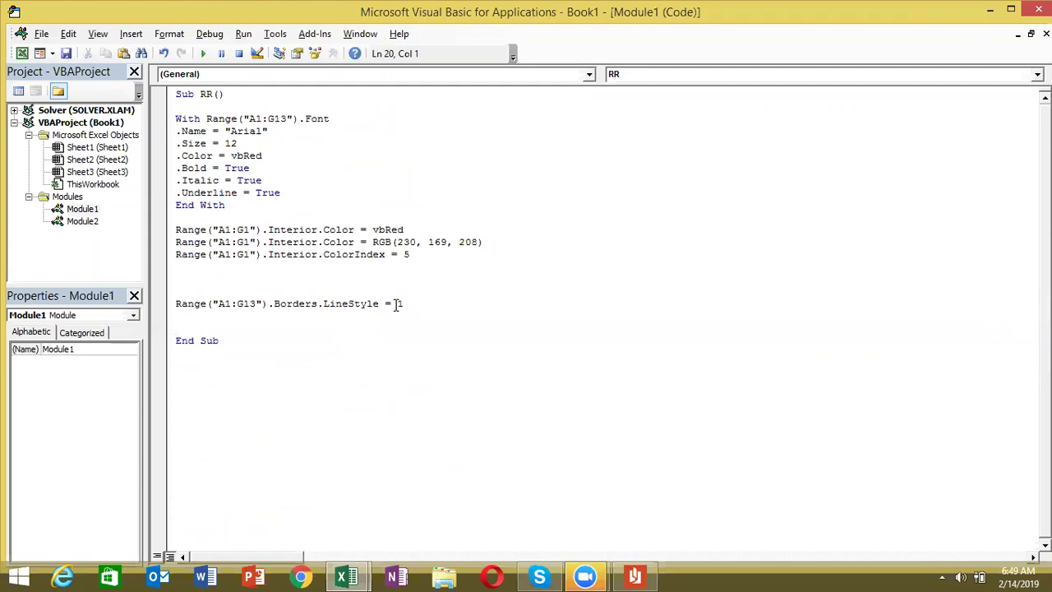
pyautogui.hotkey('alt', 'F11')
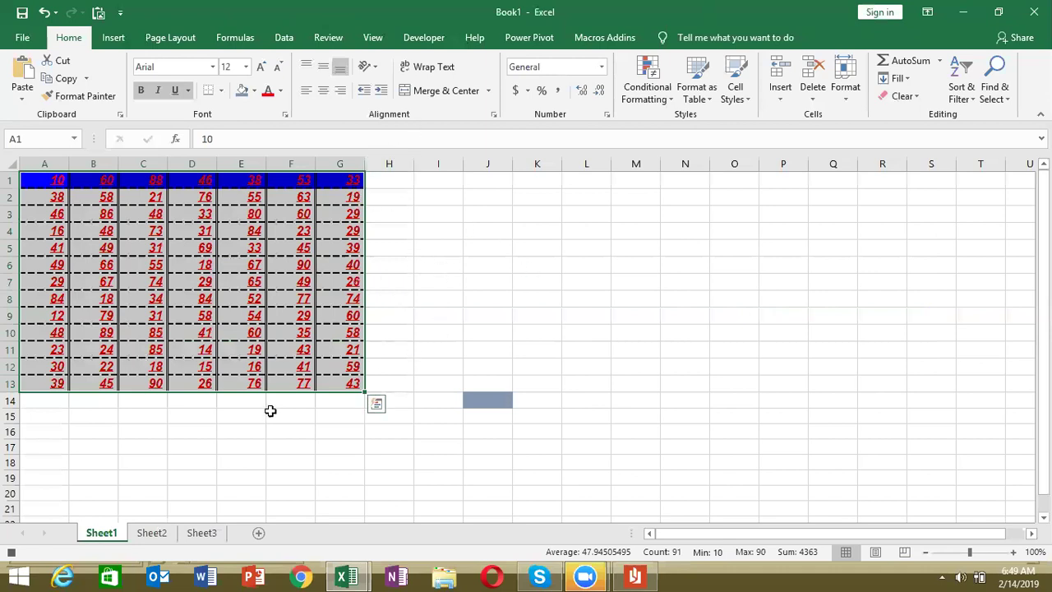
# Merge and center cell J4, then view the recorded lines in Module2's Macro2.
pyautogui.click(497, 237)
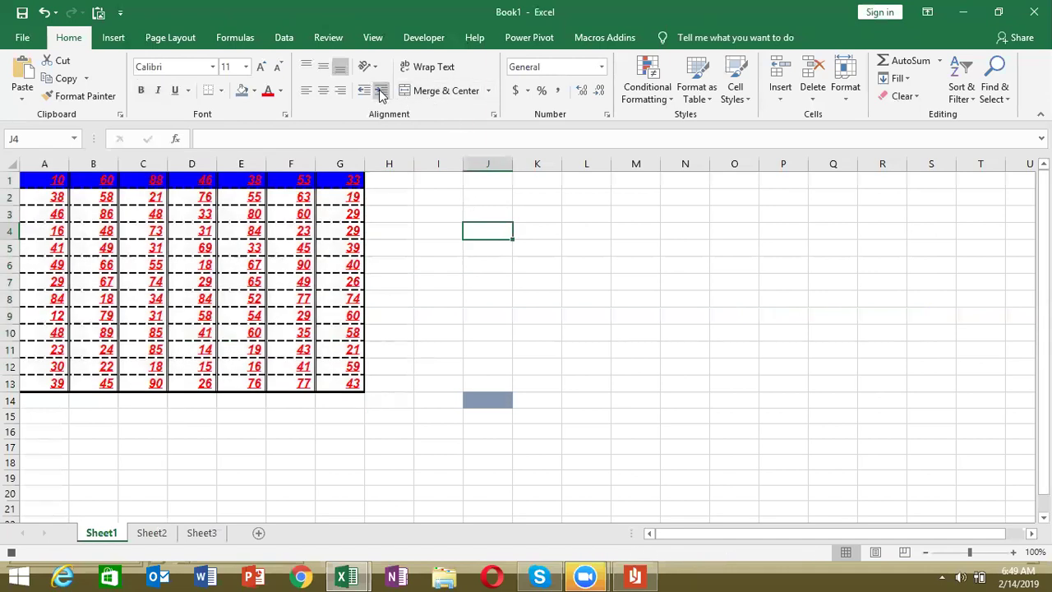
pyautogui.click(424, 94)
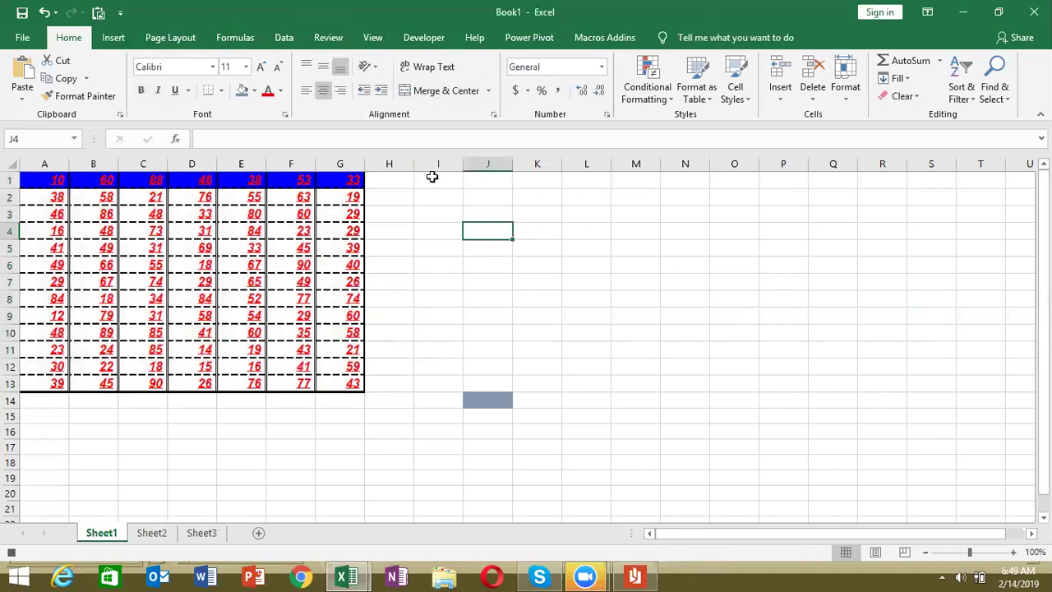
pyautogui.hotkey('alt', 'F11')
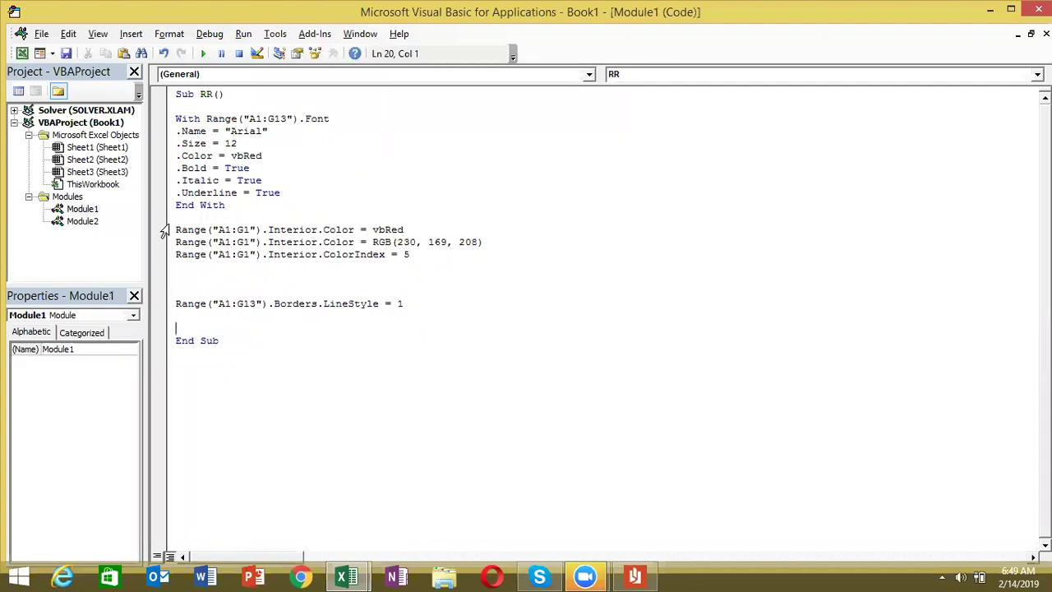
pyautogui.doubleClick(95, 223)
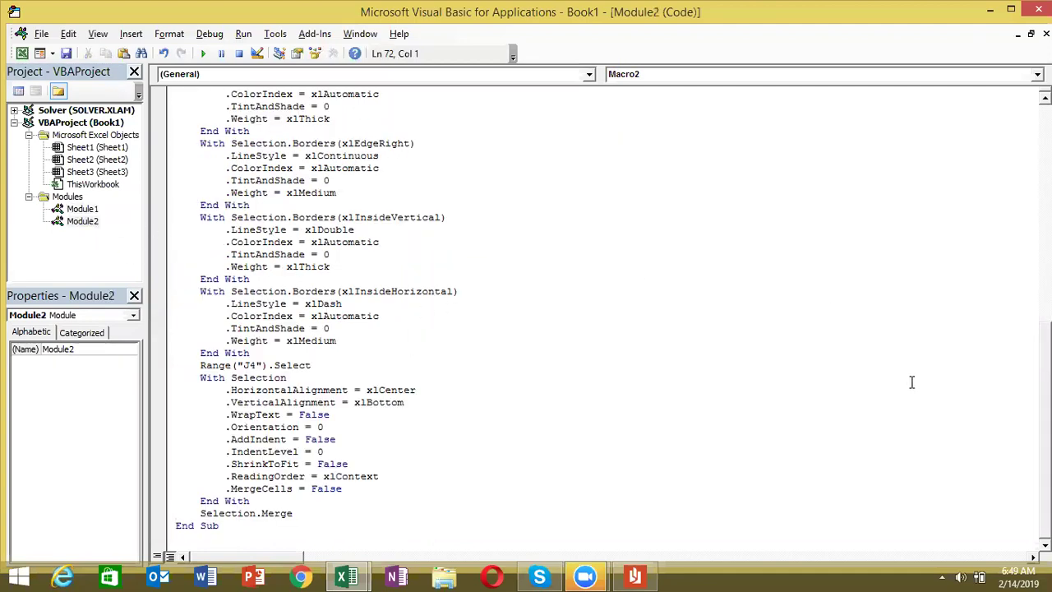
pyautogui.doubleClick(201, 377)
pyautogui.click(199, 378)
pyautogui.press('Return')
pyautogui.press('Return')
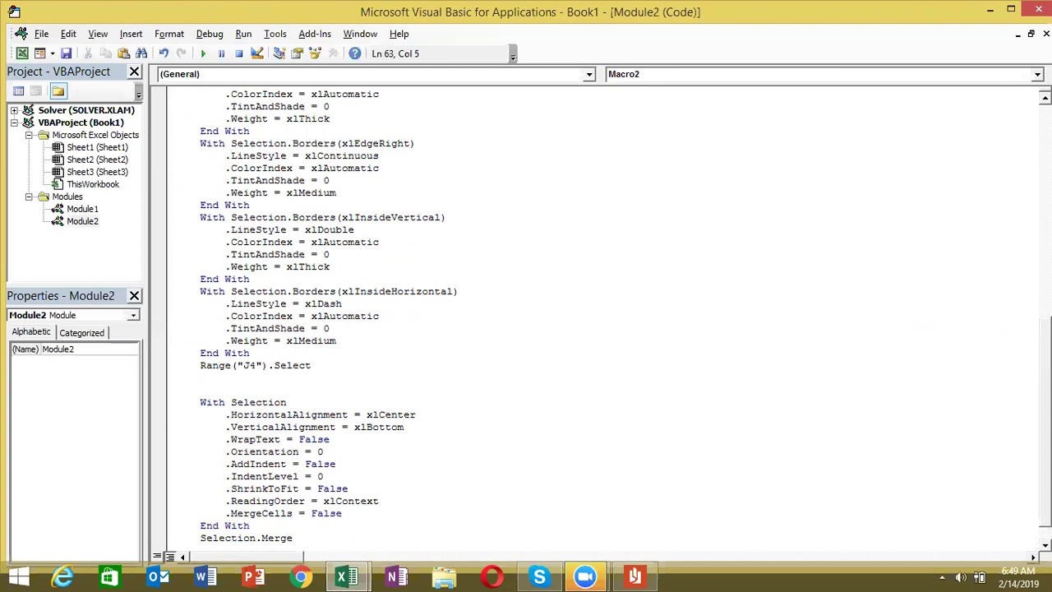
pyautogui.scroll(-1, 507, 467)
pyautogui.click(318, 390)
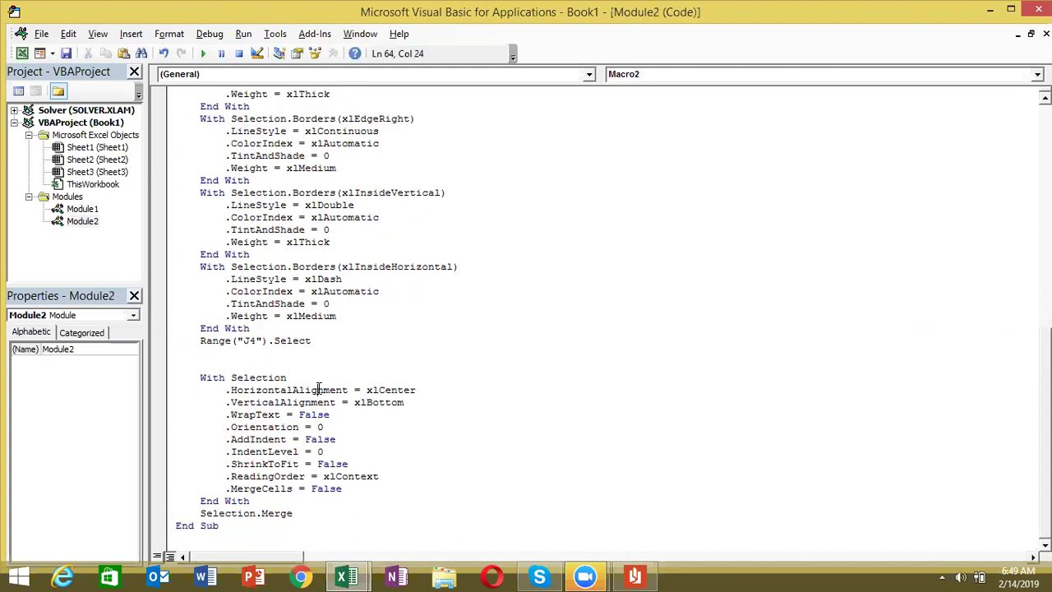
pyautogui.moveTo(371, 389); pyautogui.dragTo(426, 393)
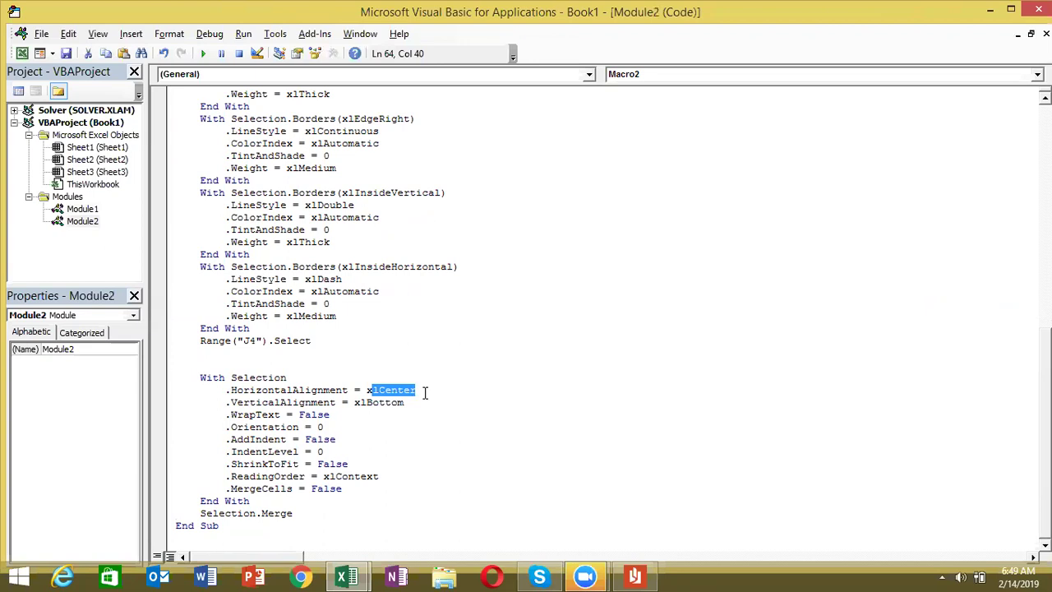
pyautogui.hotkey('alt', 'F11')
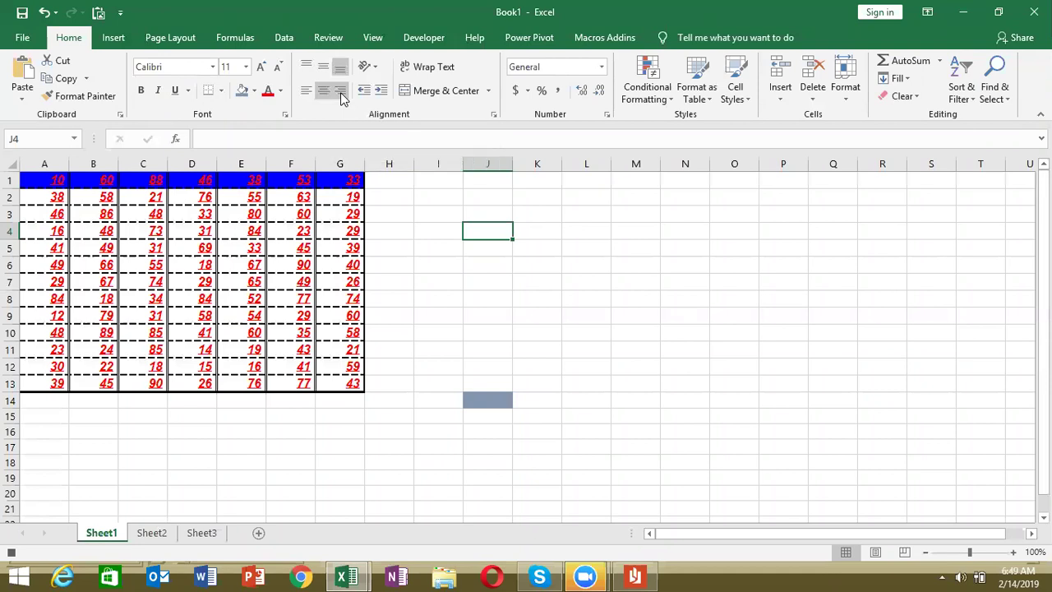
pyautogui.hotkey('alt', 'F11')
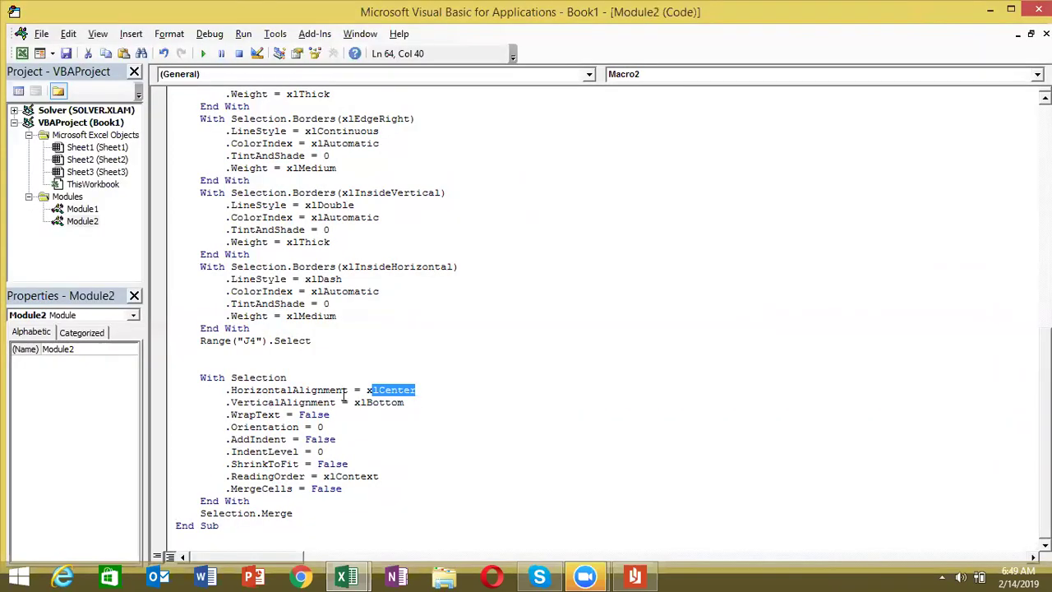
pyautogui.doubleClick(359, 402)
pyautogui.hotkey('alt', 'F11')
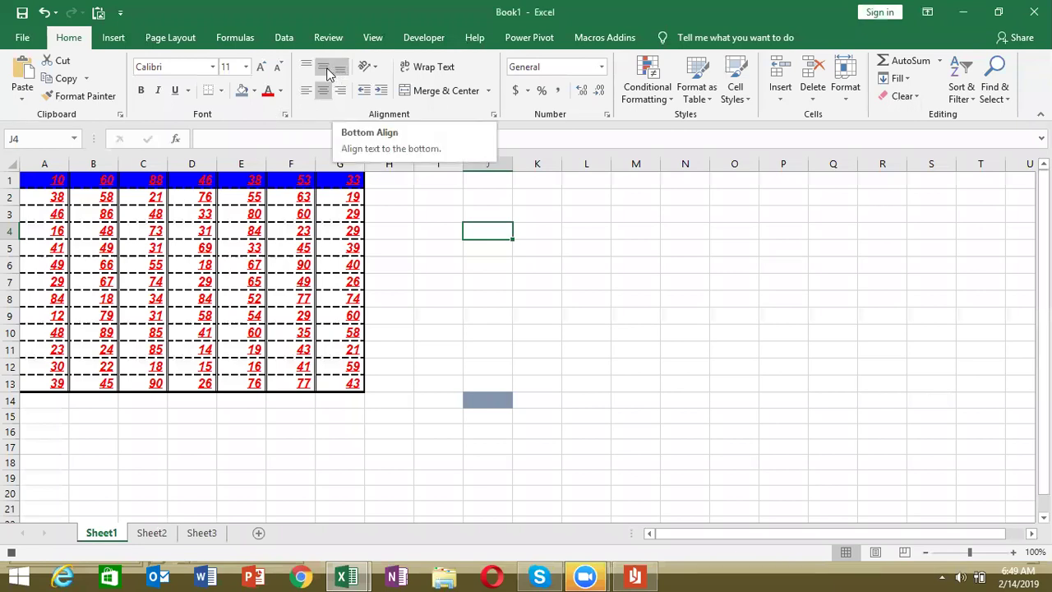
pyautogui.hotkey('alt', 'F11')
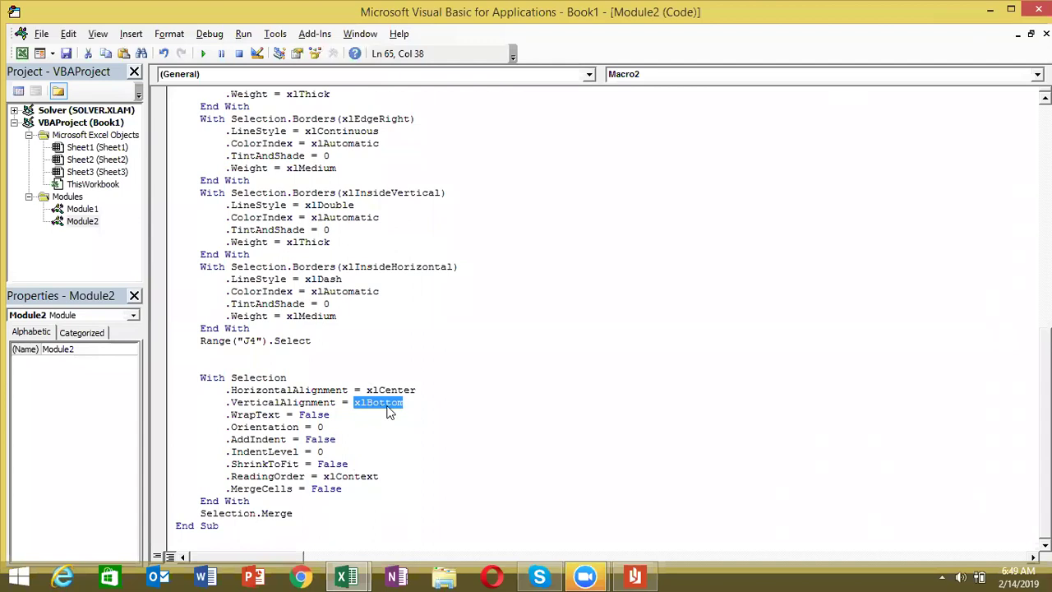
pyautogui.doubleClick(333, 415)
pyautogui.hotkey('alt', 'F11')
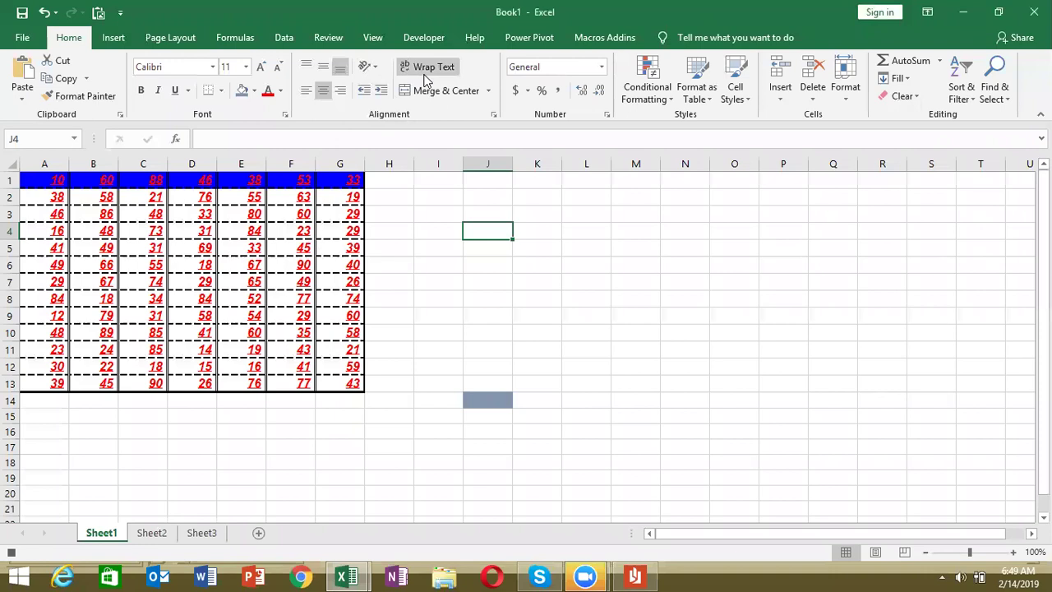
pyautogui.hotkey('alt', 'F11')
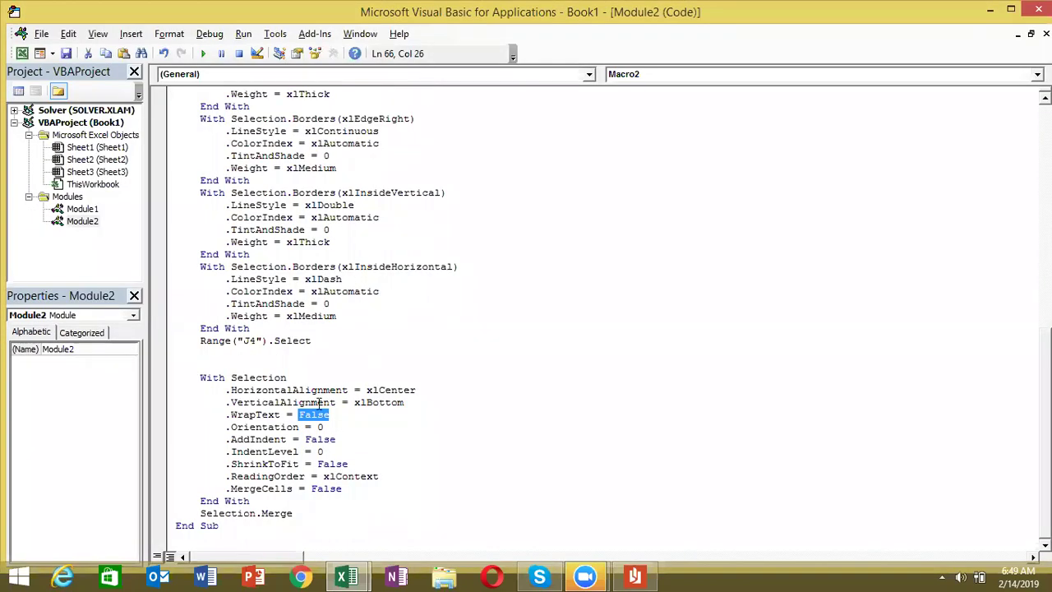
pyautogui.doubleClick(320, 427)
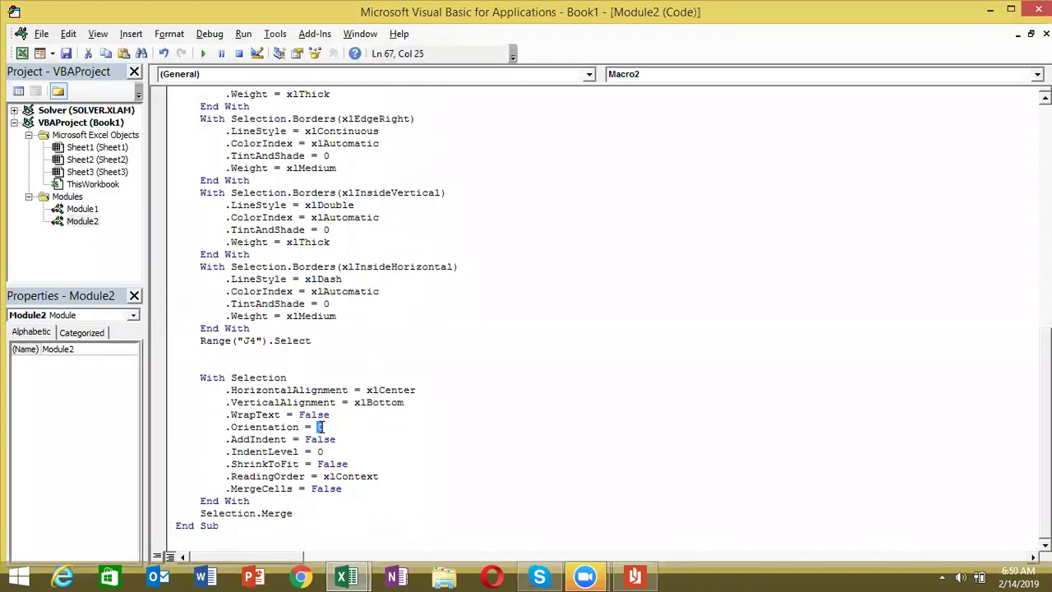
pyautogui.hotkey('alt', 'F11')
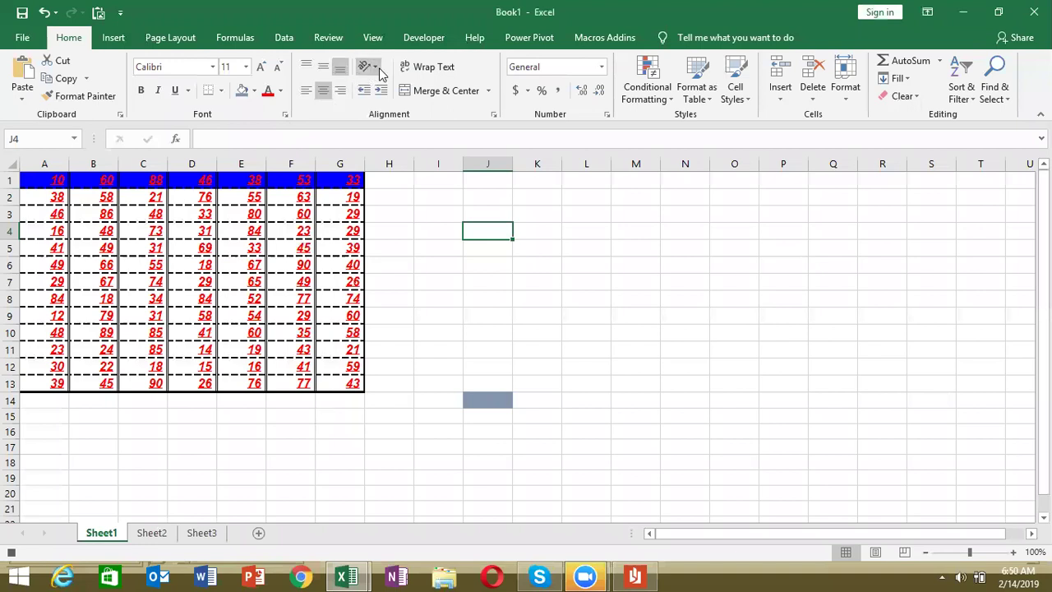
pyautogui.click(375, 66)
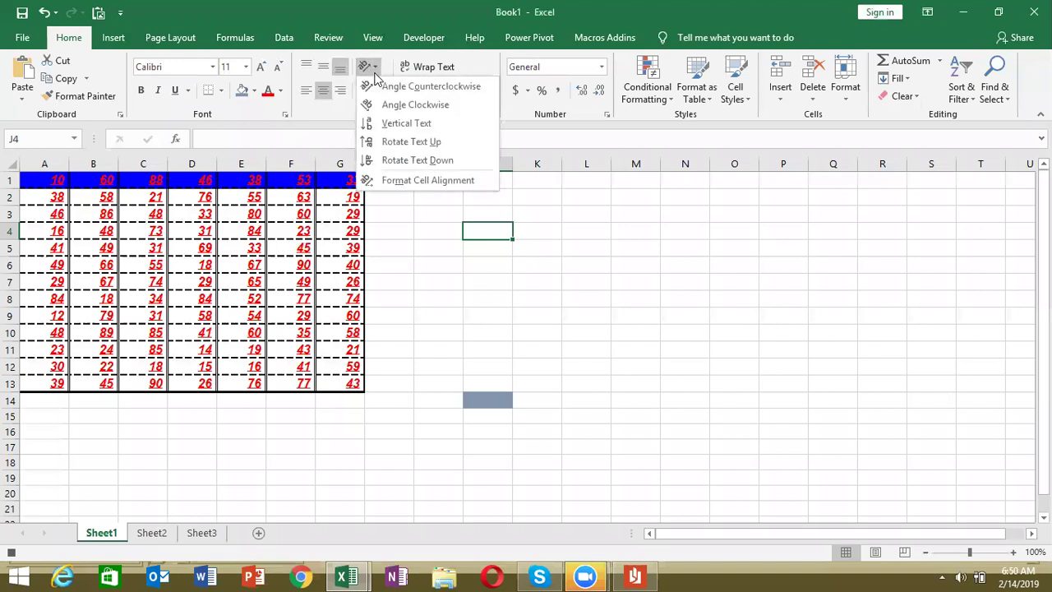
pyautogui.click(341, 121)
pyautogui.hotkey('alt', 'F11')
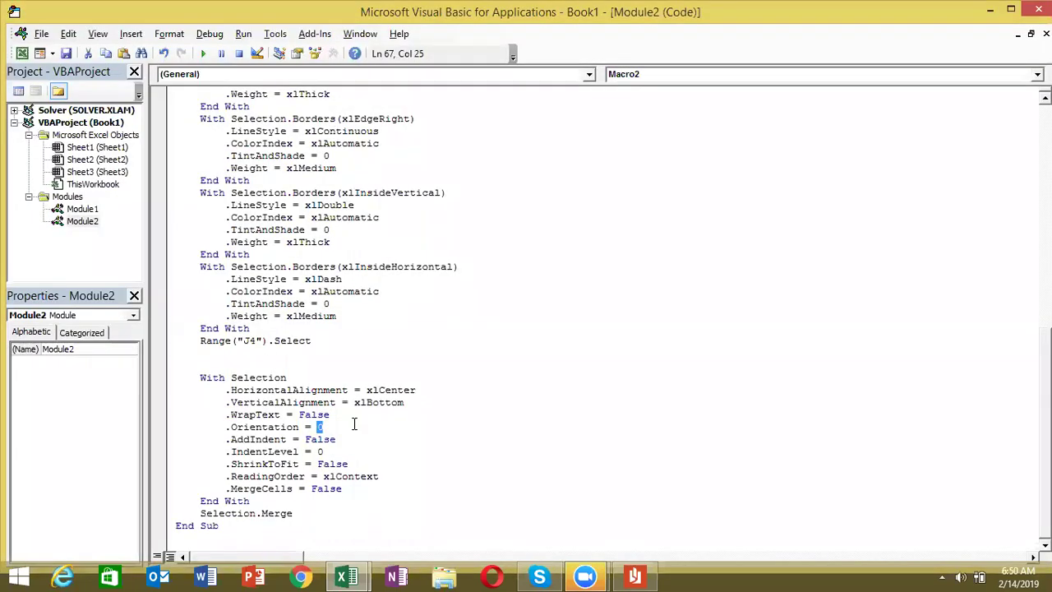
pyautogui.click(338, 439)
pyautogui.hotkey('alt', 'F11')
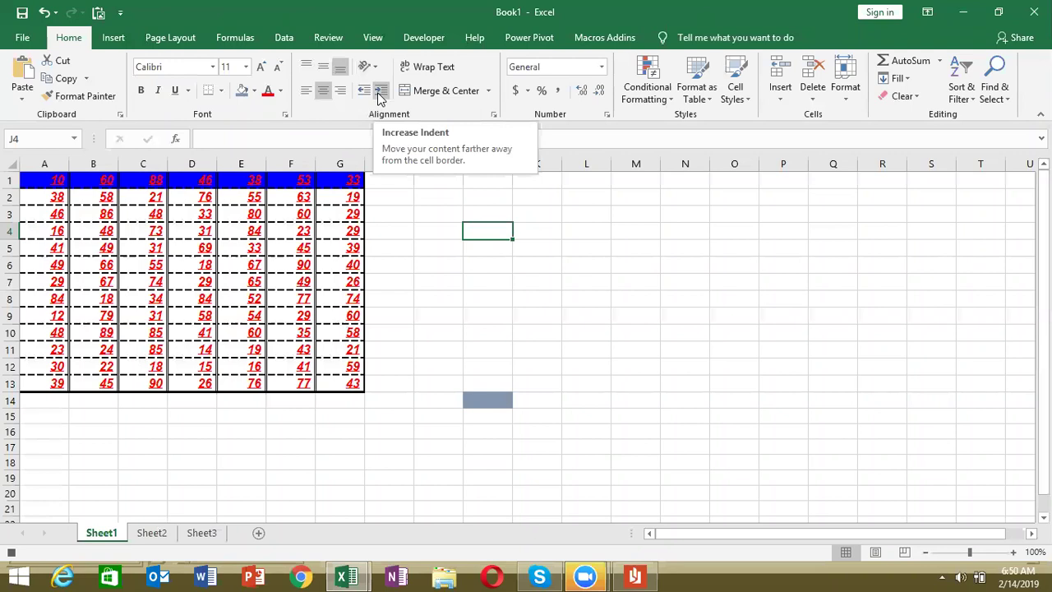
pyautogui.hotkey('alt', 'F11')
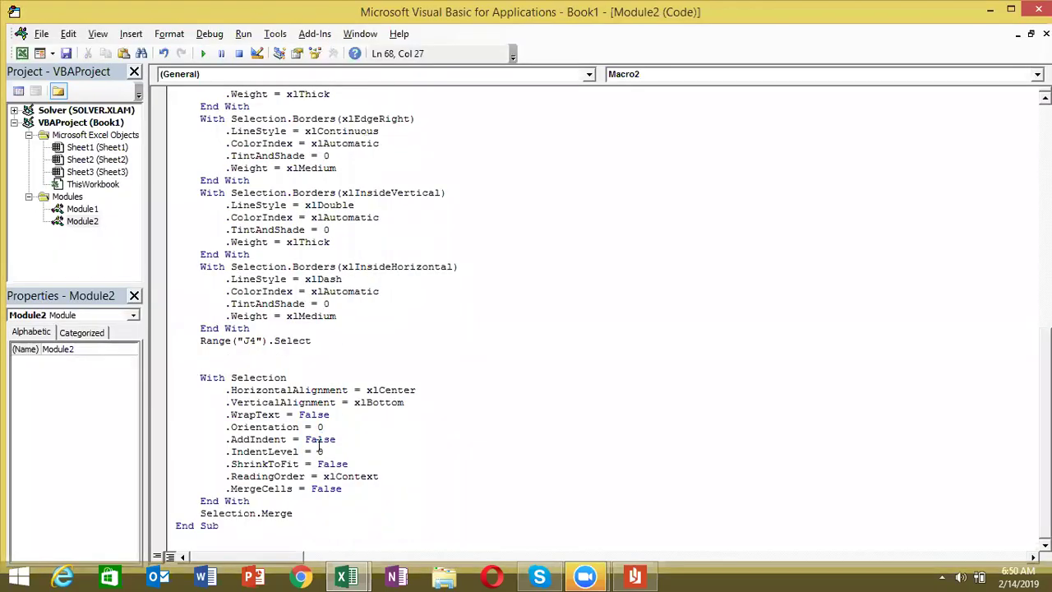
pyautogui.doubleClick(320, 452)
# Delete the .ReadingOrder = xlContext line from Module2's alignment block.
pyautogui.doubleClick(291, 465)
pyautogui.moveTo(385, 476)
pyautogui.mouseDown()
pyautogui.moveTo(230, 488)
pyautogui.moveTo(226, 476)
pyautogui.mouseUp()
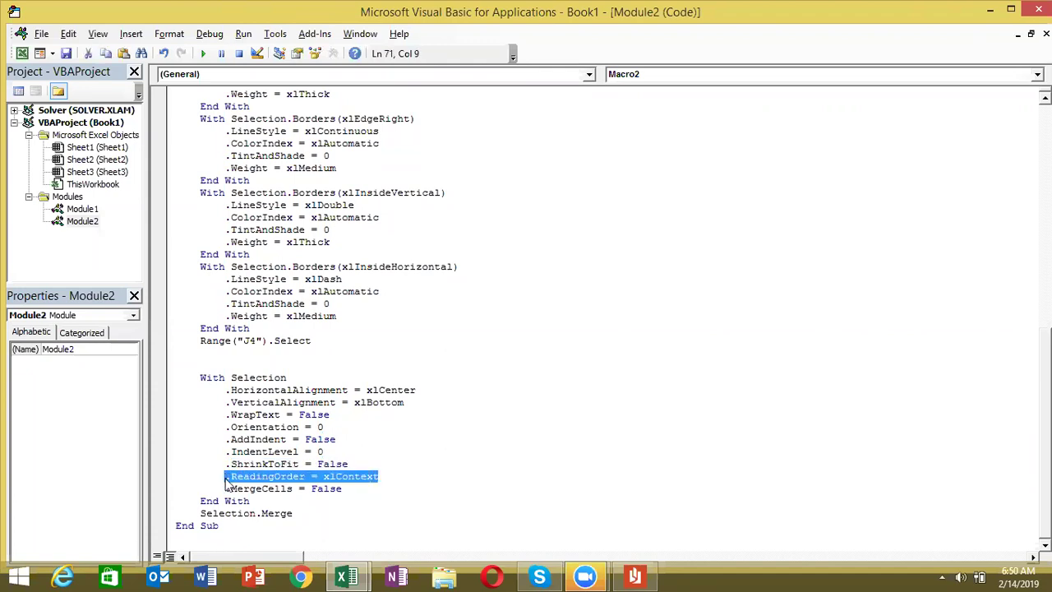
pyautogui.press('Delete')
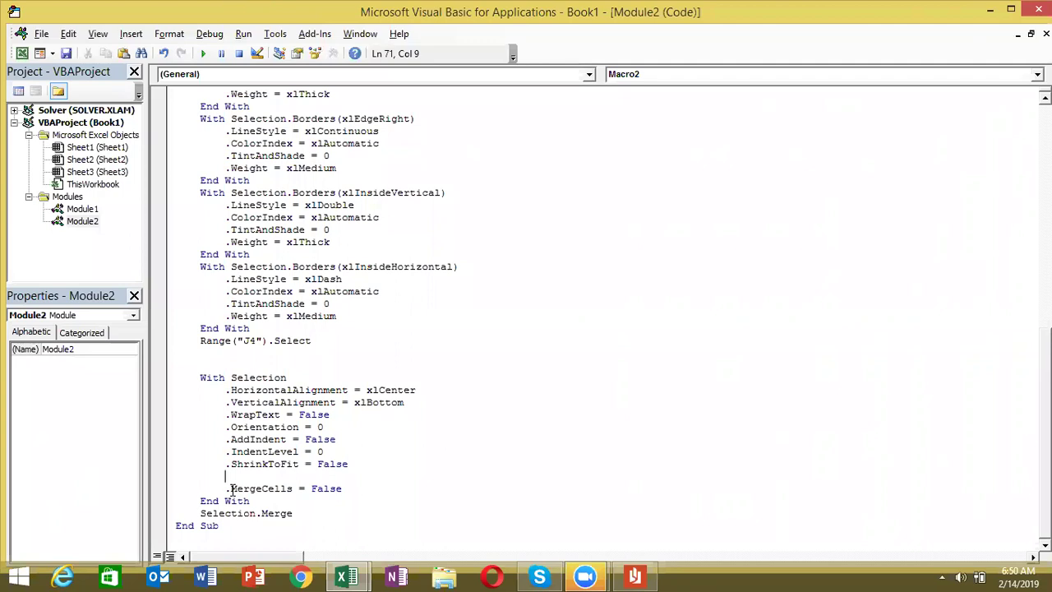
pyautogui.moveTo(231, 488); pyautogui.dragTo(334, 493)
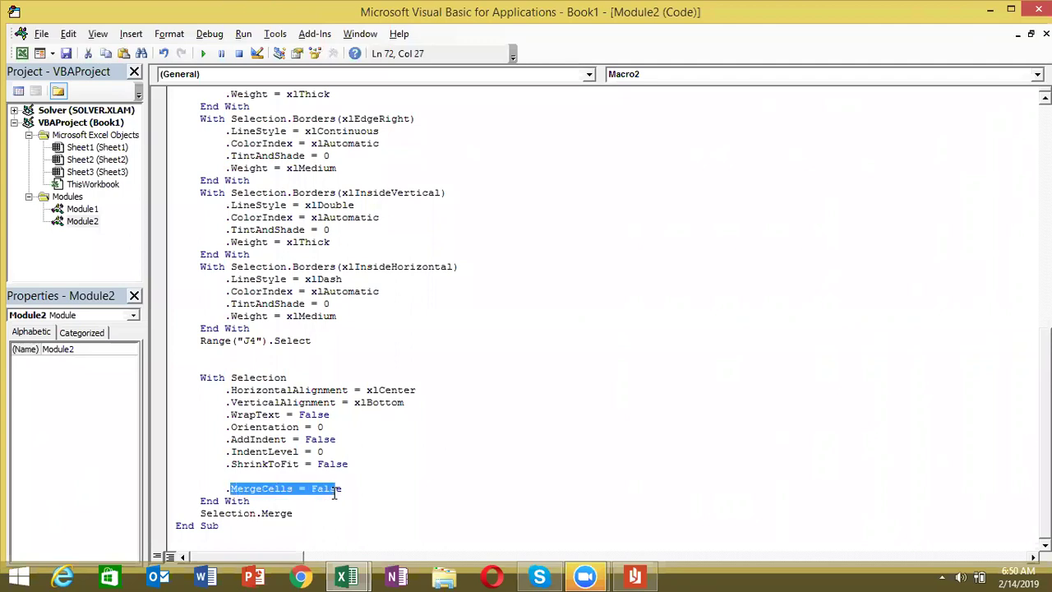
pyautogui.hotkey('alt', 'F11')
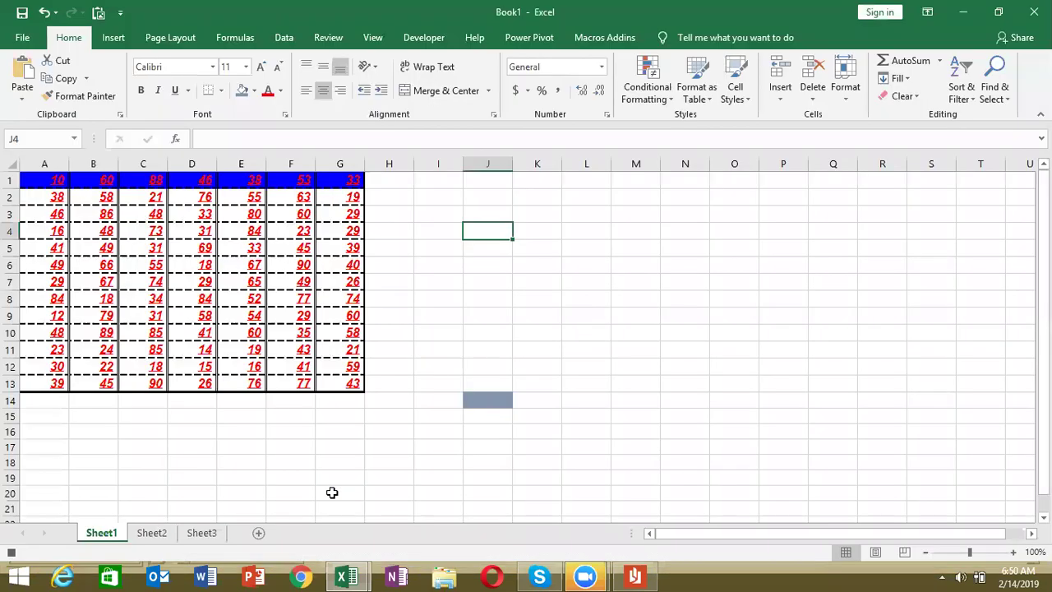
pyautogui.hotkey('alt', 'F11')
pyautogui.click(338, 500)
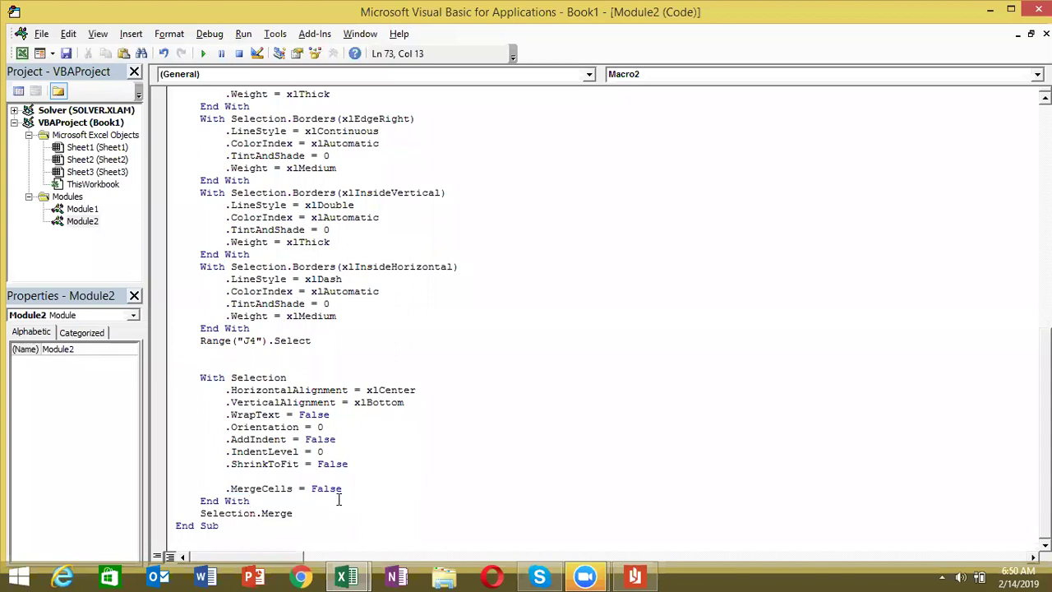
# Remove the blank line and extra indentation before .MergeCells, then open Module1's code.
pyautogui.moveTo(279, 512); pyautogui.dragTo(198, 514)
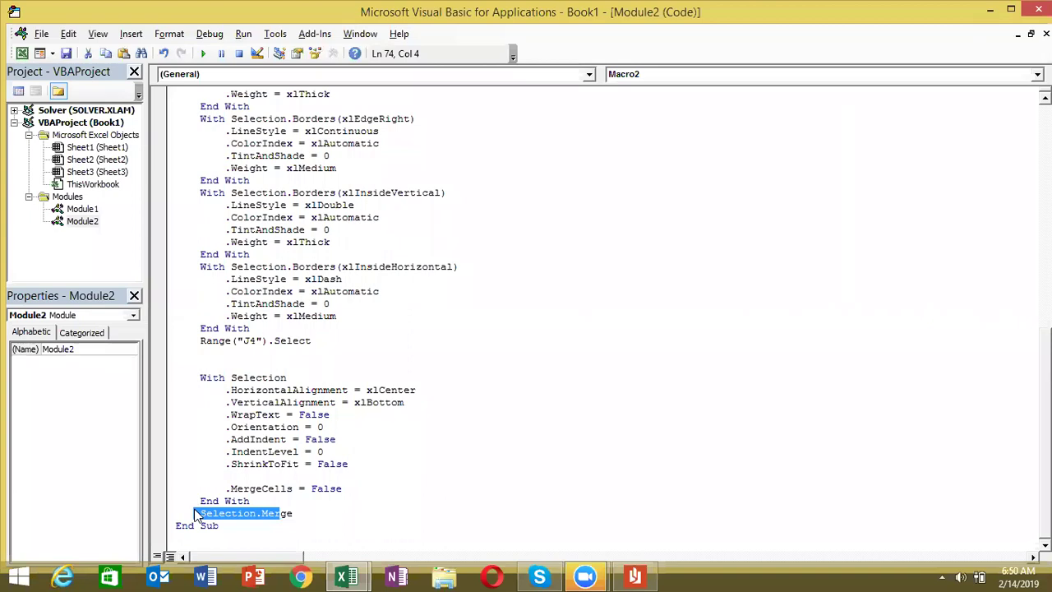
pyautogui.click(232, 485)
pyautogui.click(233, 476)
pyautogui.press('Delete')
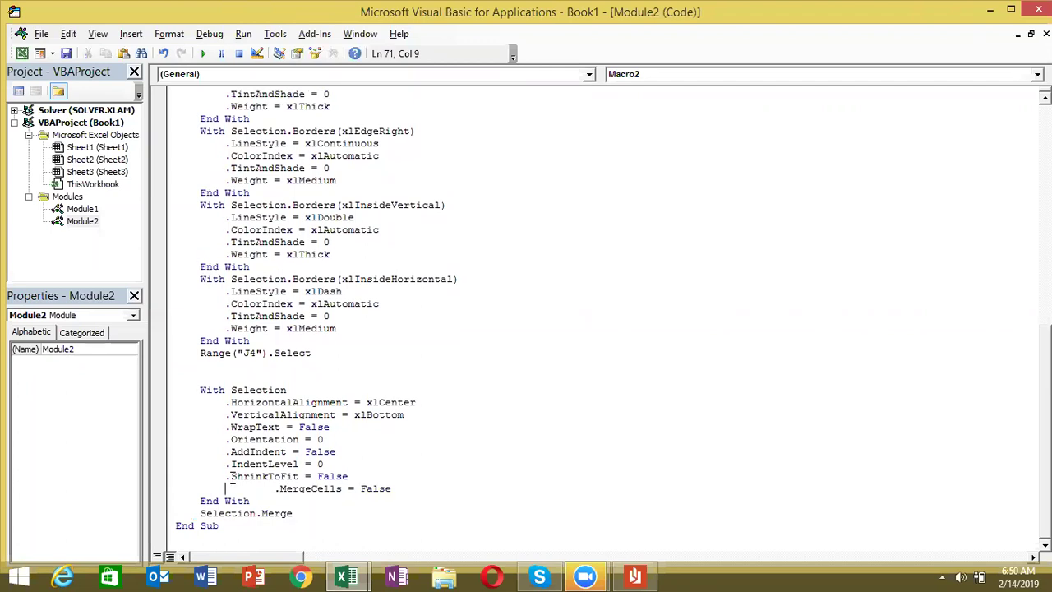
pyautogui.press('Delete')
pyautogui.press('Delete')
pyautogui.press('Delete')
pyautogui.press('Delete')
pyautogui.press('Delete')
pyautogui.press('Delete')
pyautogui.press('Delete')
pyautogui.press('Delete')
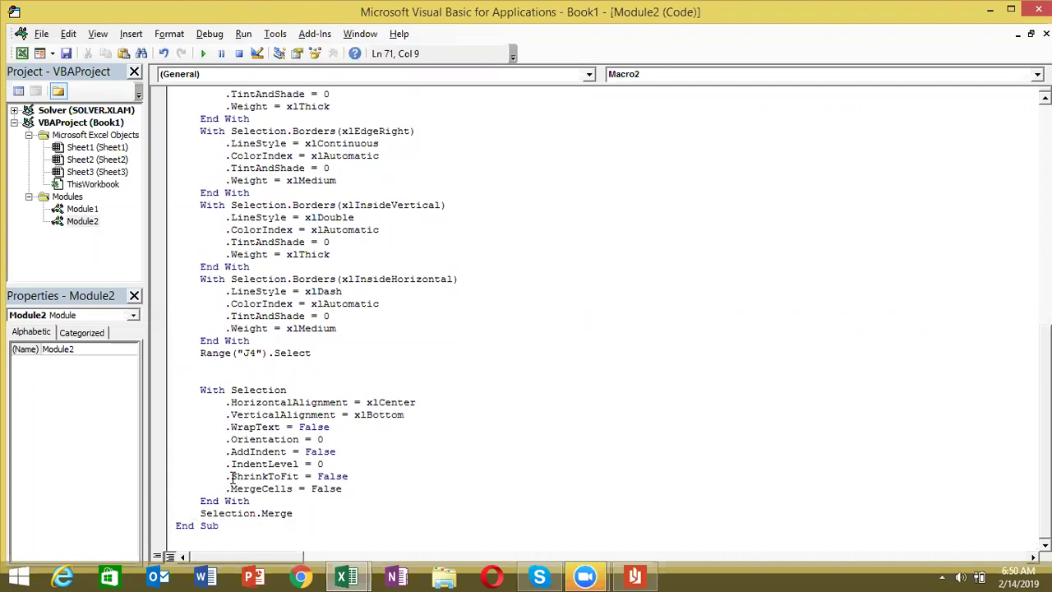
pyautogui.doubleClick(83, 210)
# Add a line below Borders setting the range's NumberFormat to "0.00".
pyautogui.click(197, 317)
pyautogui.write('range("')
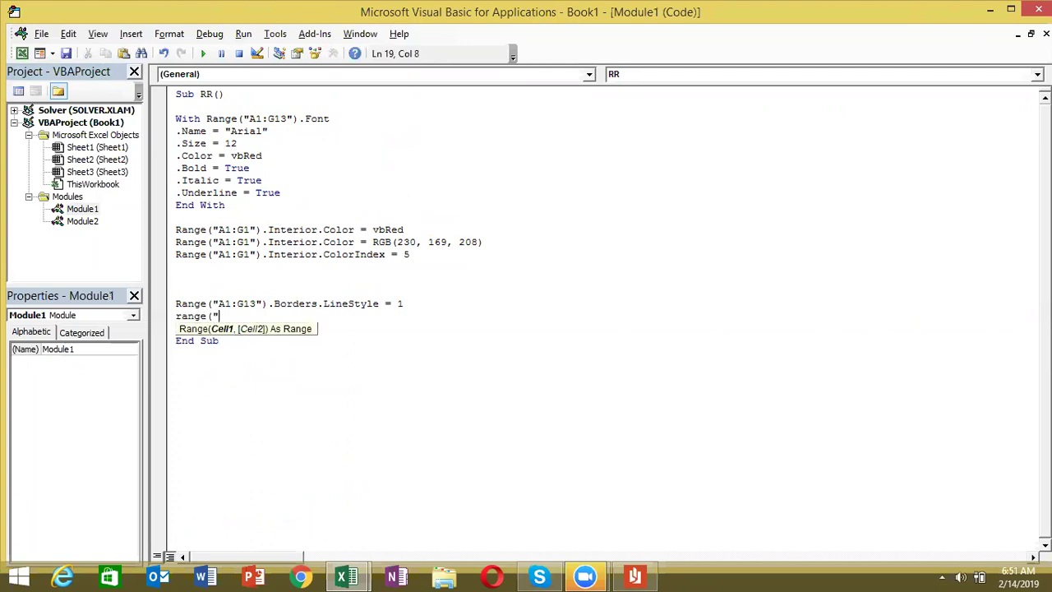
pyautogui.write('1')
pyautogui.write(':G')
pyautogui.write('3"')
pyautogui.write(').nu')
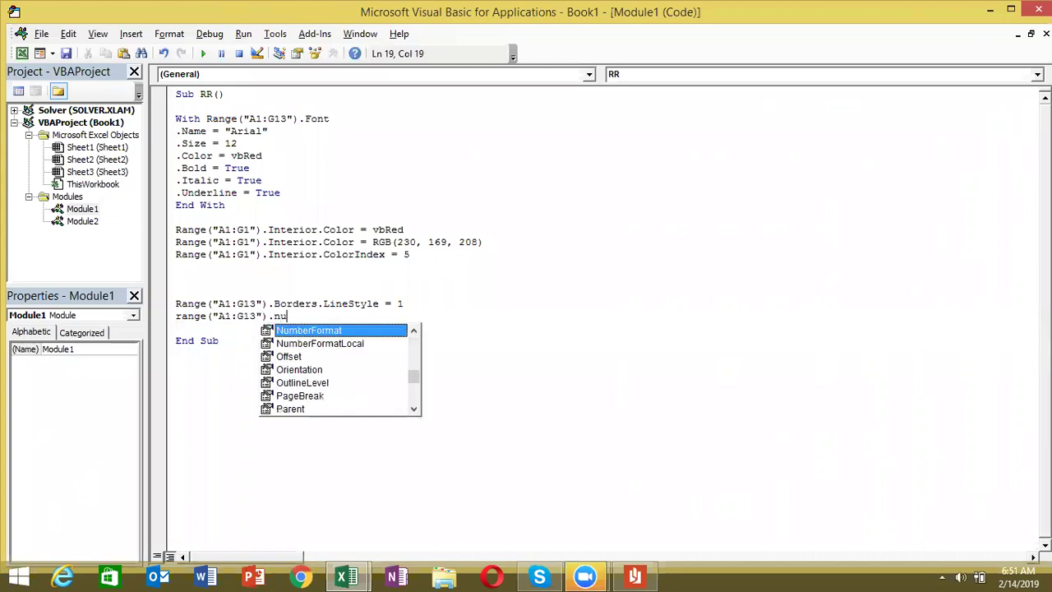
pyautogui.press('Tab')
pyautogui.write('=')
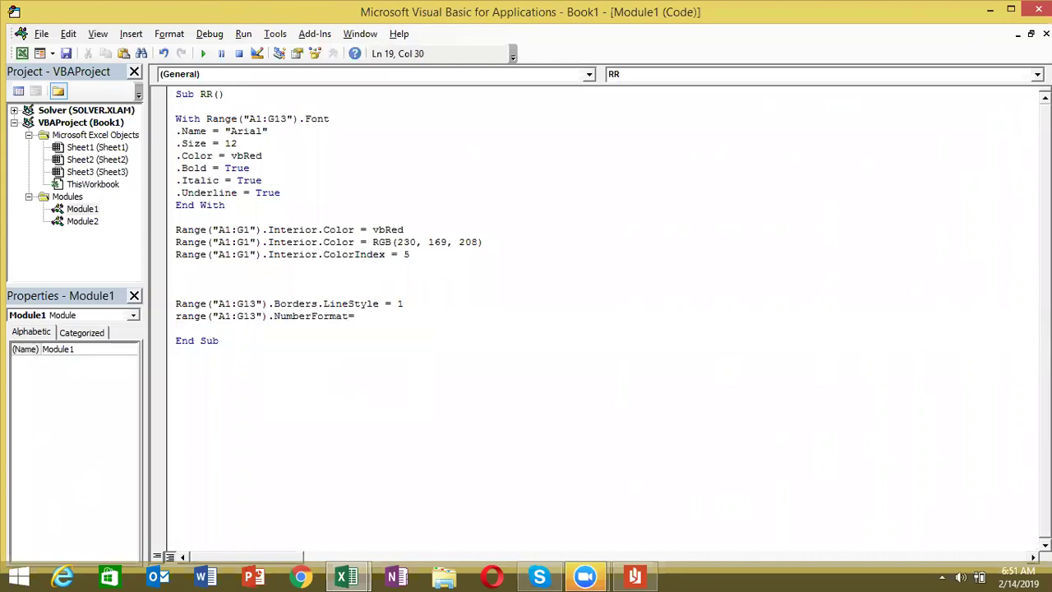
pyautogui.write('"')
pyautogui.write('0.00')
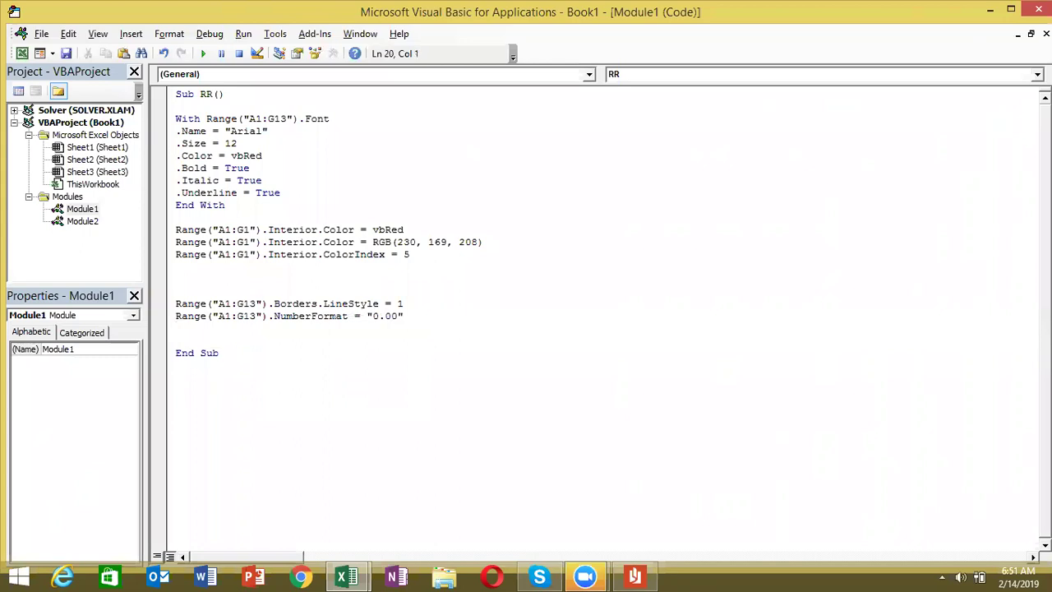
# Duplicate the NumberFormat line and change its format to "0.00%".
pyautogui.press('Up')
pyautogui.hotkey('shift', 'Down')
pyautogui.hotkey('ctrl', 'c')
pyautogui.hotkey('ctrl', 'v')
# Add a third NumberFormat line with "DD-MMM-YY" and leave a blank line before End Sub.
pyautogui.hotkey('ctrl', 'v')
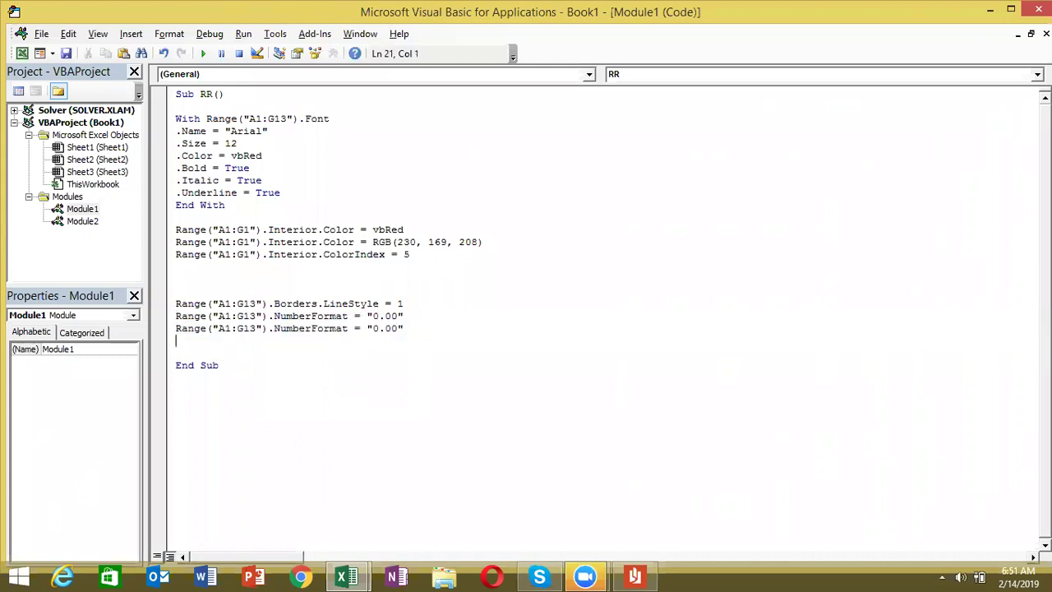
pyautogui.click(398, 328)
pyautogui.press('Right')
pyautogui.press('Left')
pyautogui.click(398, 328)
pyautogui.write('%')
pyautogui.click(176, 340)
pyautogui.hotkey('ctrl', 'v')
pyautogui.click(399, 341)
pyautogui.press('BackSpace')
pyautogui.press('BackSpace')
pyautogui.press('BackSpace')
pyautogui.press('BackSpace')
pyautogui.write('DD-MMM')
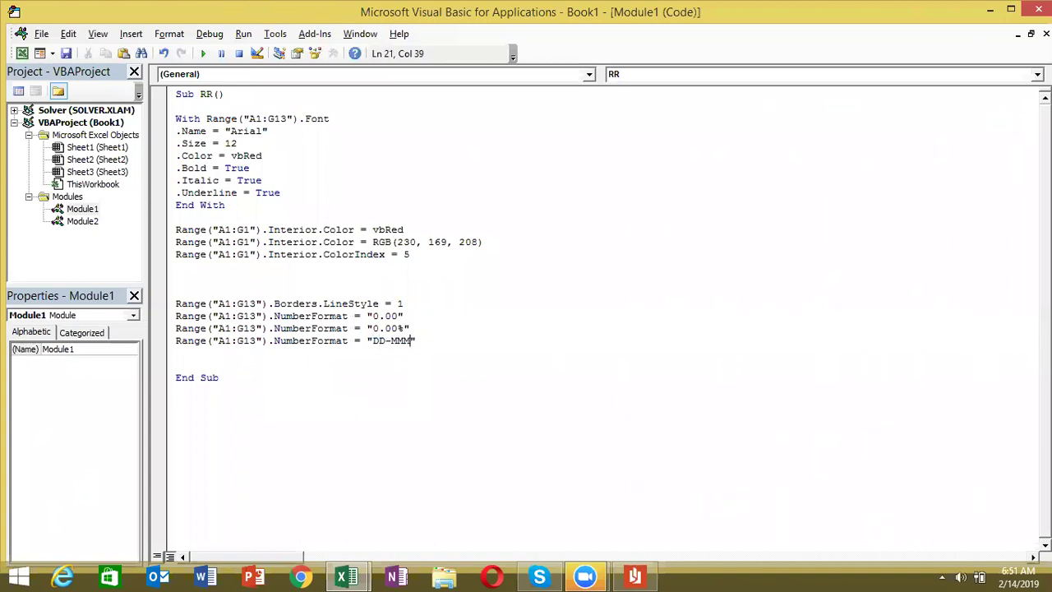
pyautogui.write('-YY')
pyautogui.click(242, 352)
pyautogui.press('Return')
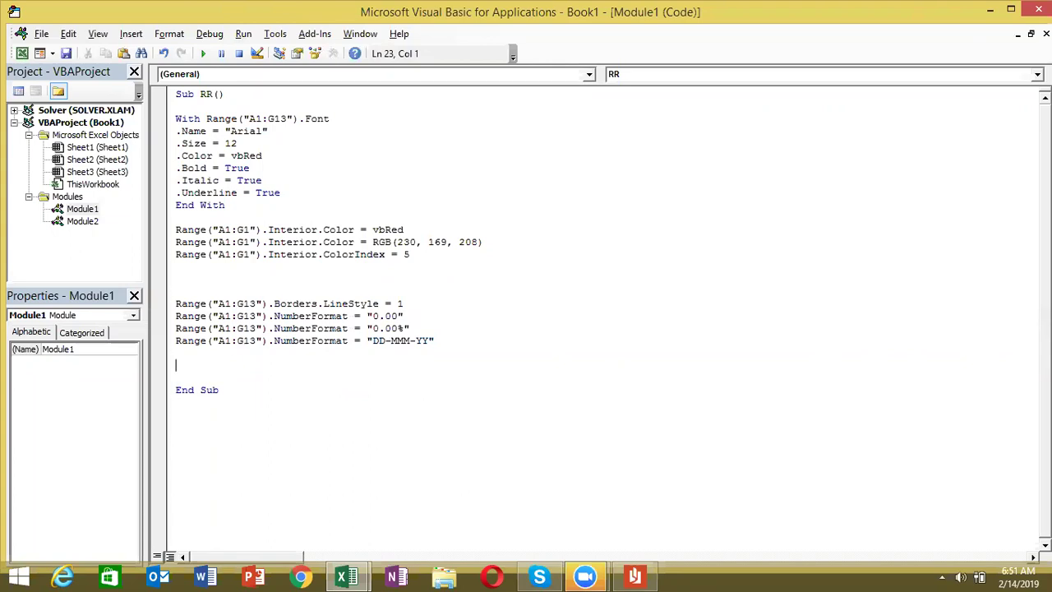
# Browse the Custom number format codes in Format Cells, then add a blank macro line and return to Sheet1.
pyautogui.hotkey('alt', 'F11')
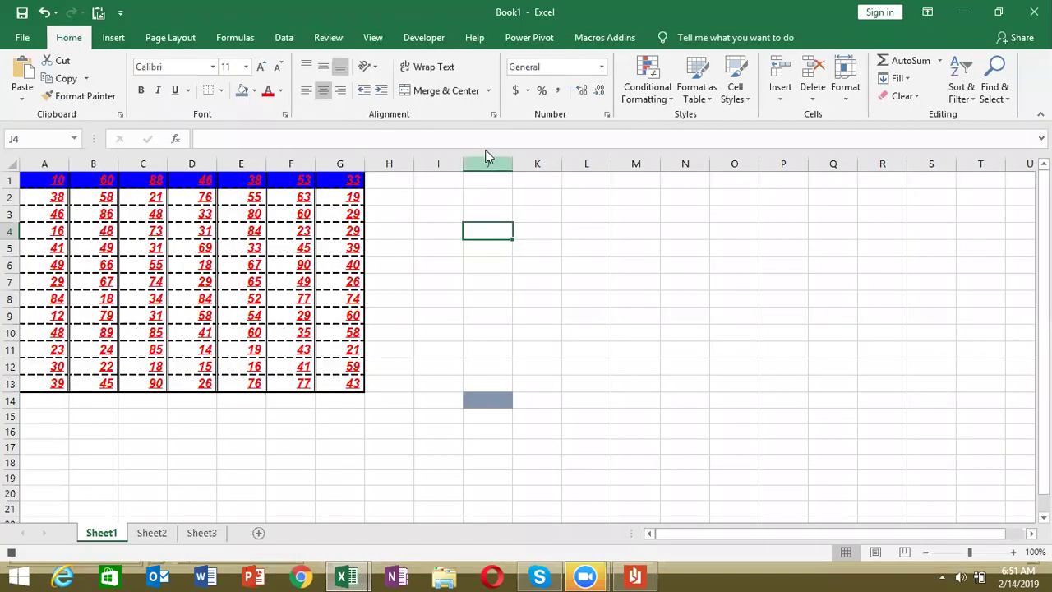
pyautogui.click(493, 115)
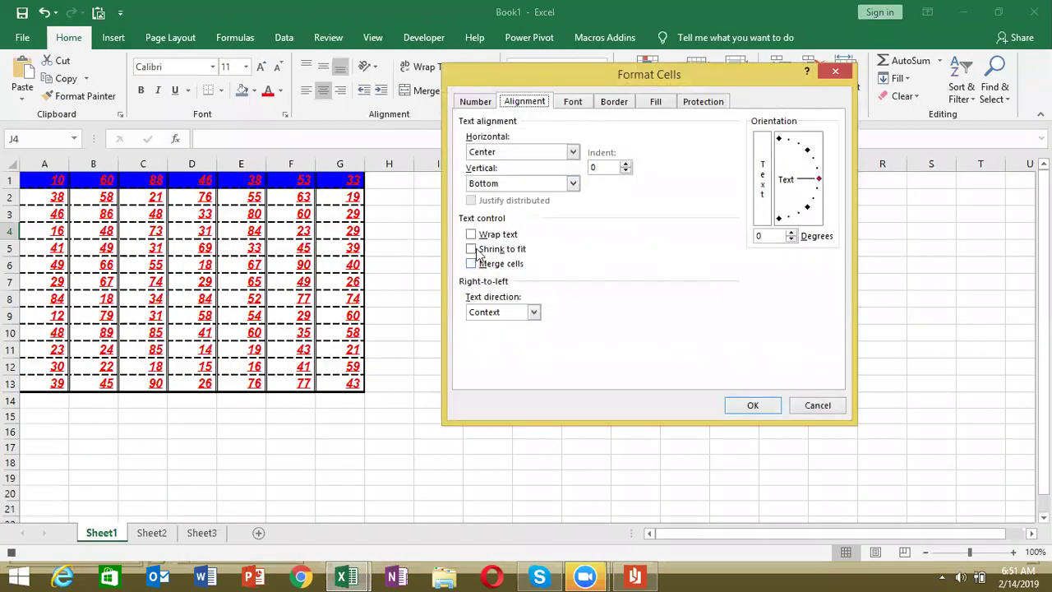
pyautogui.click(475, 103)
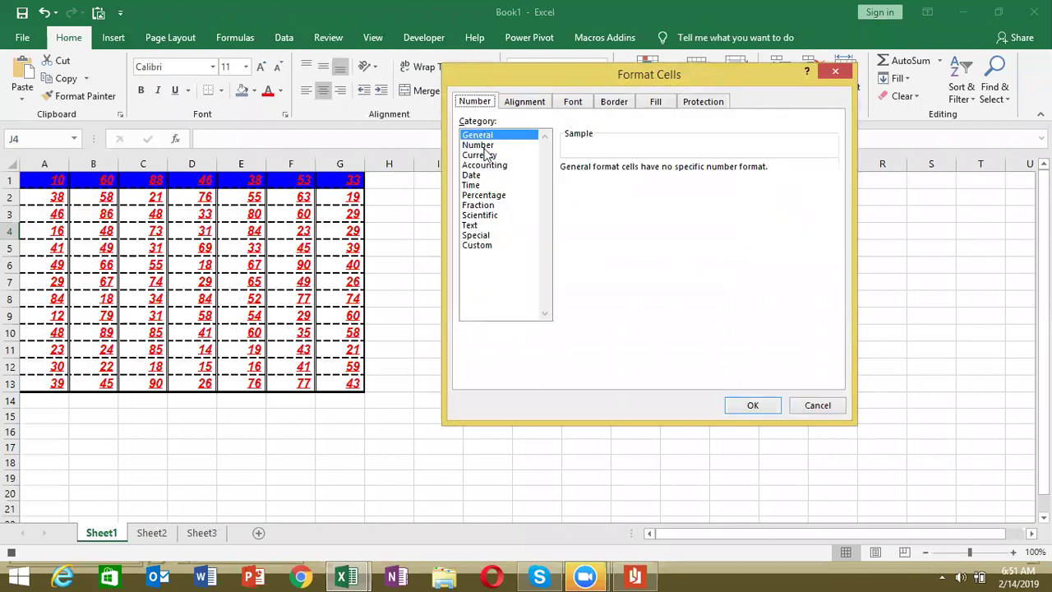
pyautogui.click(487, 246)
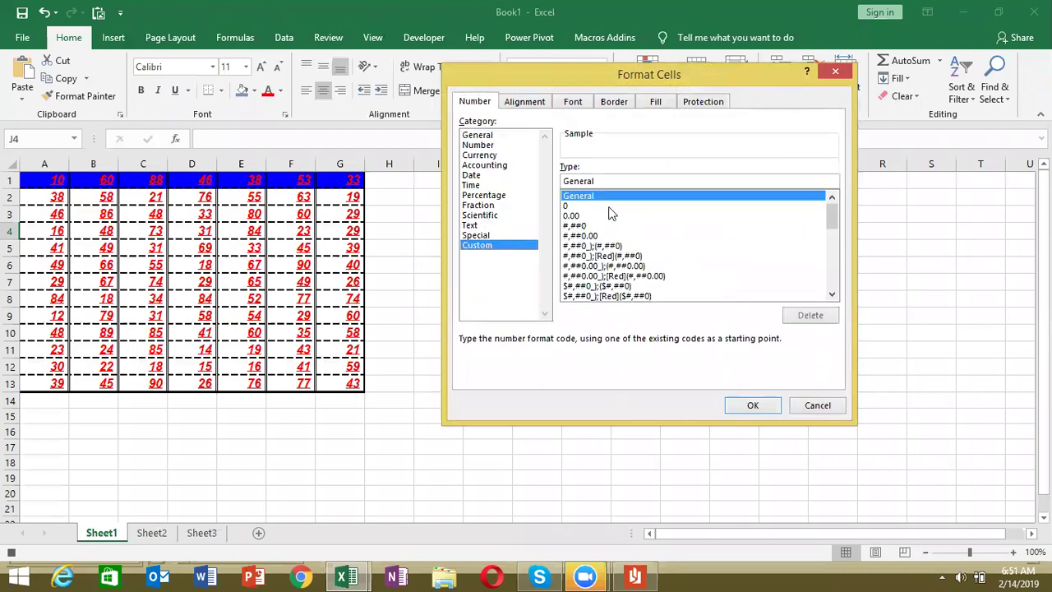
pyautogui.click(834, 76)
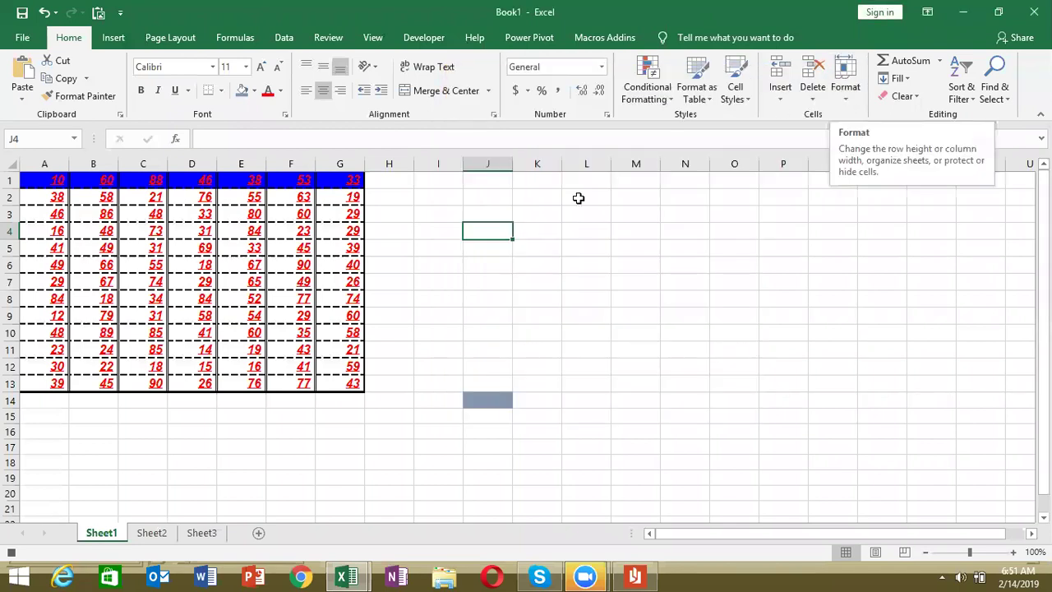
pyautogui.hotkey('alt', 'F11')
pyautogui.press('Return')
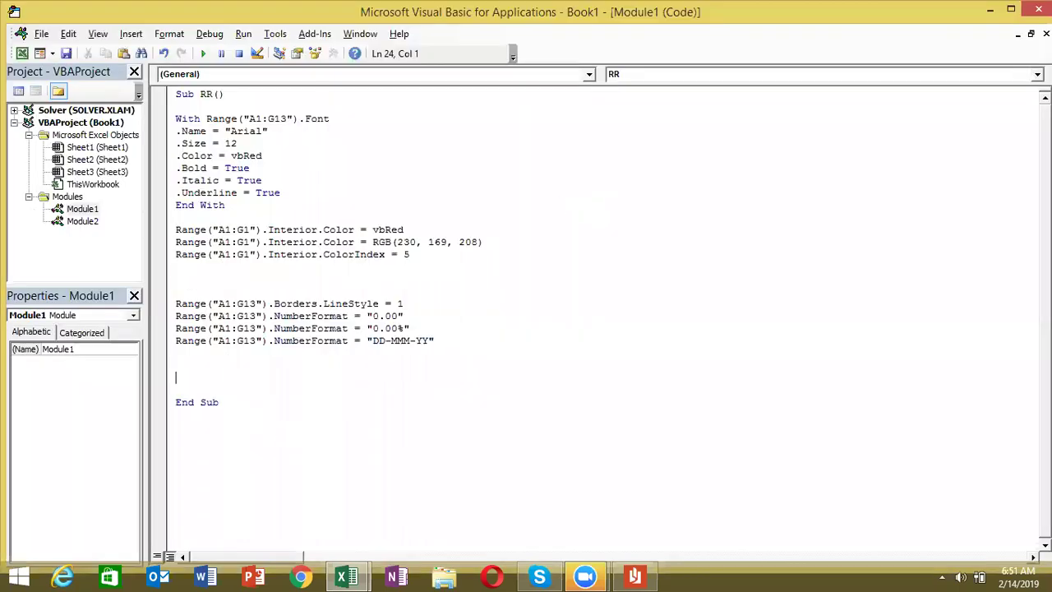
pyautogui.hotkey('alt', 'F11')
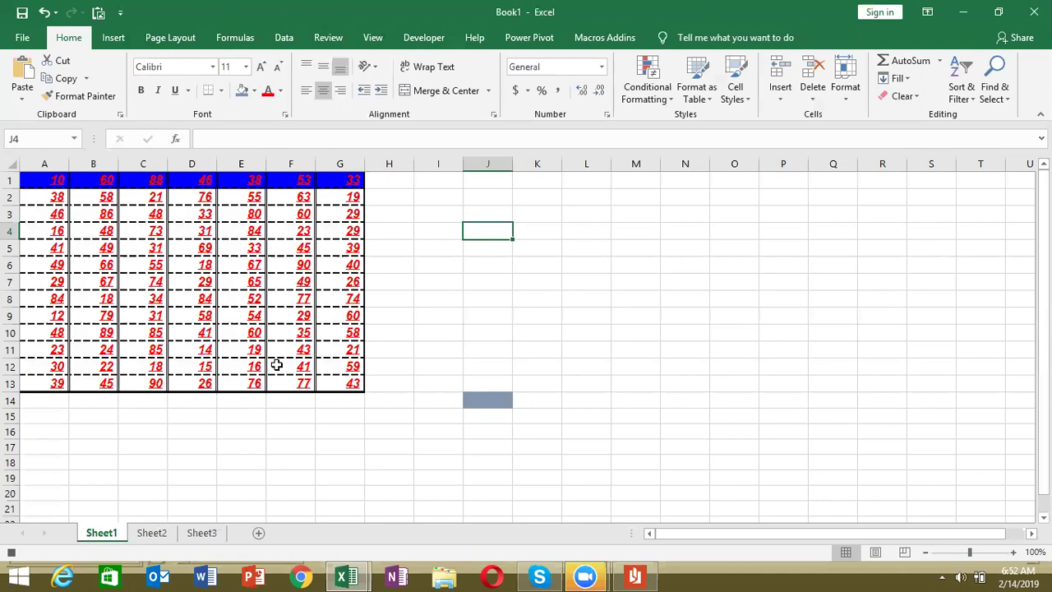
# Highlight Duplicate Values in column K, then open Module2's recorded Macro2 code.
pyautogui.click(543, 161)
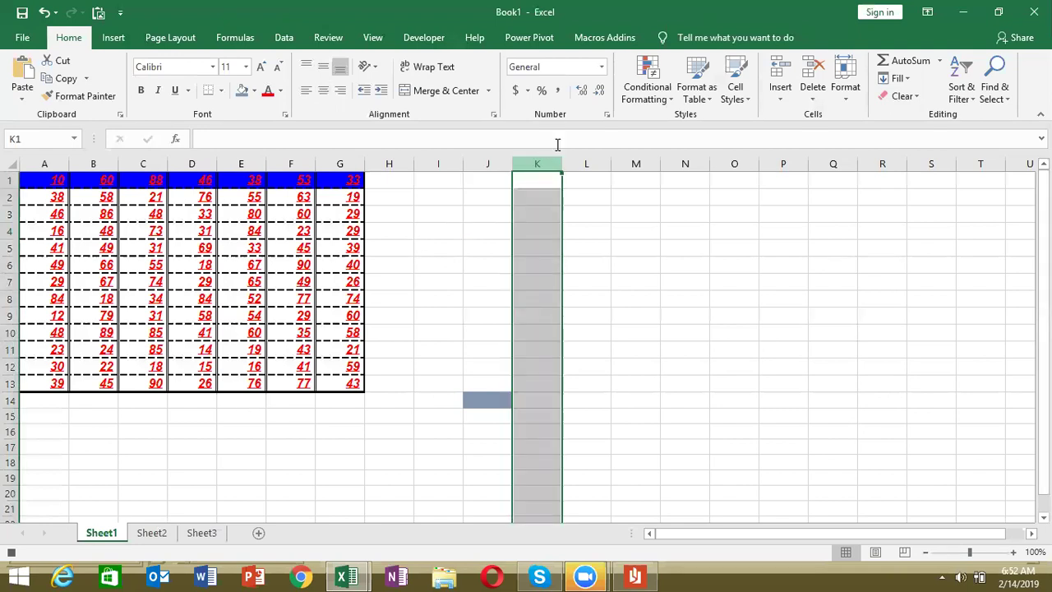
pyautogui.click(646, 100)
pyautogui.moveTo(664, 125)
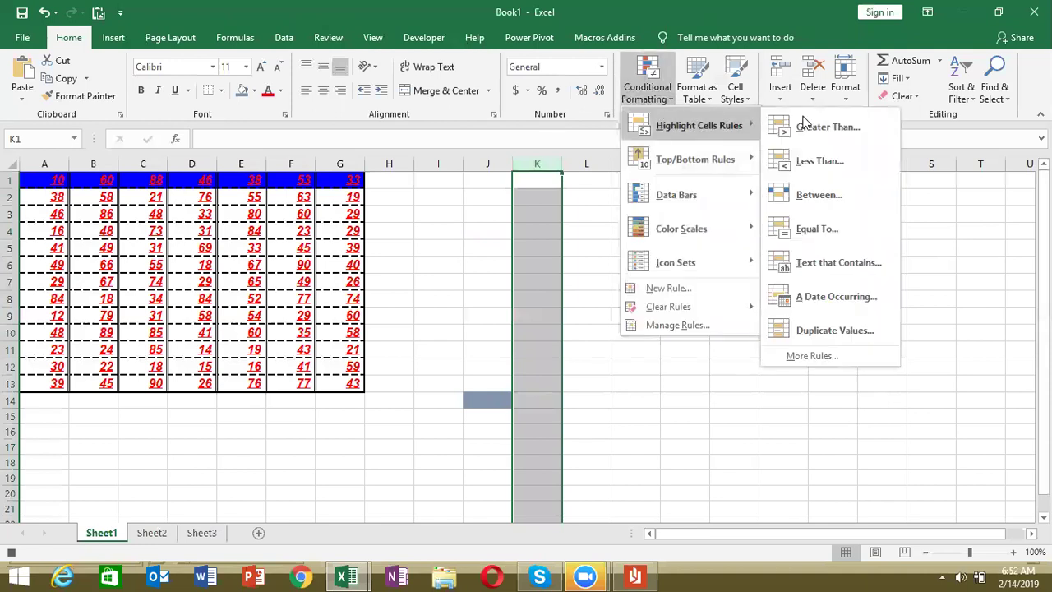
pyautogui.click(831, 329)
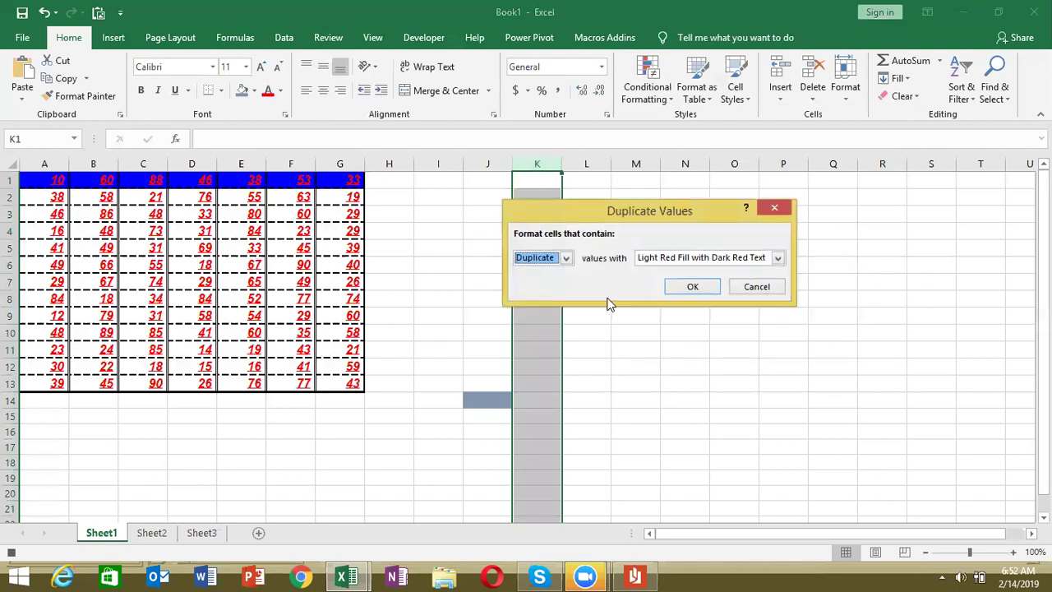
pyautogui.click(693, 288)
pyautogui.hotkey('alt', 'Tab')
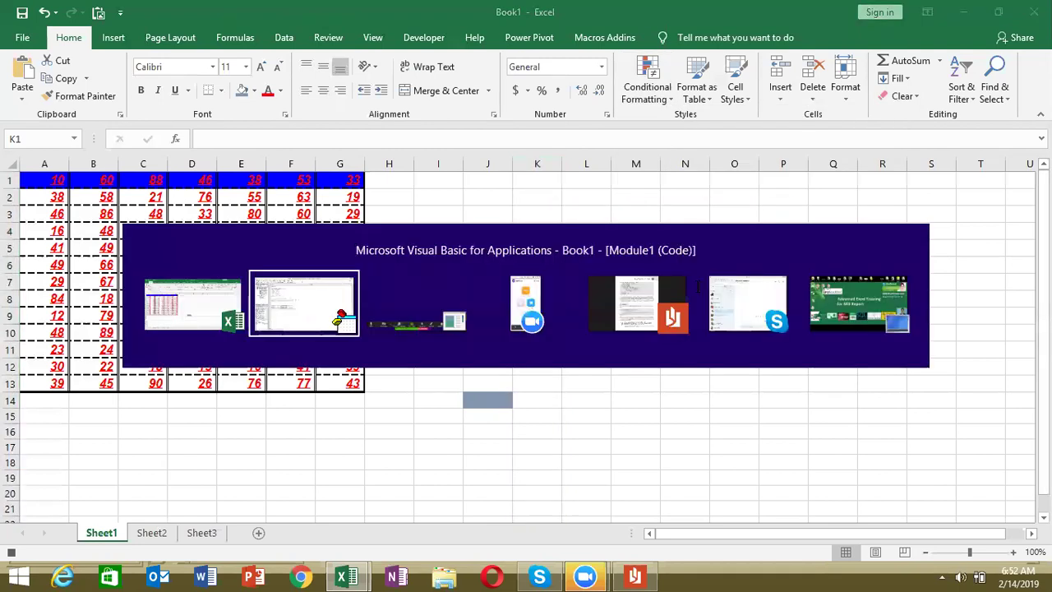
pyautogui.doubleClick(82, 221)
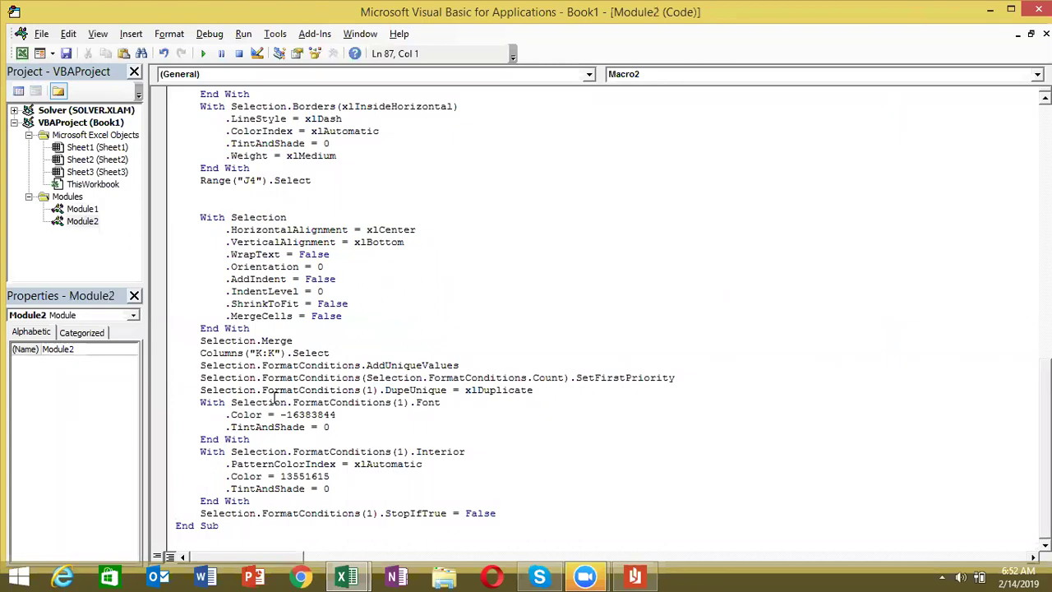
# Insert a blank line above AddUniqueValues and go over its DupeUnique xlDuplicate and SetFirstPriority lines.
pyautogui.click(201, 366)
pyautogui.press('Return')
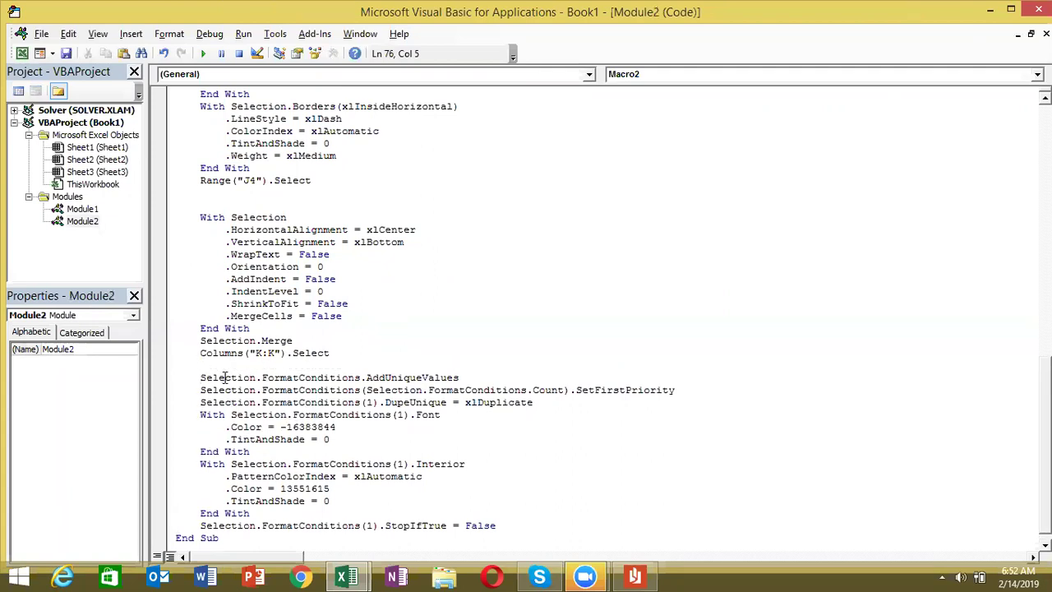
pyautogui.doubleClick(388, 378)
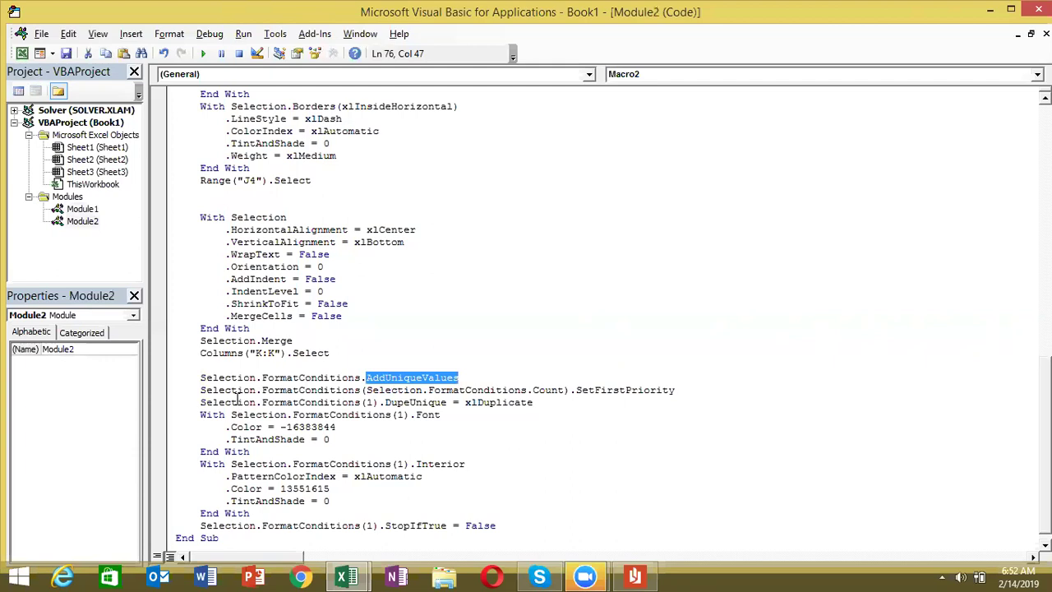
pyautogui.click(232, 402)
pyautogui.click(327, 390)
pyautogui.click(384, 402)
pyautogui.click(545, 390)
pyautogui.moveTo(576, 389); pyautogui.dragTo(647, 387)
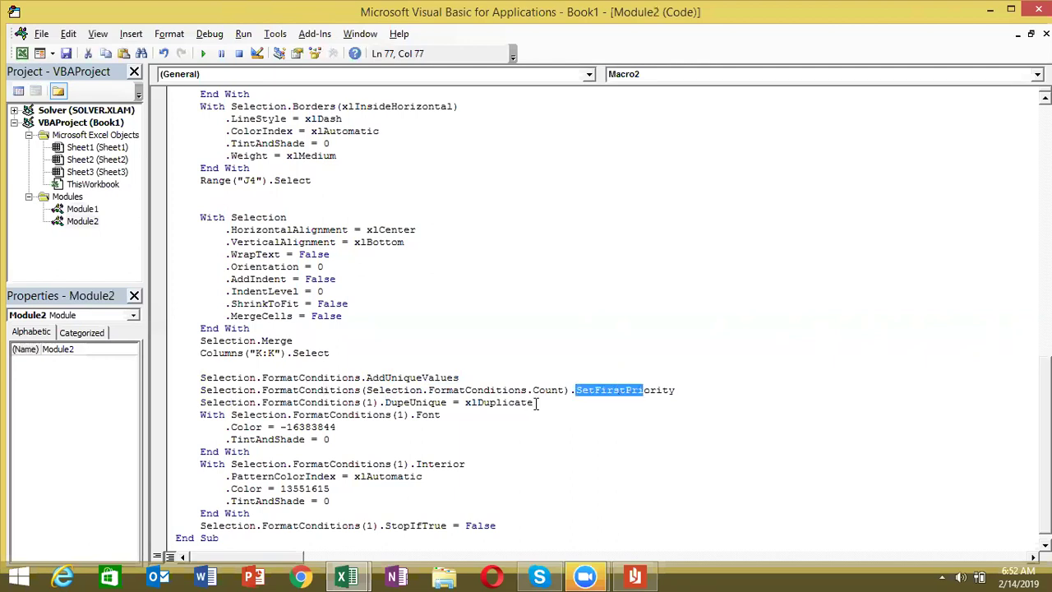
pyautogui.moveTo(533, 403); pyautogui.dragTo(528, 403)
pyautogui.click(591, 393)
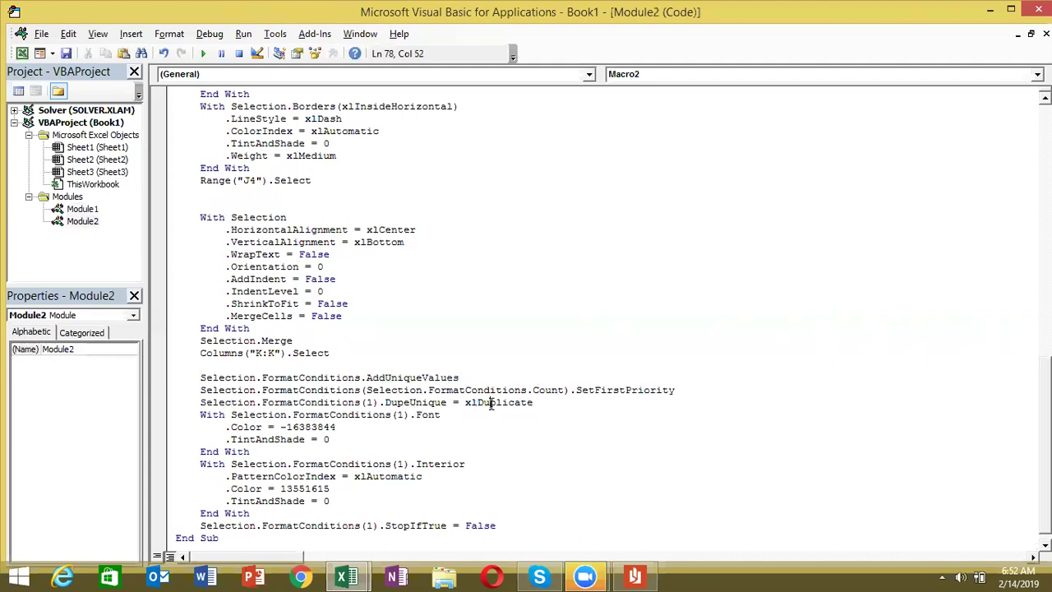
# Review the rule's font and fill colour blocks, then delete the StopIfTrue = False line.
pyautogui.moveTo(201, 415)
pyautogui.mouseDown()
pyautogui.moveTo(201, 441)
pyautogui.moveTo(236, 452)
pyautogui.mouseUp()
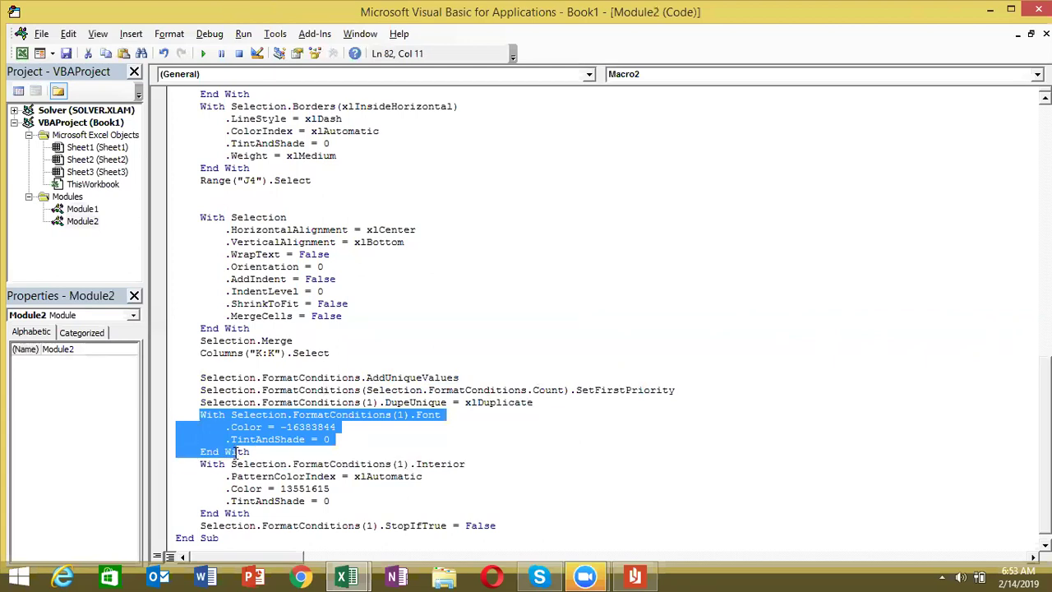
pyautogui.moveTo(237, 451); pyautogui.dragTo(254, 512)
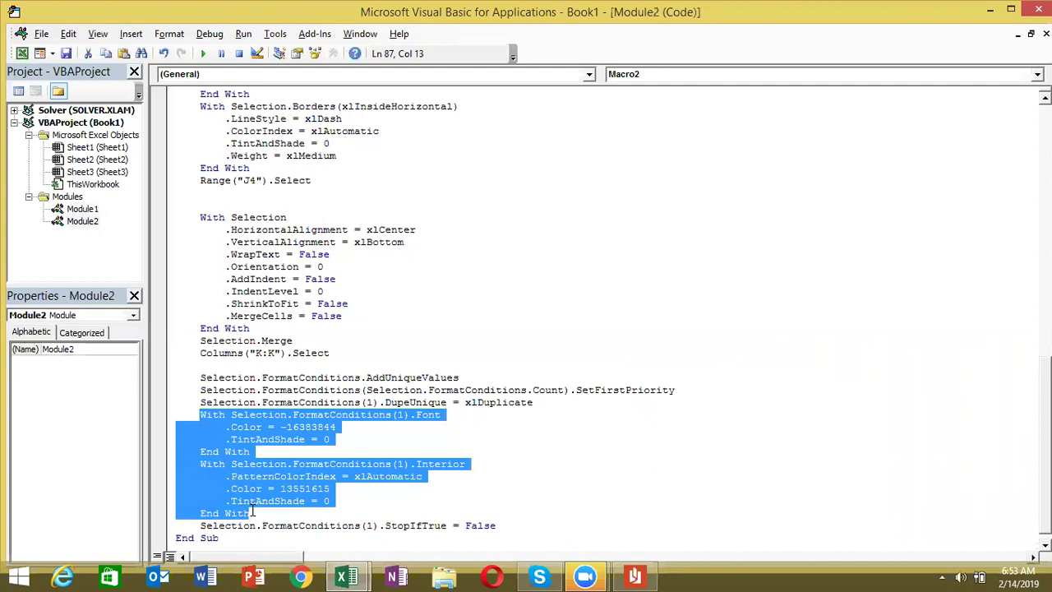
pyautogui.click(200, 526)
pyautogui.moveTo(201, 525); pyautogui.dragTo(577, 525)
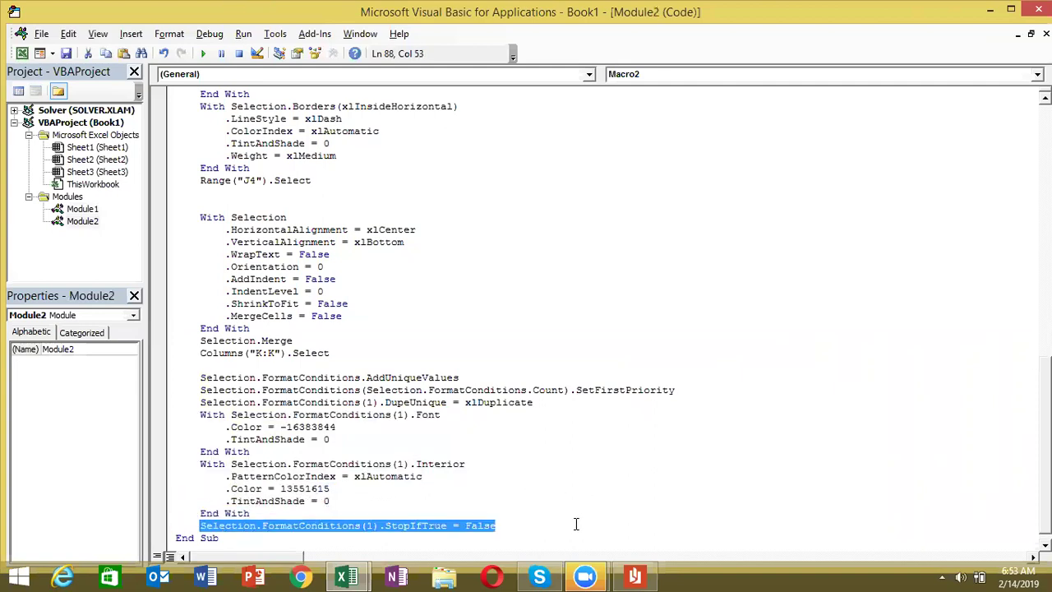
pyautogui.press('Delete')
# Insert a blank line above the font colour block to separate the duplicate-rule setup lines.
pyautogui.click(201, 415)
pyautogui.press('Return')
pyautogui.press('Up')
pyautogui.press('Up')
pyautogui.press('Up')
pyautogui.press('Up')
pyautogui.hotkey('shift', 'Down')
pyautogui.hotkey('shift', 'Down')
pyautogui.hotkey('shift', 'Down')
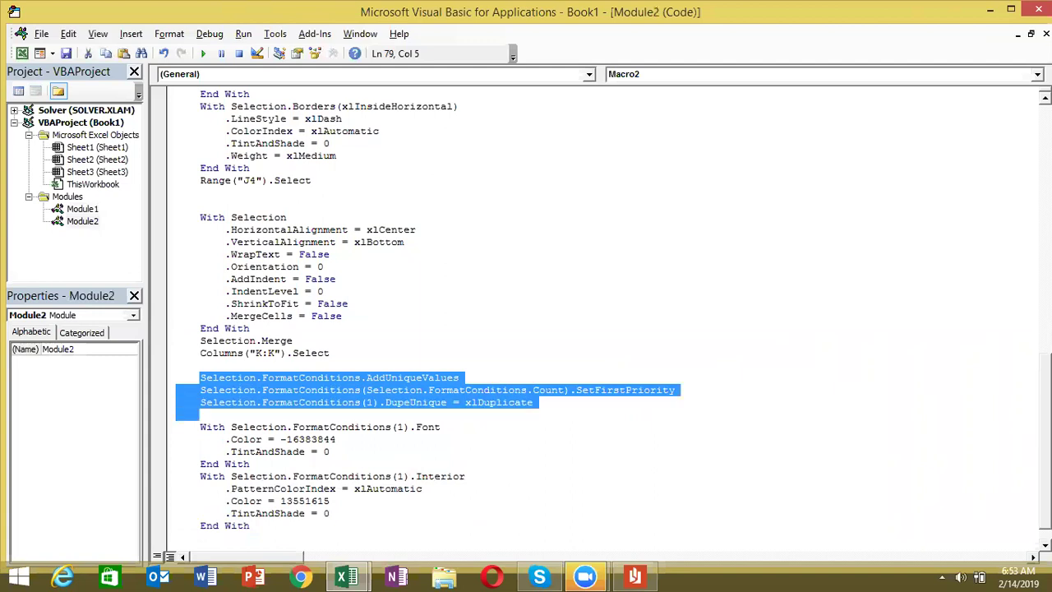
pyautogui.press('Down')
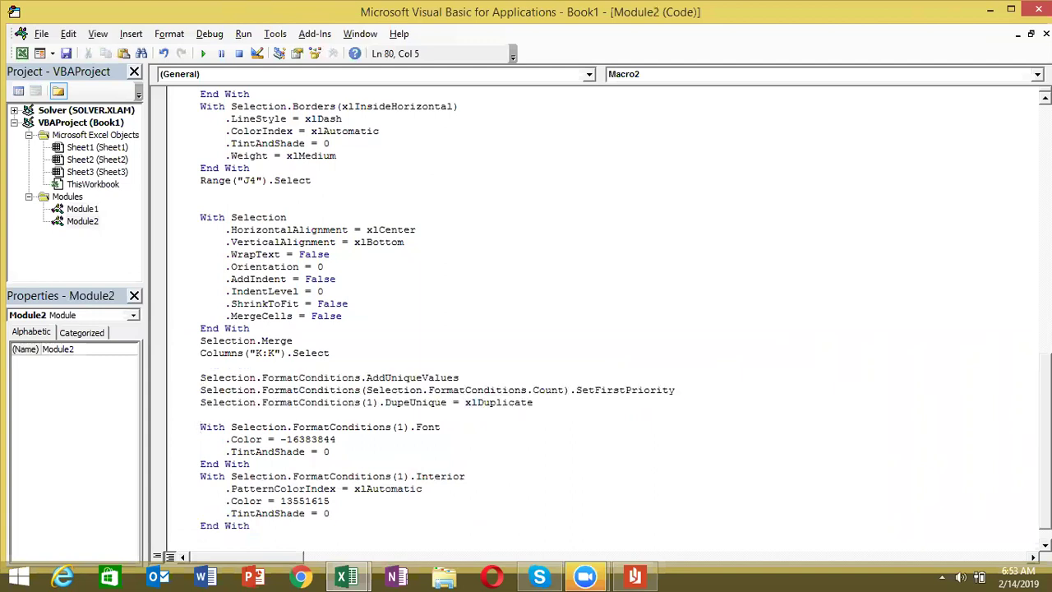
pyautogui.hotkey('shift', 'Down')
pyautogui.hotkey('shift', 'Down')
pyautogui.hotkey('shift', 'Down')
pyautogui.hotkey('shift', 'Up')
pyautogui.hotkey('shift', 'Up')
pyautogui.hotkey('shift', 'Up')
pyautogui.press('Up')
pyautogui.press('Up')
pyautogui.press('Up')
pyautogui.hotkey('shift', 'Down')
pyautogui.hotkey('shift', 'Left')
pyautogui.hotkey('shift', 'Left')
pyautogui.hotkey('shift', 'Left')
pyautogui.hotkey('shift', 'Left')
pyautogui.hotkey('shift', 'Left')
pyautogui.hotkey('shift', 'Left')
pyautogui.hotkey('shift', 'Left')
pyautogui.press('Down')
pyautogui.press('Down')
pyautogui.press('Down')
# Delete the SetFirstPriority line from the column K duplicate rule, then review the Macro2 code.
pyautogui.doubleClick(398, 426)
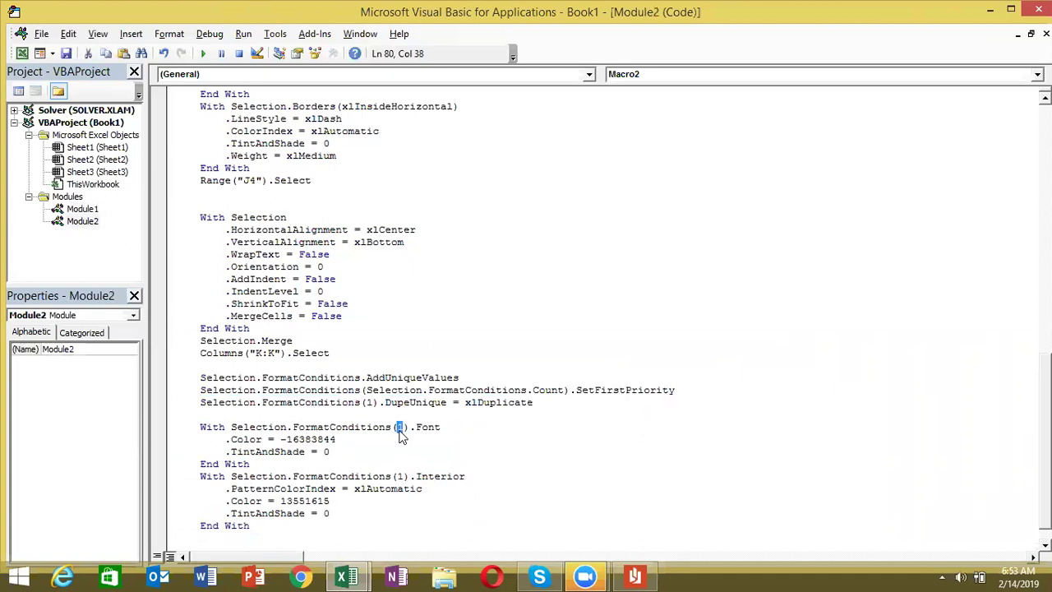
pyautogui.click(201, 390)
pyautogui.hotkey('shift', 'End')
pyautogui.hotkey('shift', 'Right')
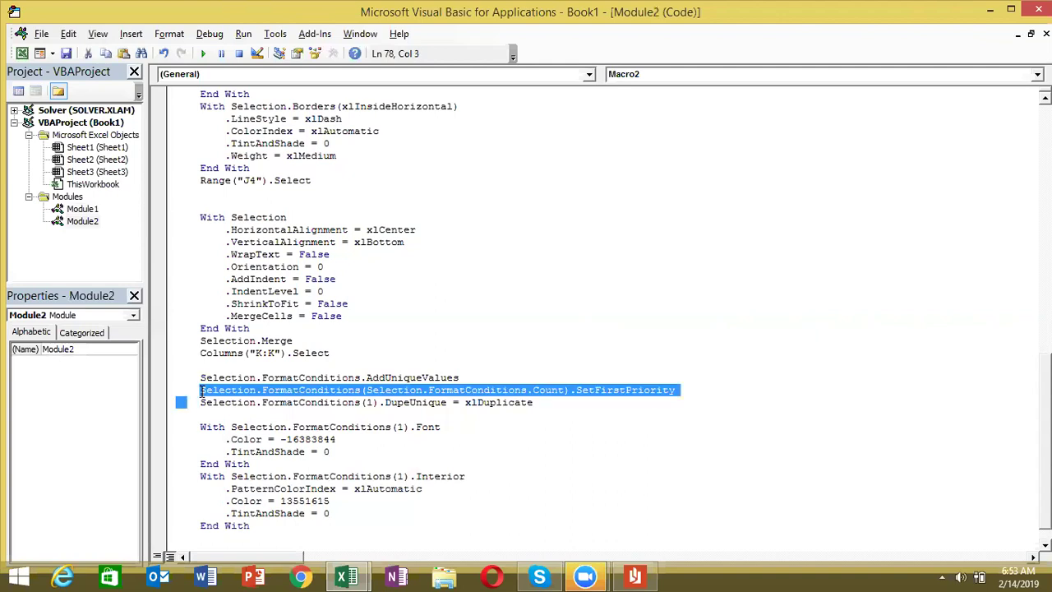
pyautogui.hotkey('shift', 'Left')
pyautogui.press('Delete')
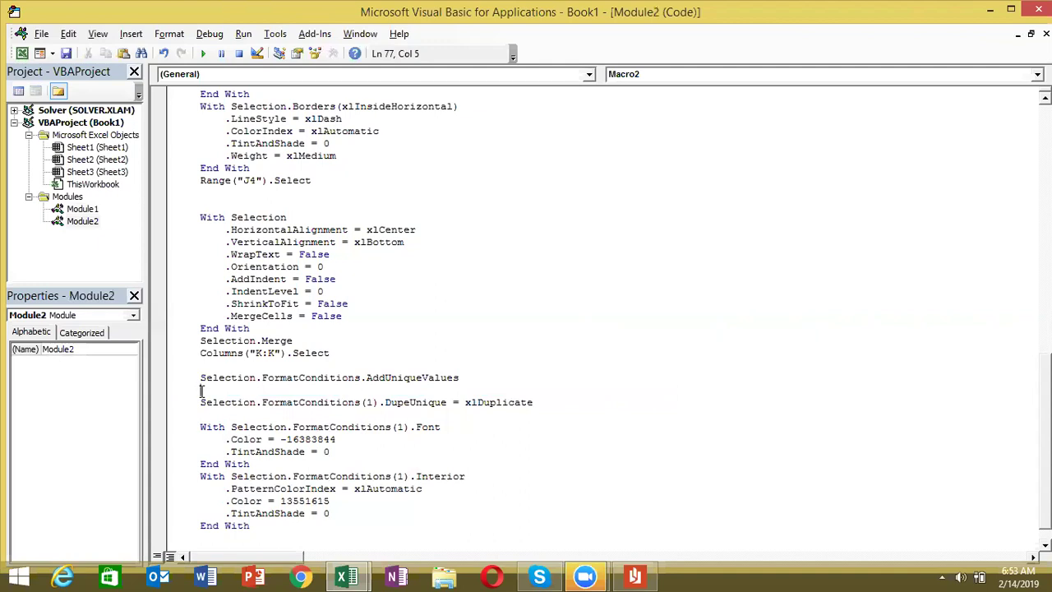
pyautogui.press('Up')
pyautogui.press('Down')
pyautogui.press('Down')
pyautogui.press('Down')
pyautogui.press('Up')
pyautogui.press('Up')
pyautogui.press('Up')
pyautogui.press('Up')
pyautogui.press('Up')
pyautogui.press('Up')
pyautogui.press('Up')
pyautogui.press('Up')
pyautogui.press('Up')
pyautogui.press('Up')
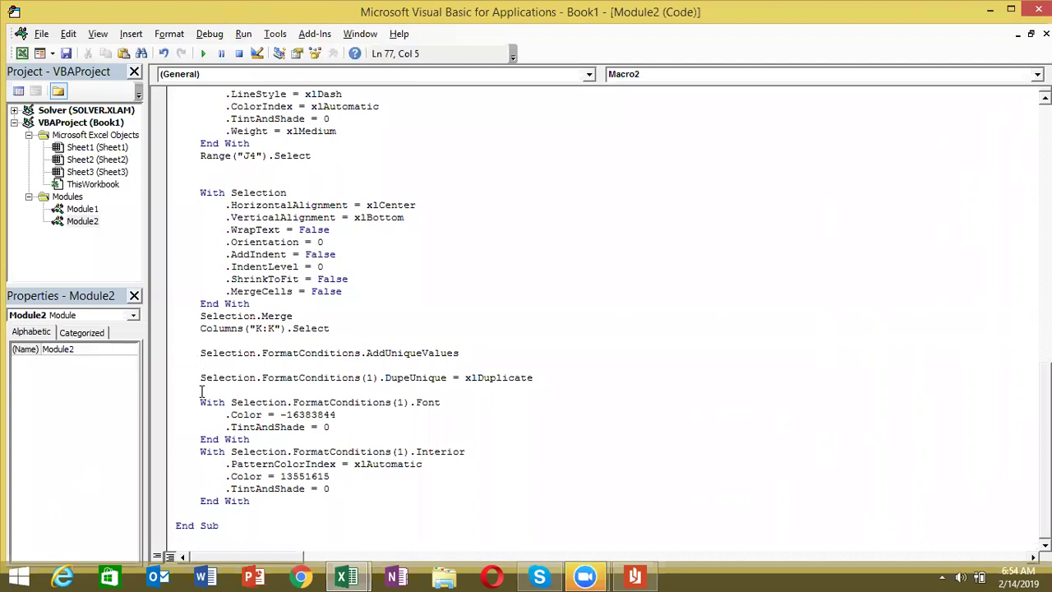
pyautogui.press('Up')
pyautogui.press('Up')
pyautogui.press('Up')
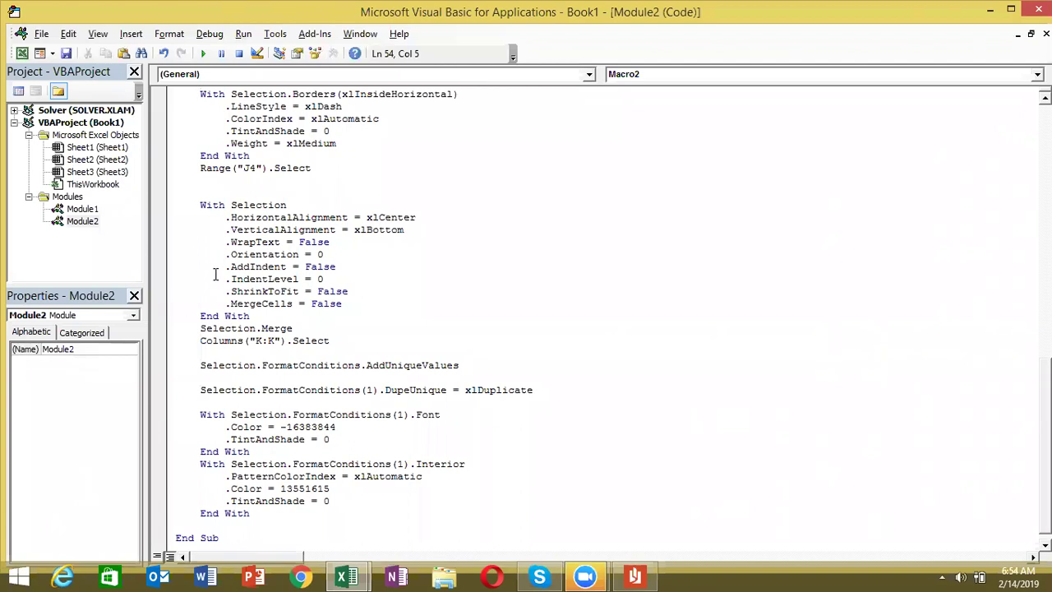
pyautogui.click(101, 211)
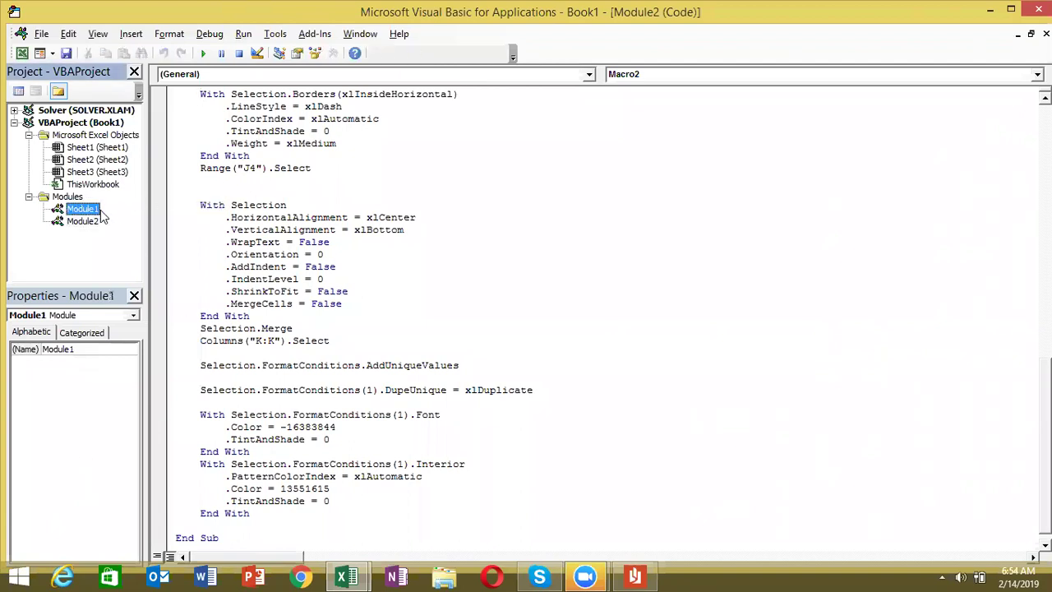
pyautogui.doubleClick(92, 210)
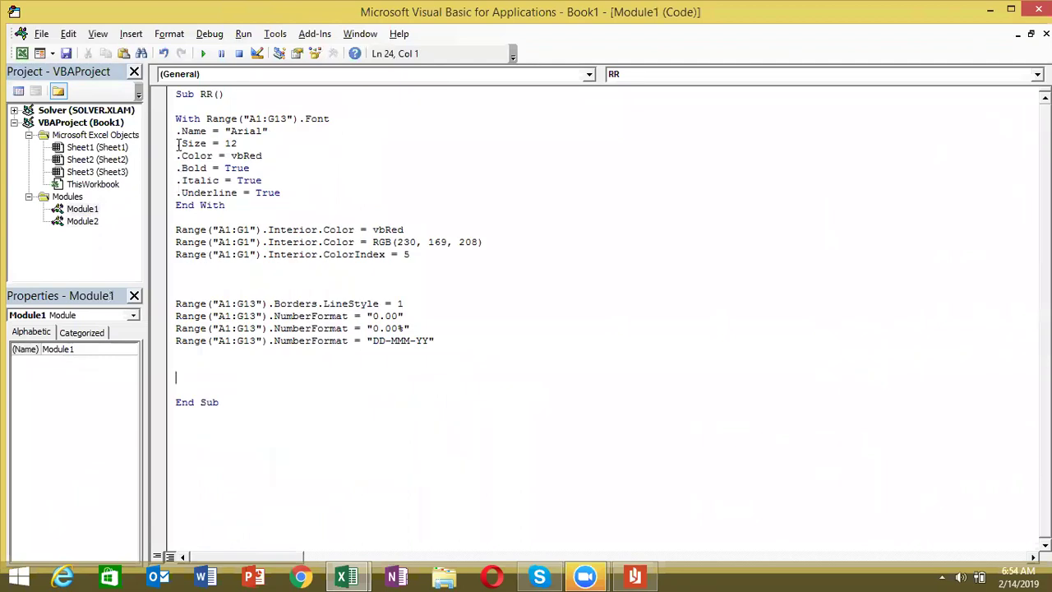
pyautogui.moveTo(175, 119); pyautogui.dragTo(226, 206)
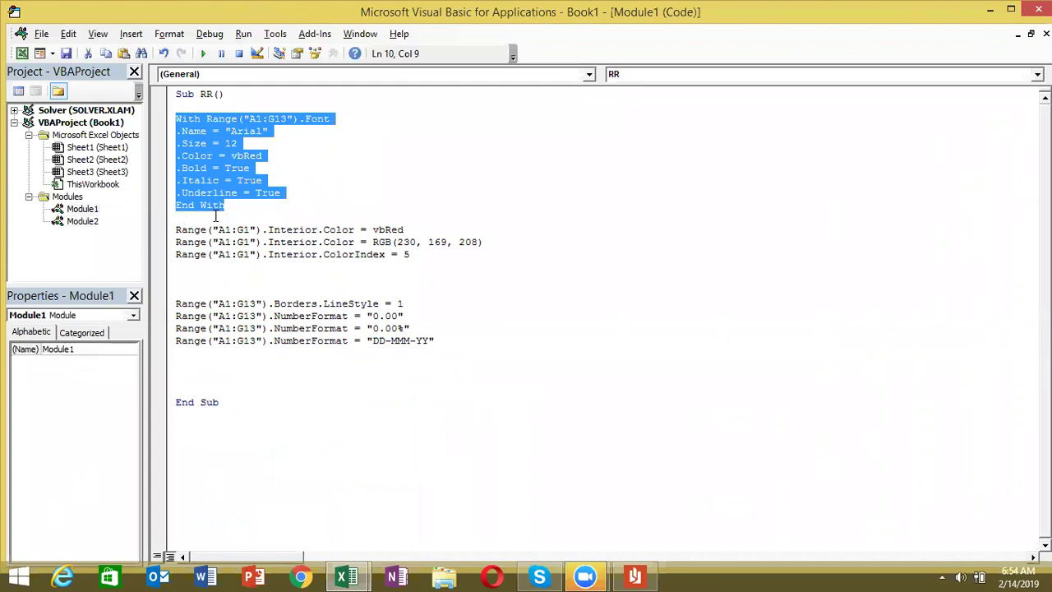
pyautogui.doubleClick(97, 223)
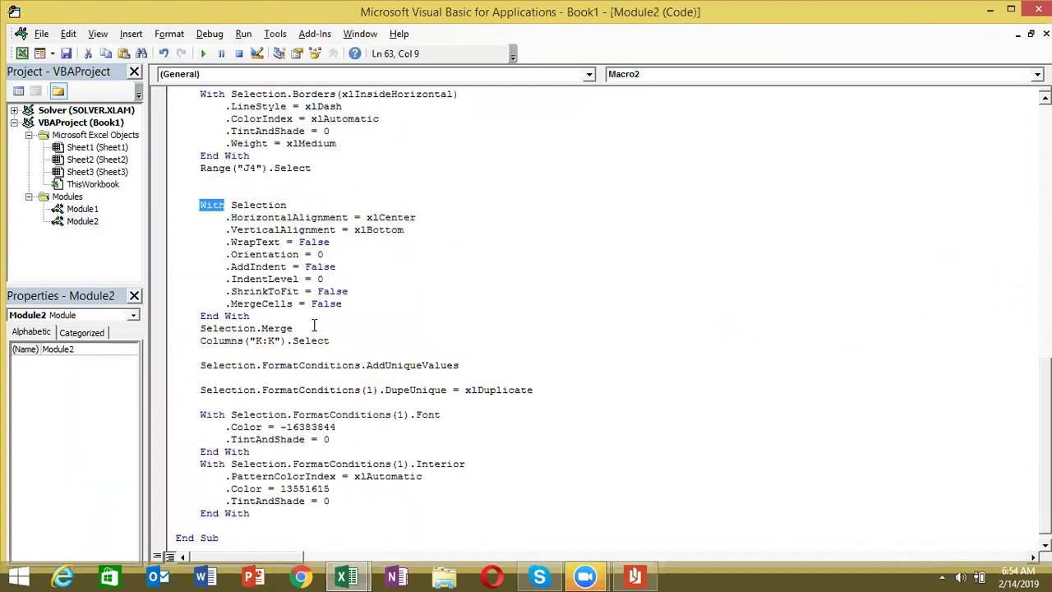
pyautogui.moveTo(353, 290); pyautogui.dragTo(231, 218)
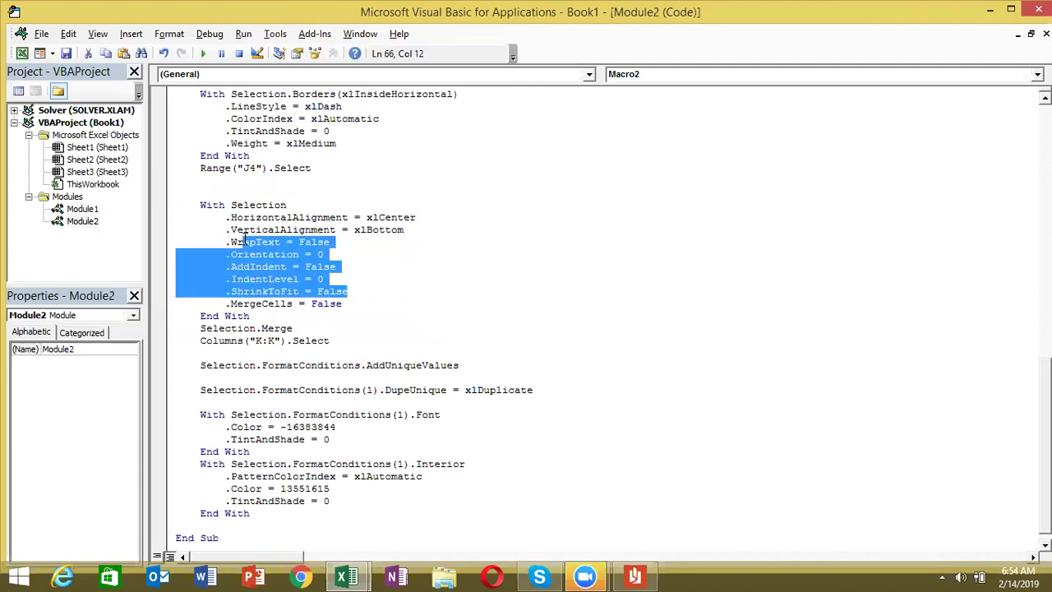
pyautogui.click(231, 218)
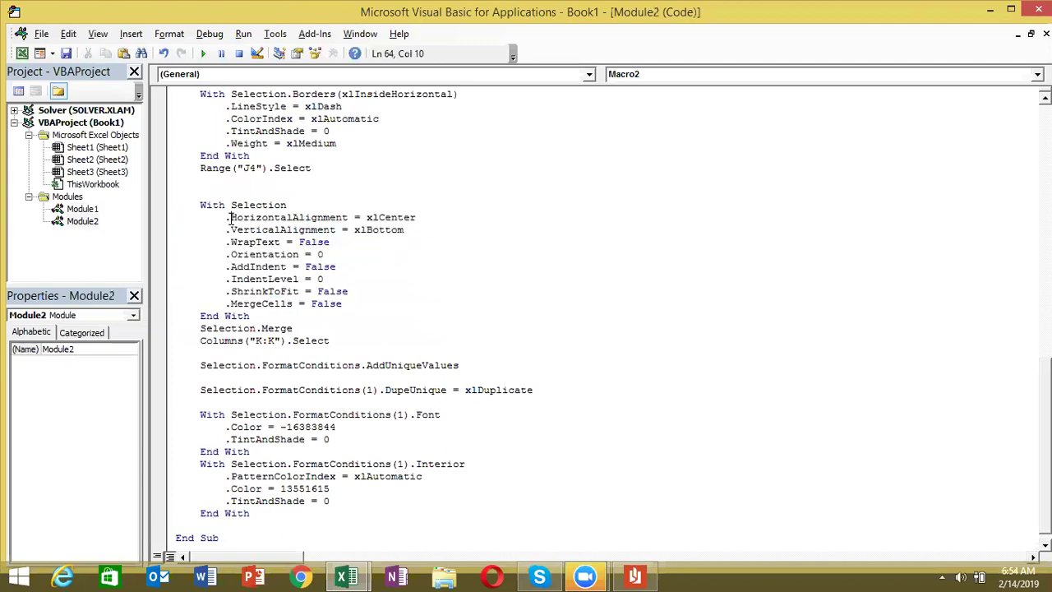
pyautogui.click(281, 304)
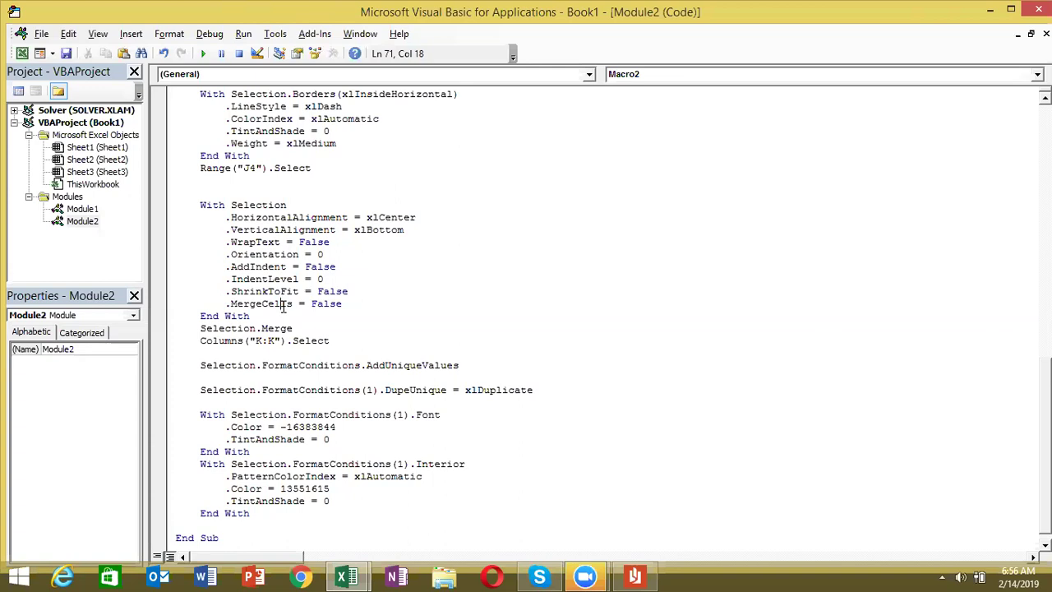
# Remove both .TintAndShade = 0 lines from Macro2's Font and Interior With blocks.
pyautogui.click(207, 390)
pyautogui.click(251, 451)
pyautogui.press('Up')
pyautogui.press('Right')
pyautogui.press('Right')
pyautogui.moveTo(329, 440); pyautogui.dragTo(227, 441)
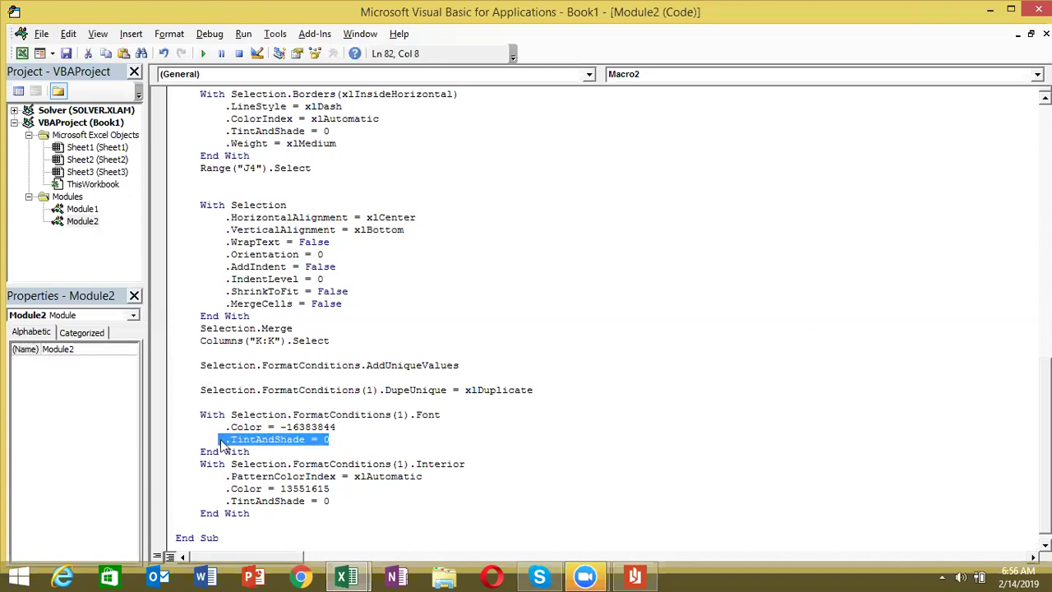
pyautogui.press('Delete')
pyautogui.moveTo(331, 500); pyautogui.dragTo(220, 500)
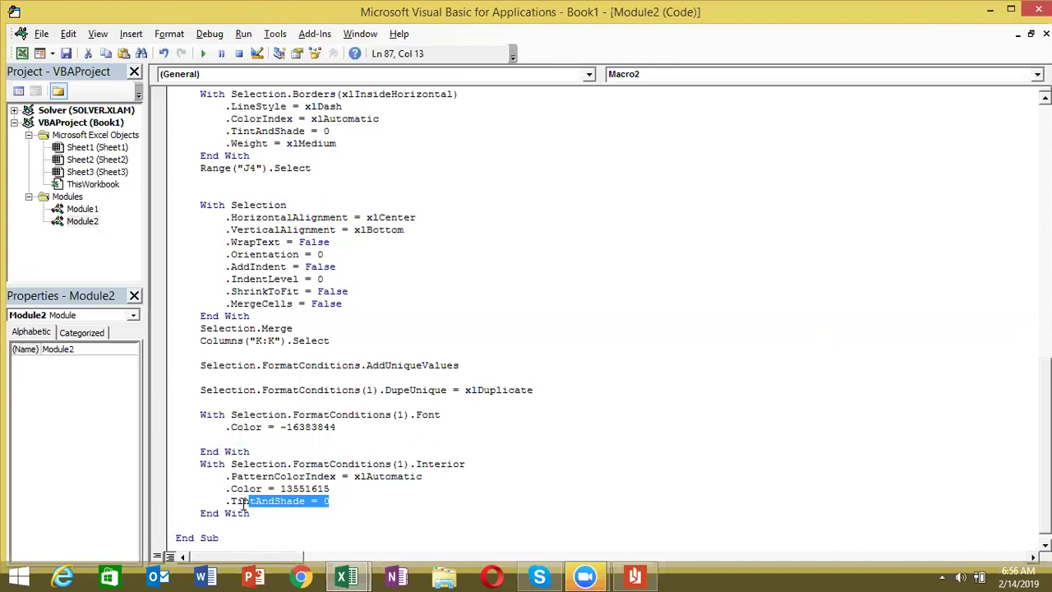
pyautogui.press('Delete')
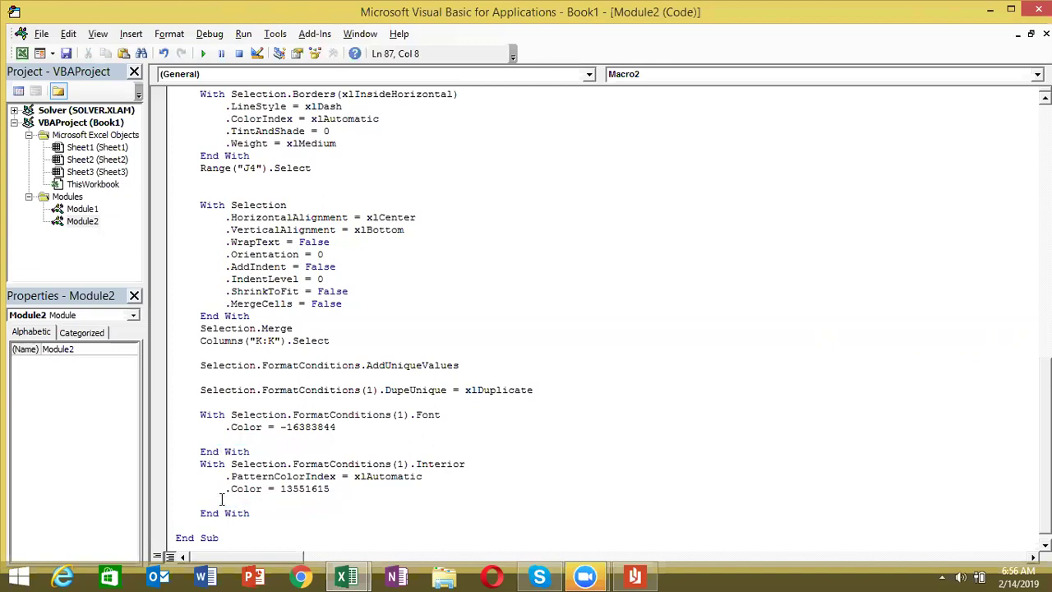
# Collapse the Interior With block into the single line Selection.FormatConditions(1).Interior.Color = vbRed.
pyautogui.moveTo(349, 488)
pyautogui.mouseDown()
pyautogui.moveTo(224, 488)
pyautogui.moveTo(225, 476)
pyautogui.moveTo(200, 466)
pyautogui.mouseUp()
pyautogui.press('Delete')
pyautogui.press('Delete')
pyautogui.moveTo(265, 502); pyautogui.dragTo(200, 501)
pyautogui.press('Delete')
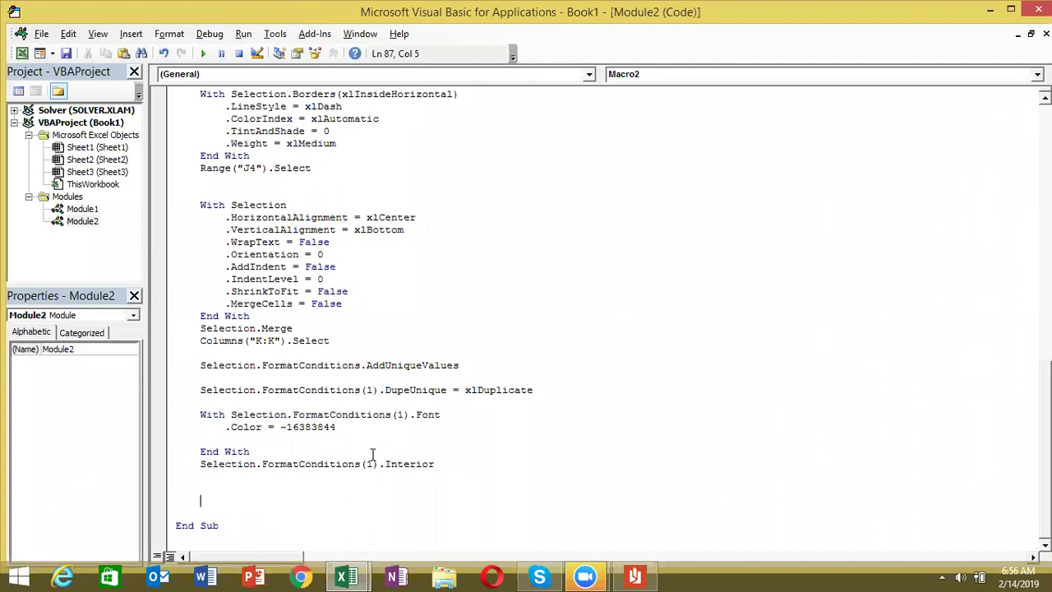
pyautogui.click(445, 466)
pyautogui.write('.color=vbred')
pyautogui.press('Return')
# Delete the With Selection.FormatConditions(1).Font … End With block from Macro2.
pyautogui.click(251, 452)
pyautogui.moveTo(251, 451)
pyautogui.mouseDown()
pyautogui.moveTo(447, 415)
pyautogui.moveTo(201, 402)
pyautogui.mouseUp()
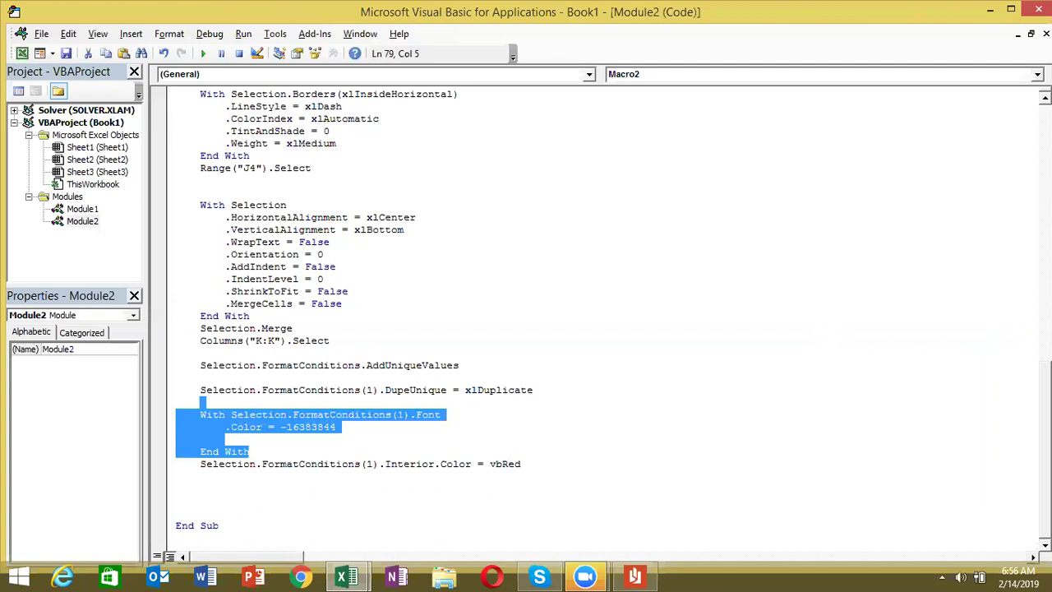
pyautogui.press('Delete')
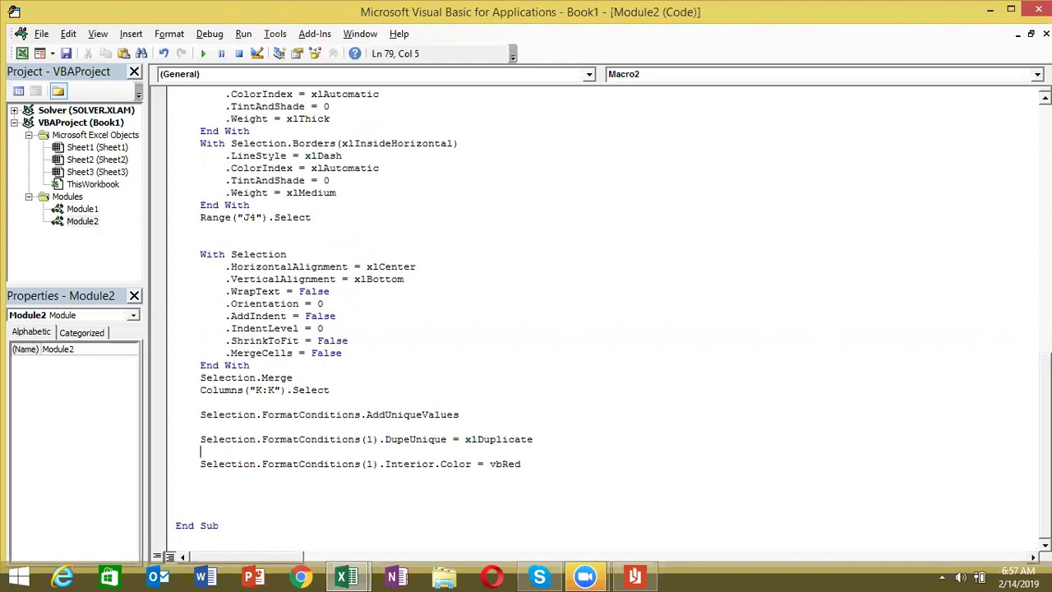
# Minimize everything to the desktop and bring up Zoom's End Meeting or Leave Meeting prompt.
pyautogui.press('super+d')
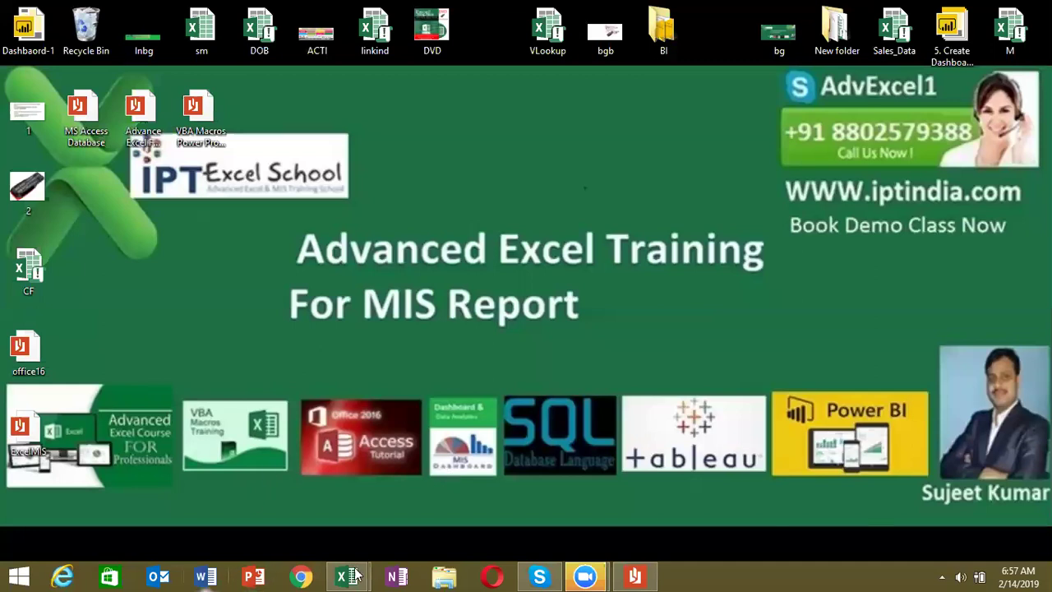
pyautogui.moveTo(365, 575)
pyautogui.hotkey('alt', 'q')
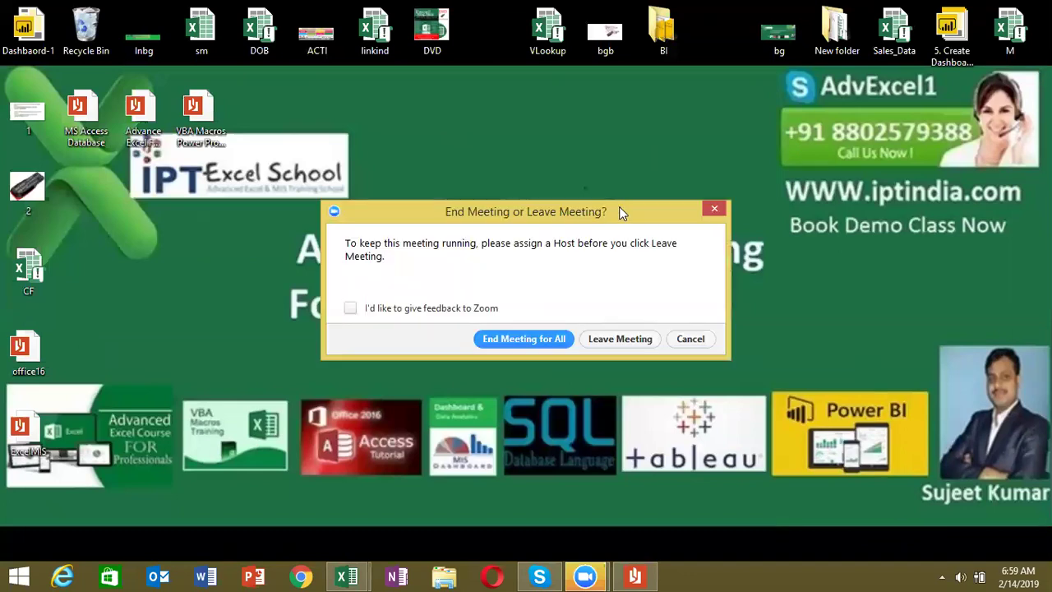